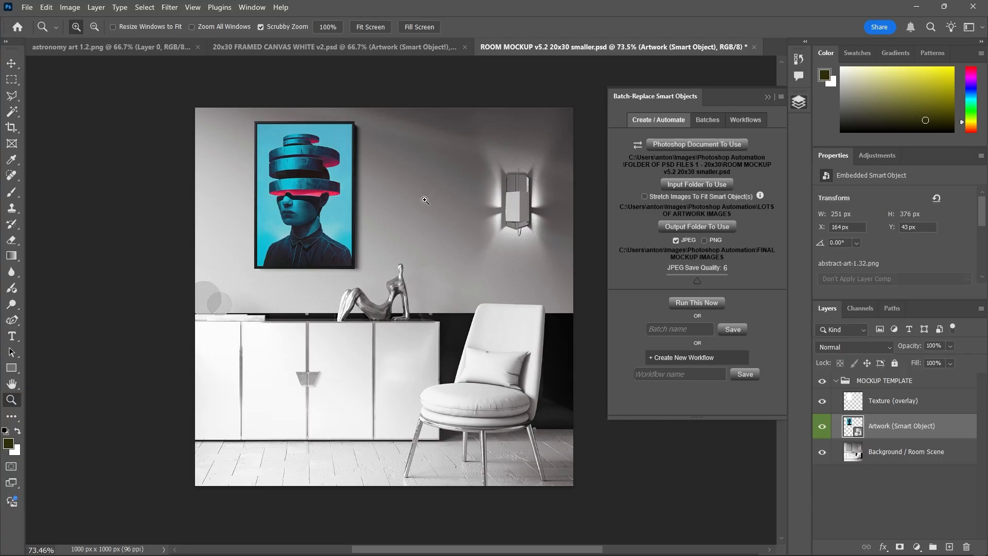
Start the Google stopwatch in Chrome, then return to the Photoshop mockup
{"action": "key", "text": "alt+Tab"}
{"action": "key", "text": "alt+Tab"}
{"action": "key", "text": "alt+Tab"}
{"action": "left_click", "coordinate": [711, 267]}
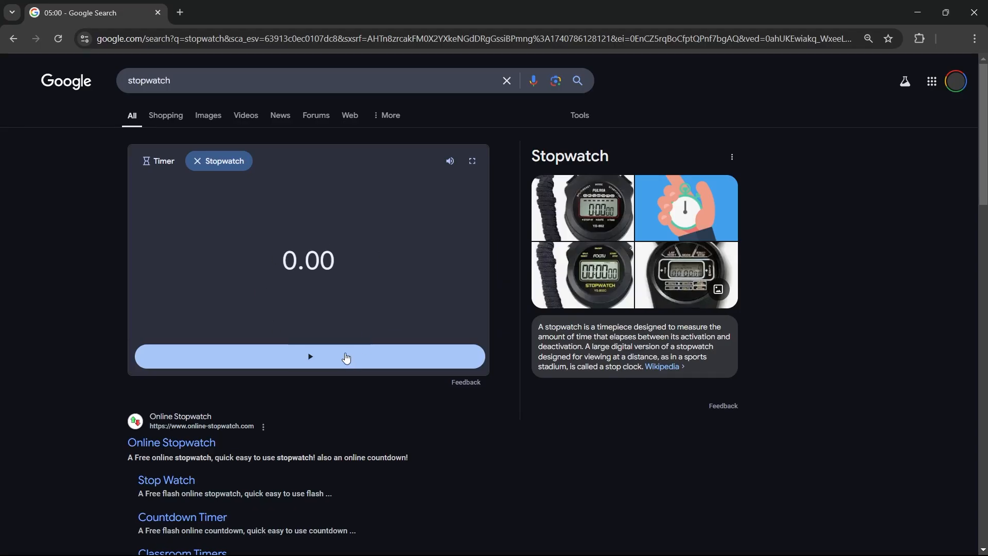
{"action": "key", "text": "alt+Tab"}
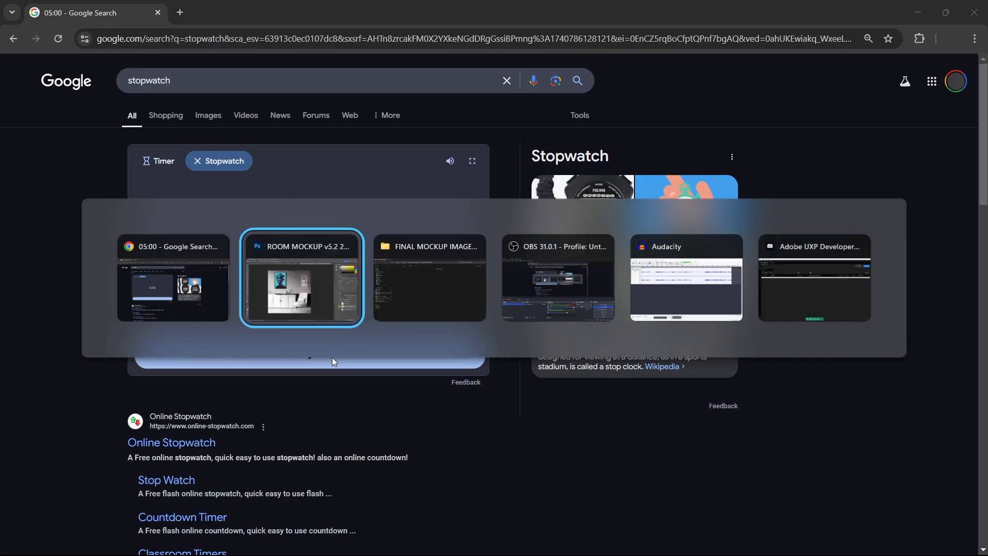
{"action": "key", "text": "alt+Tab"}
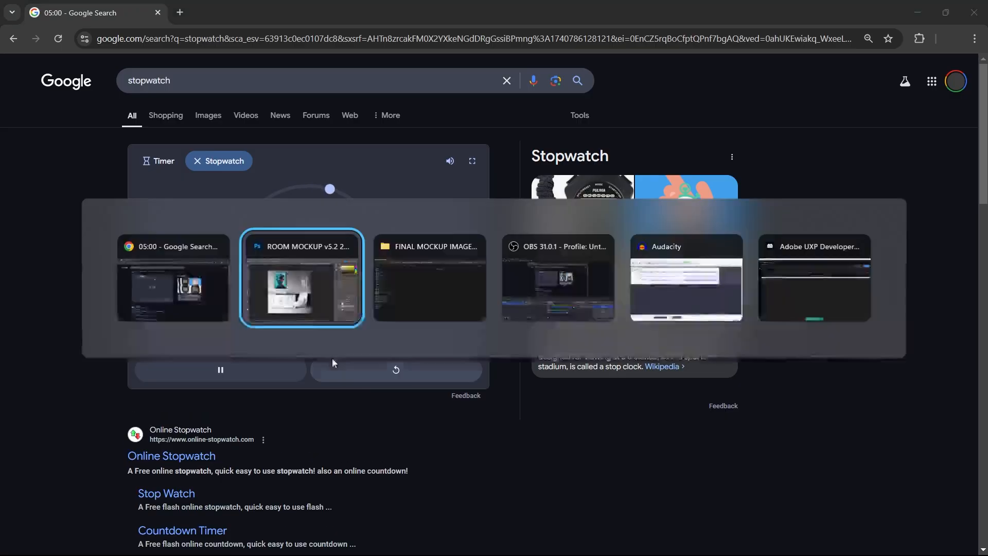
Run the batch mockup generation for every artwork image and bring up FINAL MOCKUP IMAGES
{"action": "left_click", "coordinate": [719, 309]}
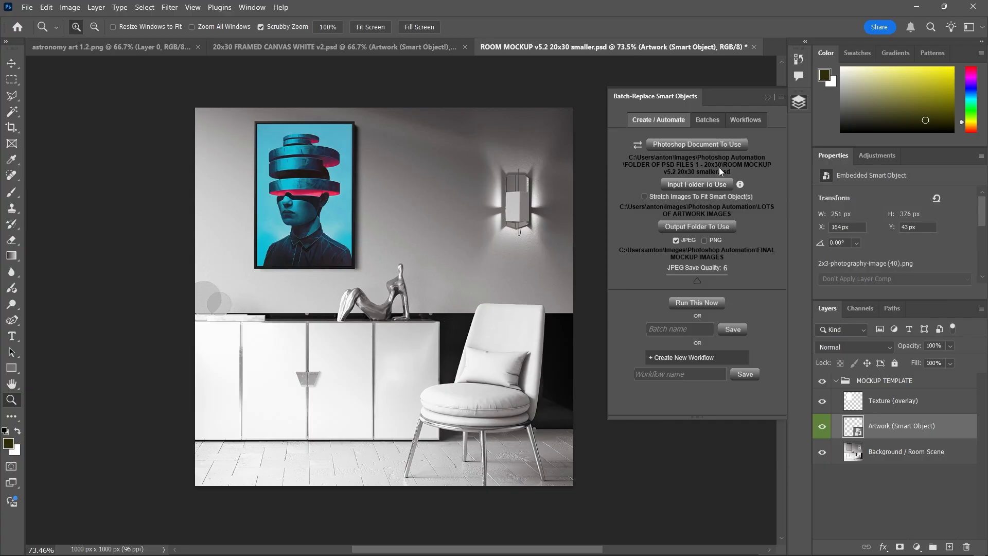
{"action": "key", "text": "alt+Tab"}
{"action": "left_click", "coordinate": [468, 259]}
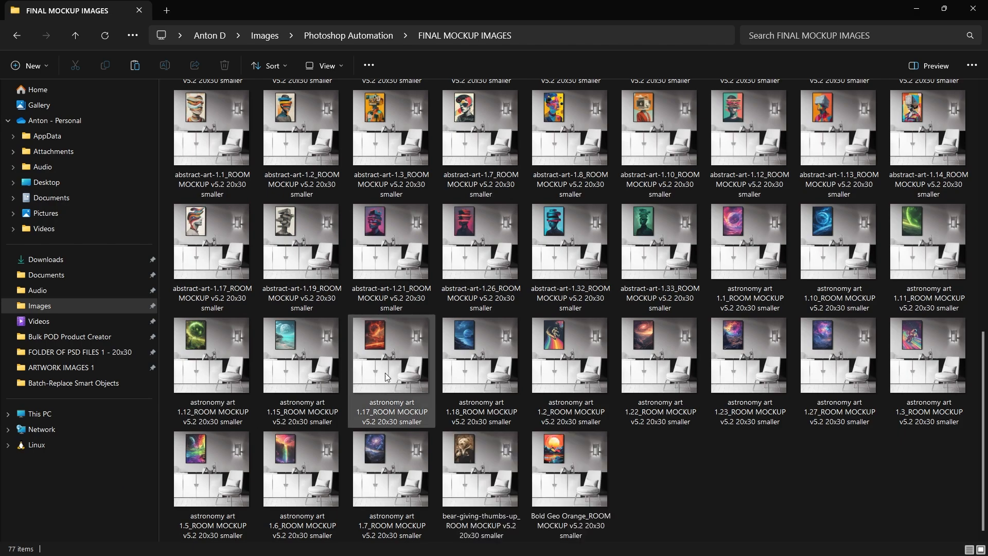
Scroll the new FINAL MOCKUP IMAGES thumbnails, dismiss Photoshop's batch-finished message, and return to the stopwatch
{"action": "scroll", "coordinate": [603, 275], "scroll_direction": "up", "scroll_amount": 3}
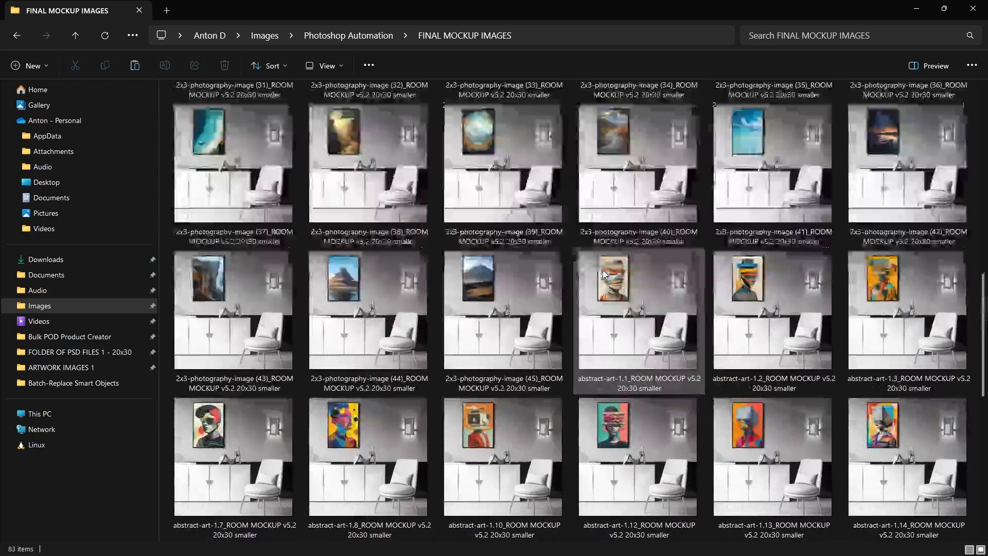
{"action": "scroll", "coordinate": [600, 279], "scroll_direction": "down", "scroll_amount": 5}
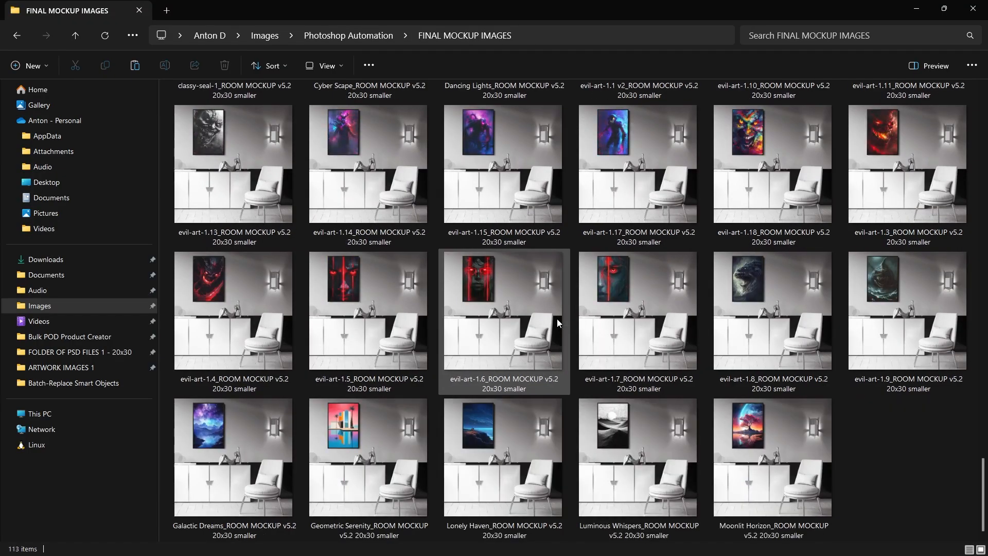
{"action": "key", "text": "alt+Tab"}
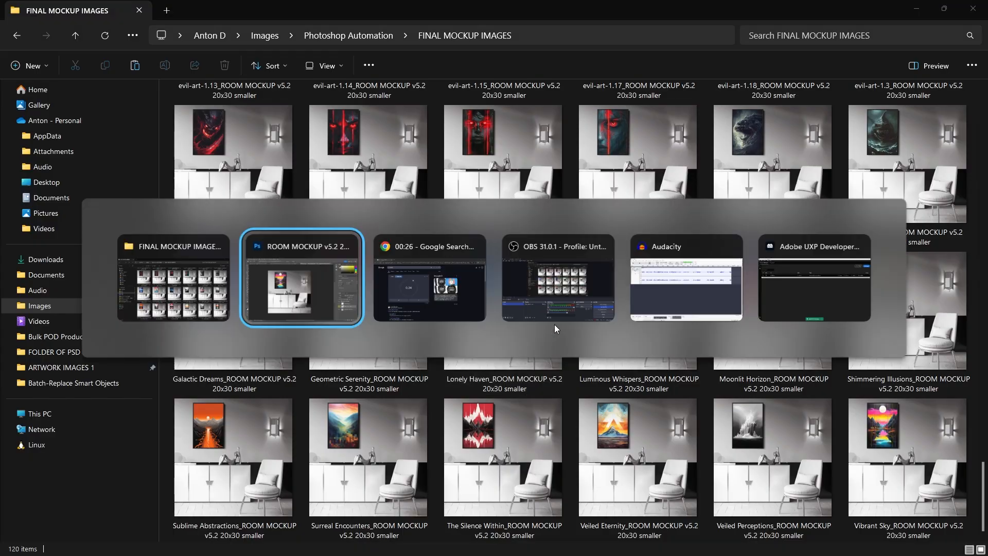
{"action": "left_click", "coordinate": [697, 267]}
{"action": "key", "text": "alt+Tab"}
{"action": "key", "text": "Tab"}
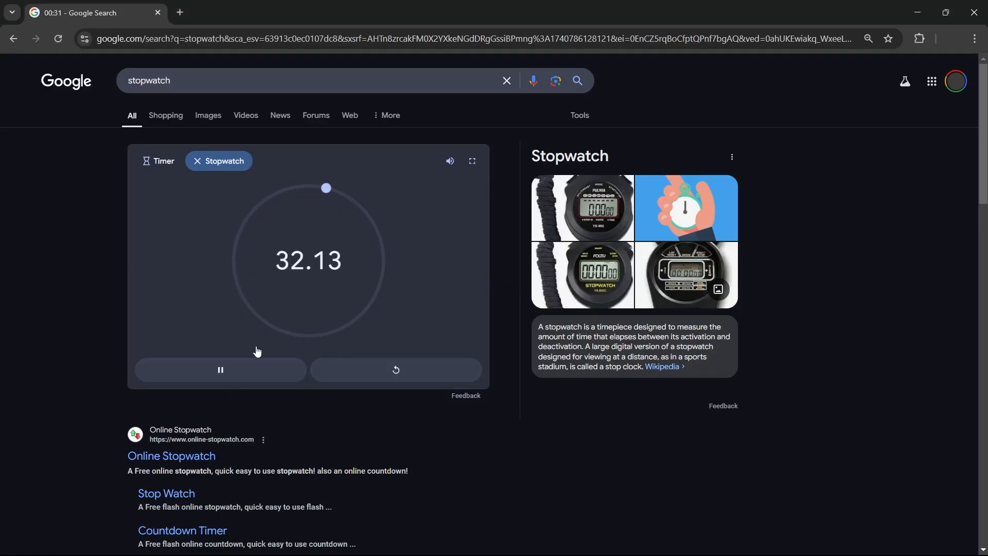
Stop the stopwatch at 32.64 seconds and reset it to zero
{"action": "left_click", "coordinate": [224, 372]}
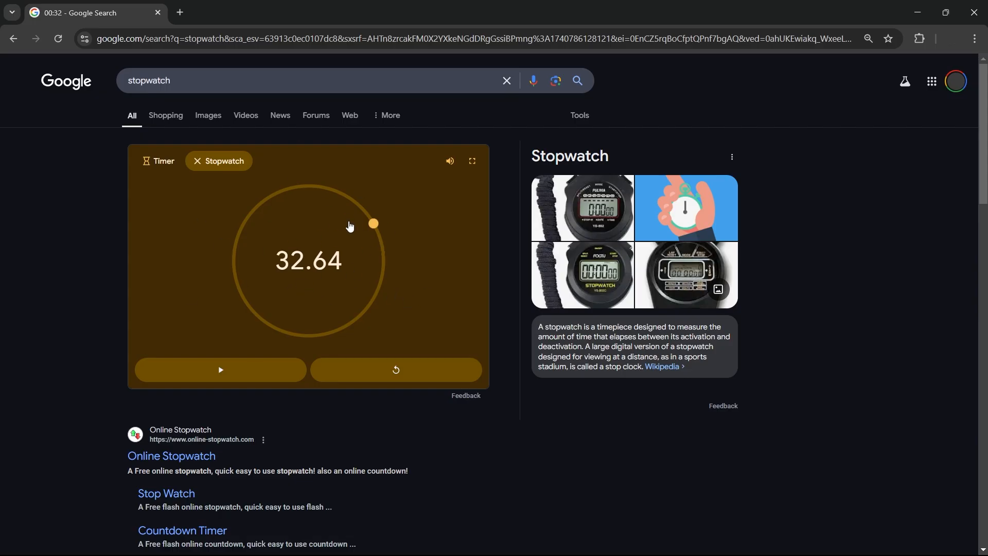
{"action": "key", "text": "alt+Tab"}
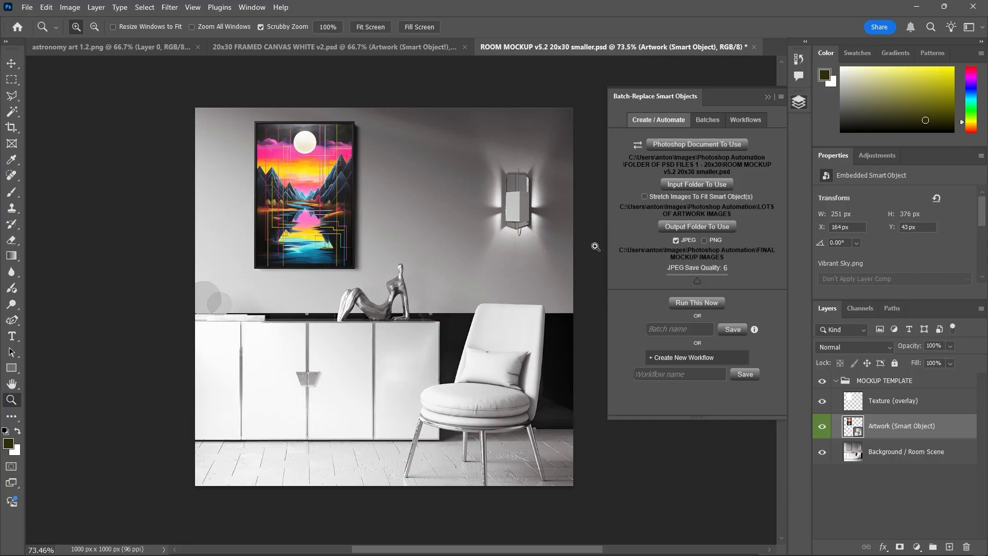
{"action": "key", "text": "alt+Tab"}
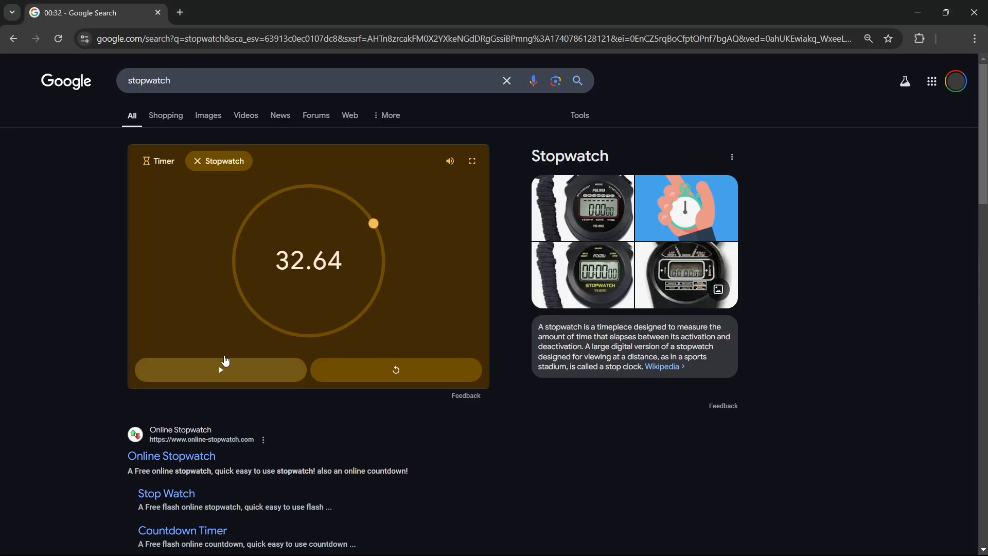
{"action": "left_click", "coordinate": [387, 372]}
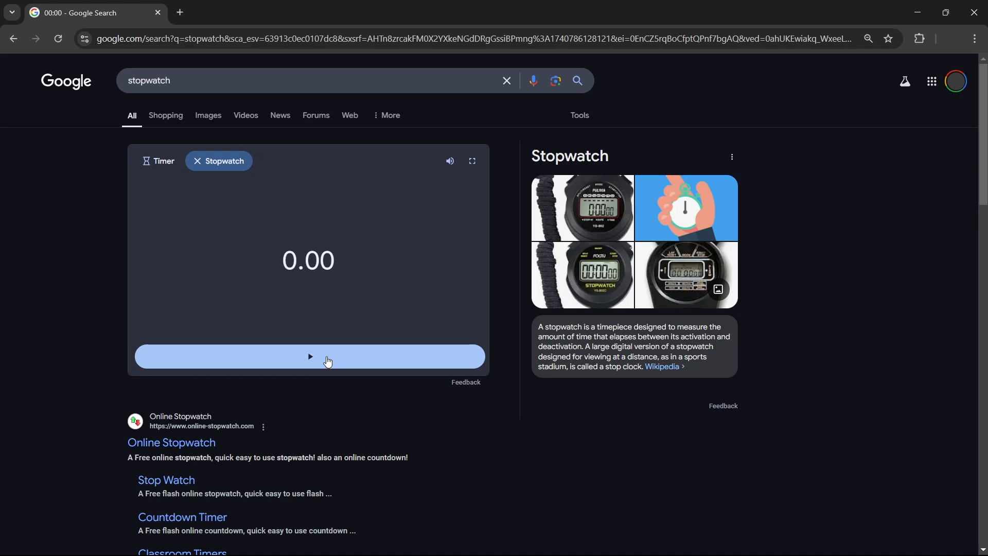
Restart the stopwatch and open the artwork smart object's contents in Photoshop
{"action": "key", "text": "alt+Tab"}
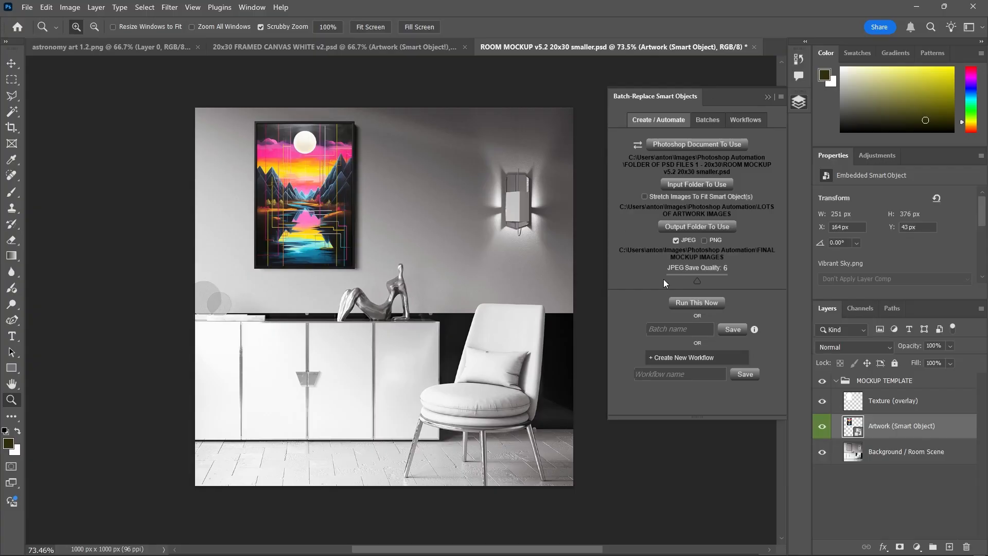
{"action": "key", "text": "alt+Tab"}
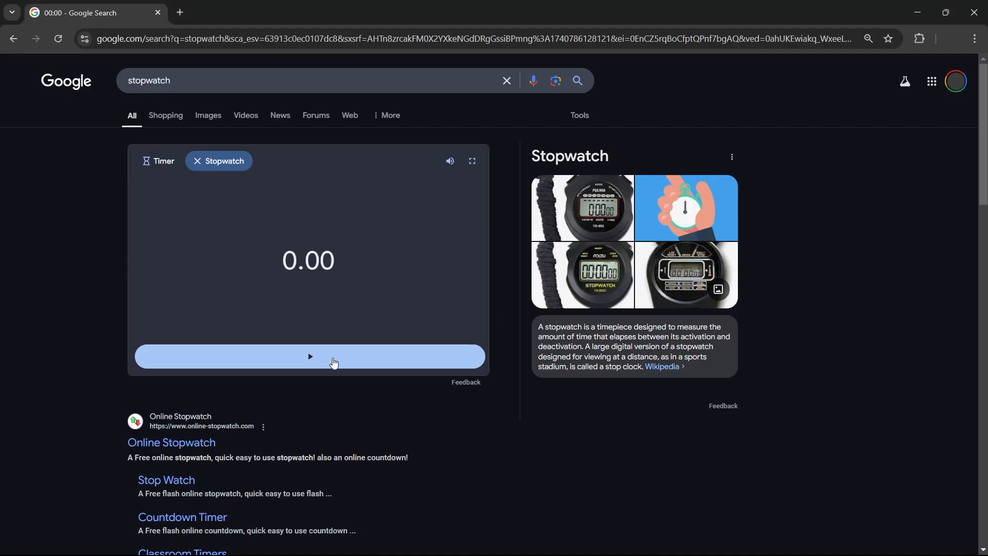
{"action": "left_click", "coordinate": [331, 363]}
{"action": "key", "text": "alt+Tab"}
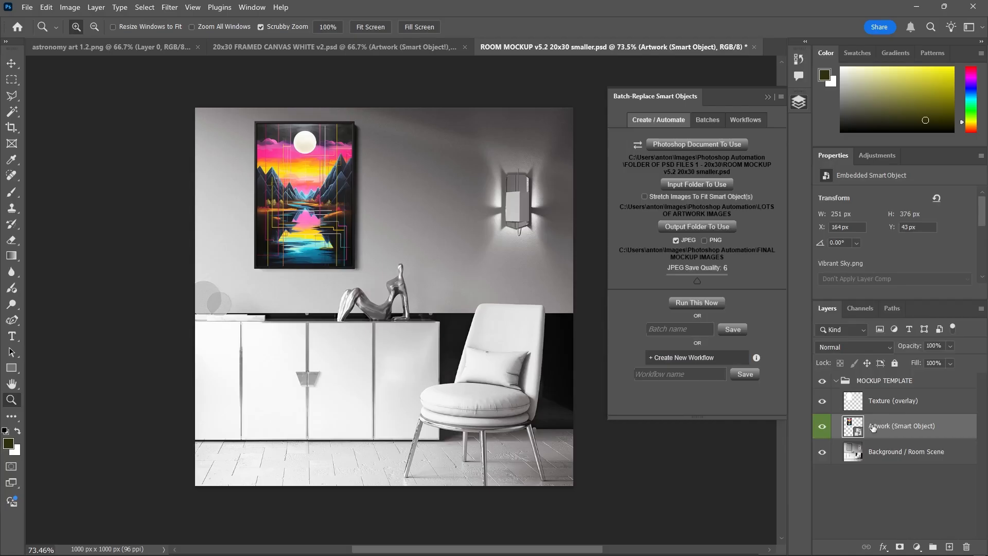
{"action": "left_click", "coordinate": [674, 304]}
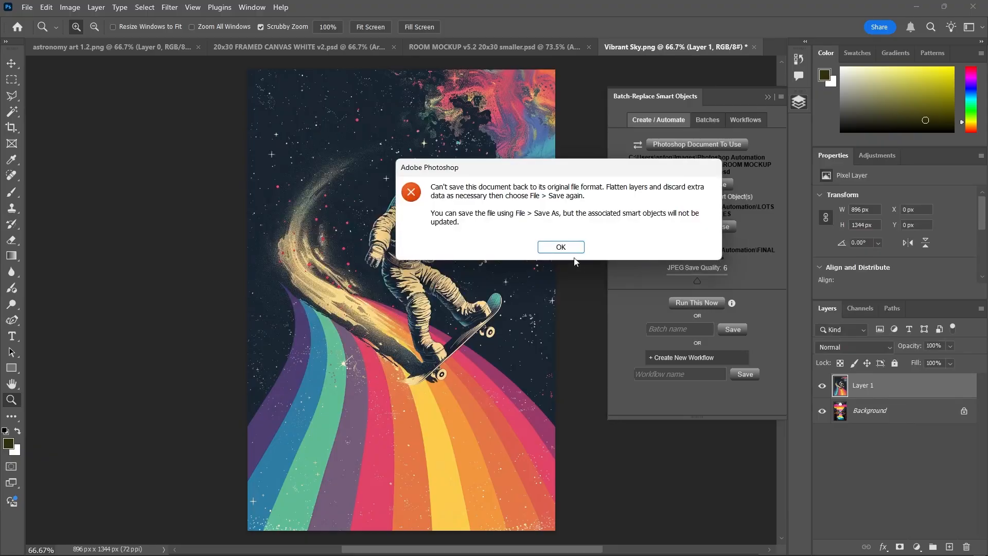
Dismiss the can't-save warning and flatten the astronaut artwork into a single layer
{"action": "left_click", "coordinate": [566, 248]}
{"action": "right_click", "coordinate": [919, 385]}
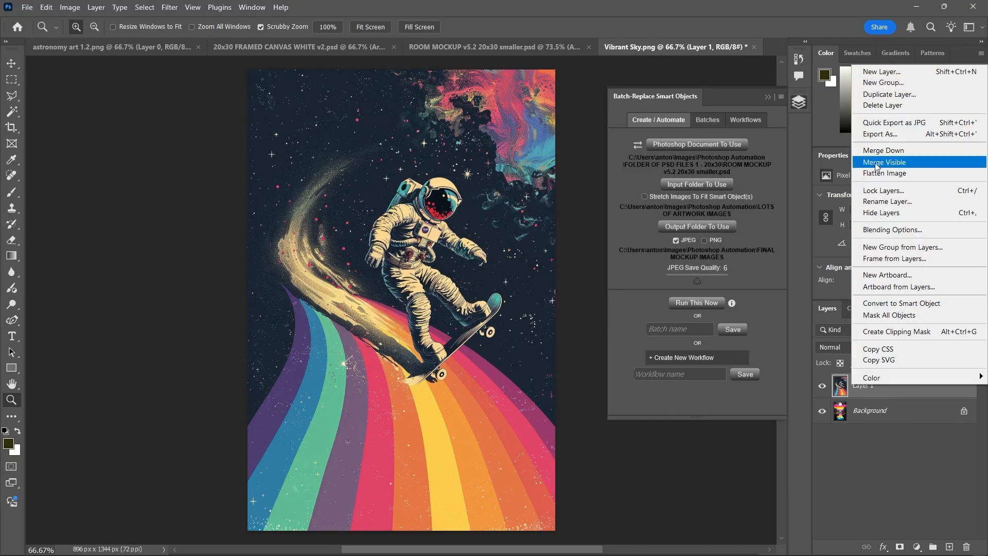
{"action": "left_click", "coordinate": [884, 173]}
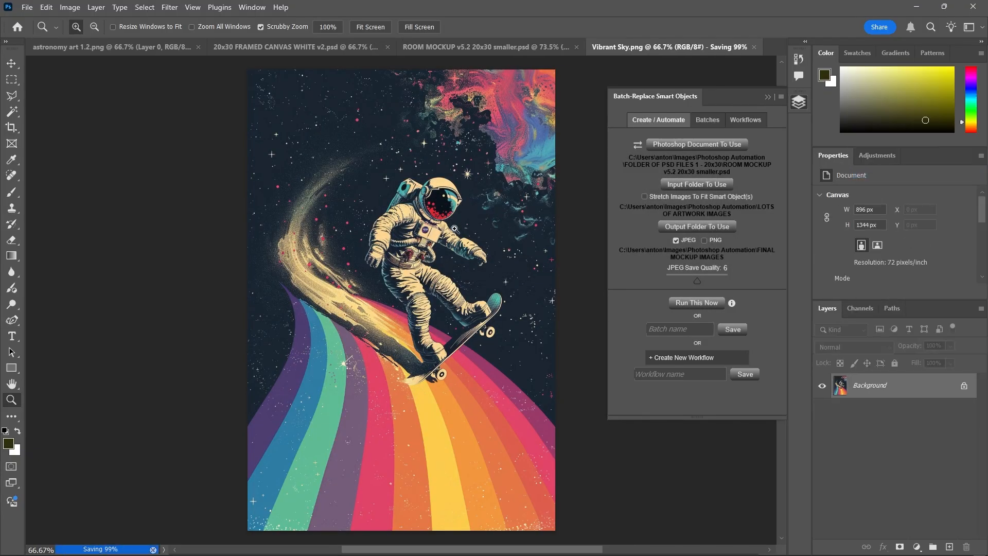
{"action": "left_click", "coordinate": [524, 44]}
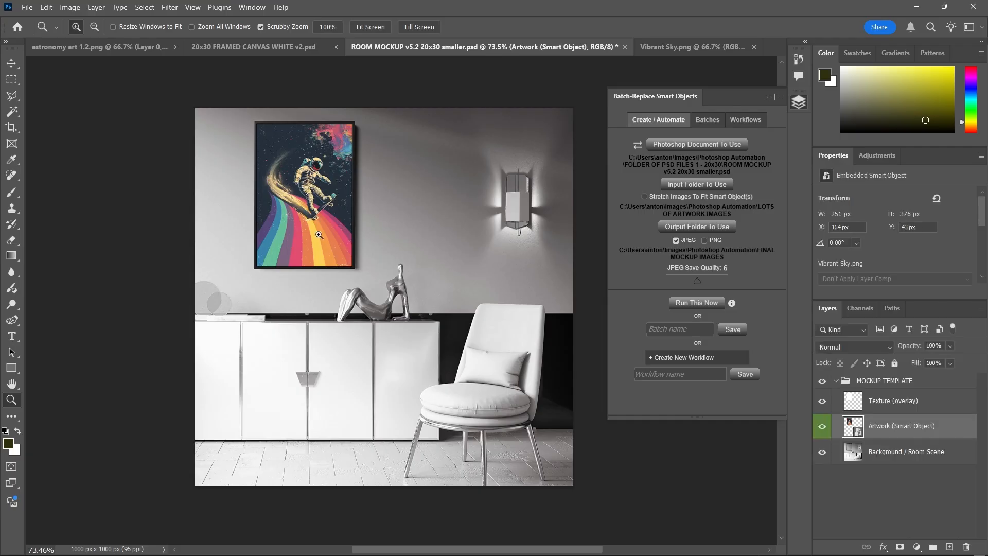
Quick Export the room mockup as JPG, appending '- astronaut on a skateboard' to the file name
{"action": "left_click", "coordinate": [27, 7]}
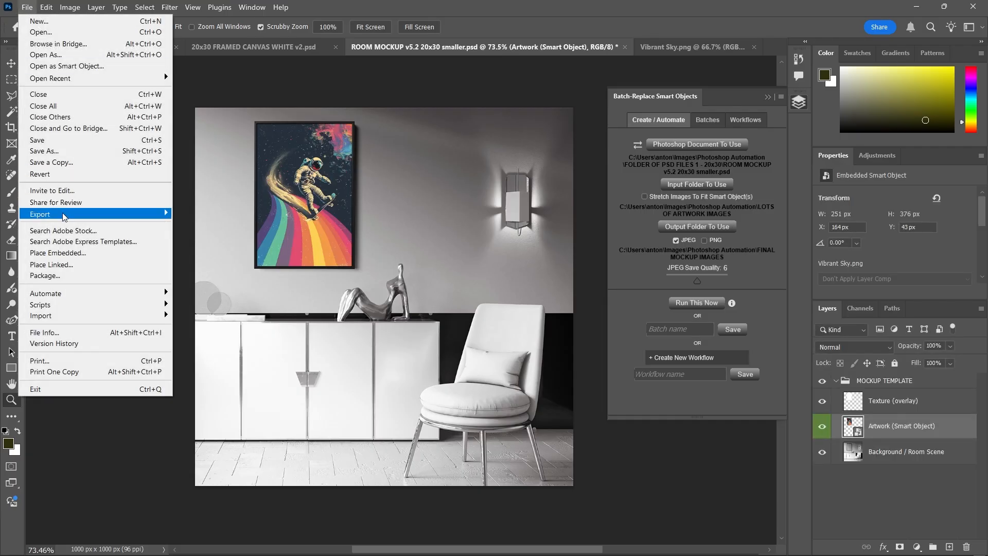
{"action": "mouse_move", "coordinate": [65, 216]}
{"action": "left_click", "coordinate": [279, 223]}
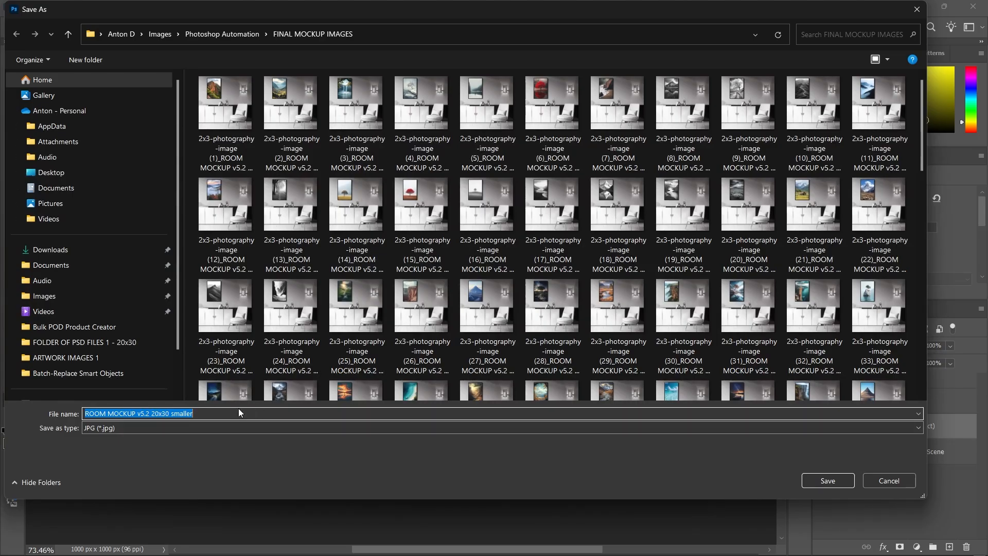
{"action": "key", "text": "End"}
{"action": "type", "text": "- as"}
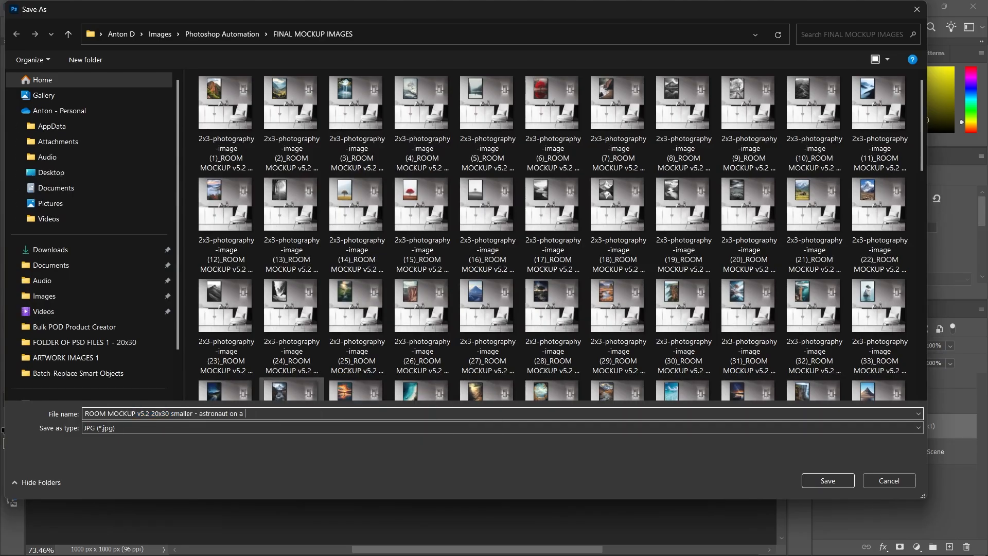
{"action": "type", "text": "tronaut on a skateboard"}
{"action": "key", "text": "Return"}
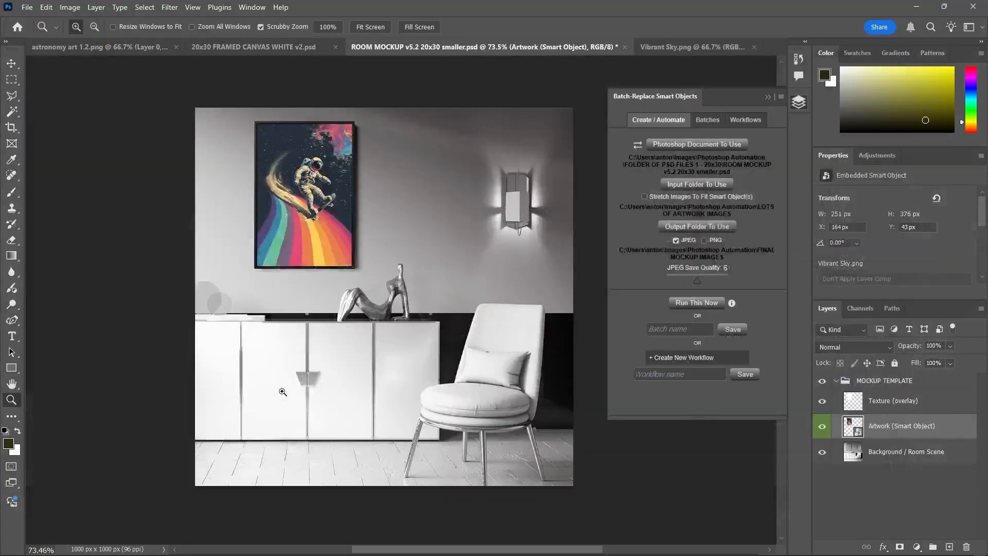
Stop the stopwatch at 27.60 seconds for the manual replacement
{"action": "key", "text": "alt+Tab"}
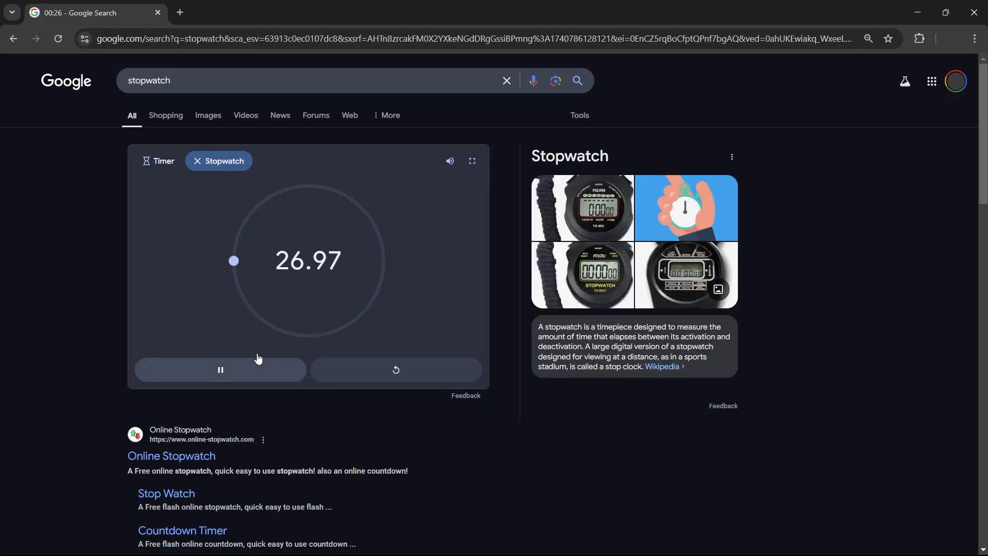
{"action": "left_click", "coordinate": [256, 368]}
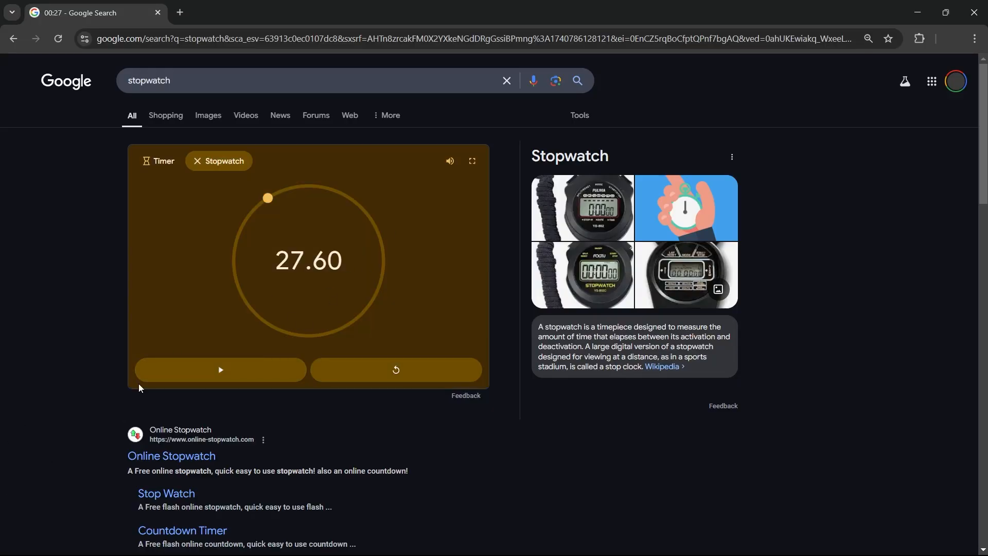
{"action": "key", "text": "alt+Tab"}
{"action": "key", "text": "Tab"}
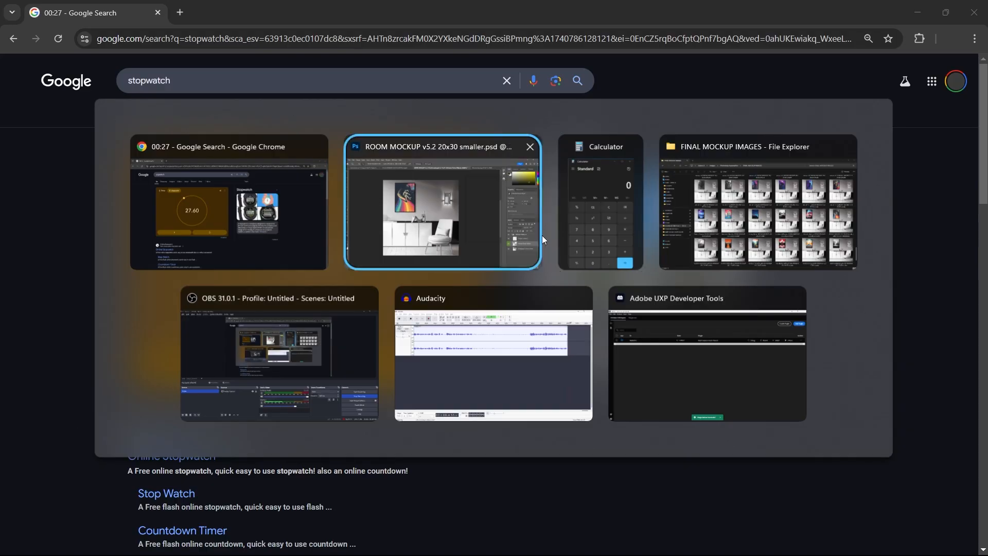
{"action": "left_click", "coordinate": [542, 236]}
Check the new astronaut skateboard JPG in FINAL MOCKUP IMAGES, then return to Photoshop
{"action": "key", "text": "alt+Tab"}
{"action": "key", "text": "Tab"}
{"action": "key", "text": "Tab"}
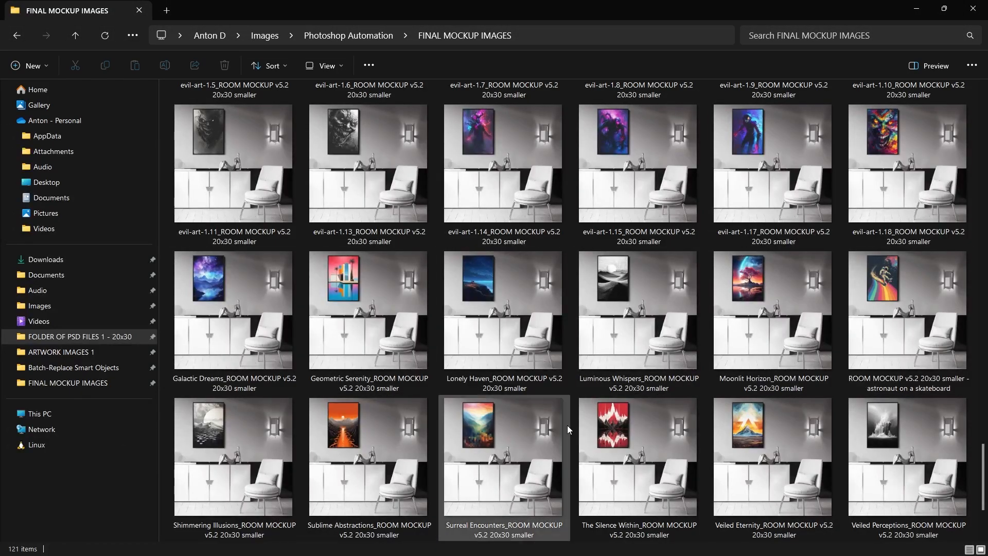
{"action": "key", "text": "alt+Tab"}
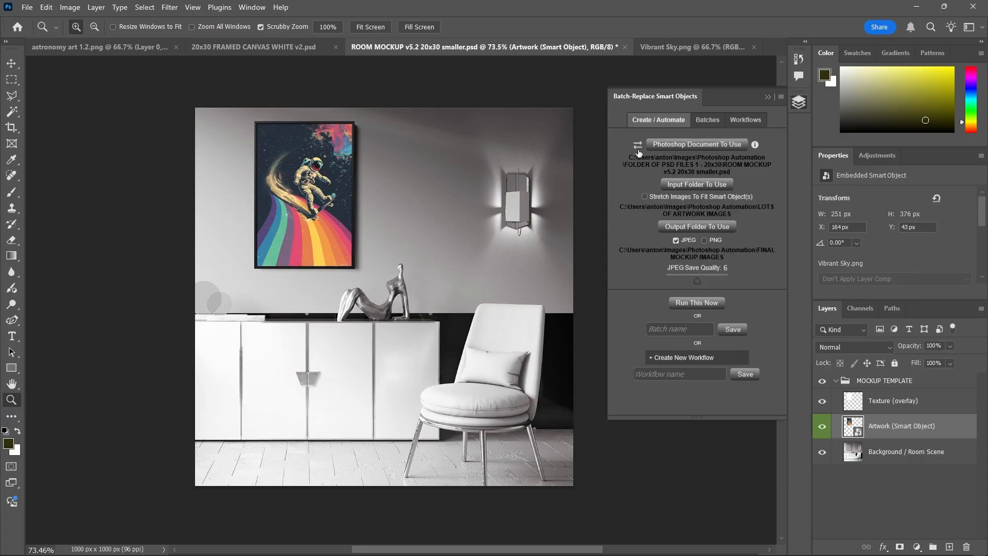
{"action": "key", "text": "alt+Tab"}
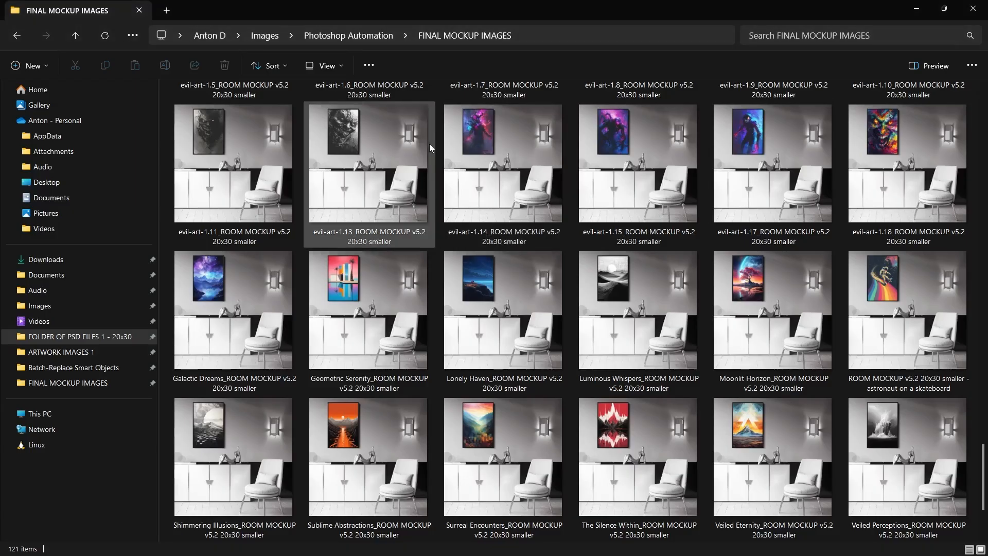
{"action": "key", "text": "alt+Tab"}
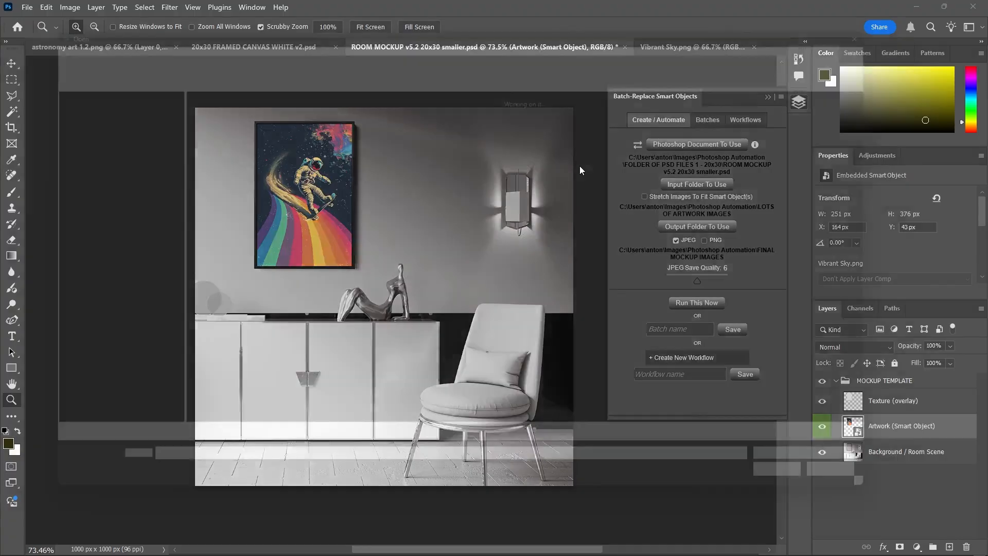
{"action": "left_click", "coordinate": [222, 34]}
{"action": "double_click", "coordinate": [227, 132]}
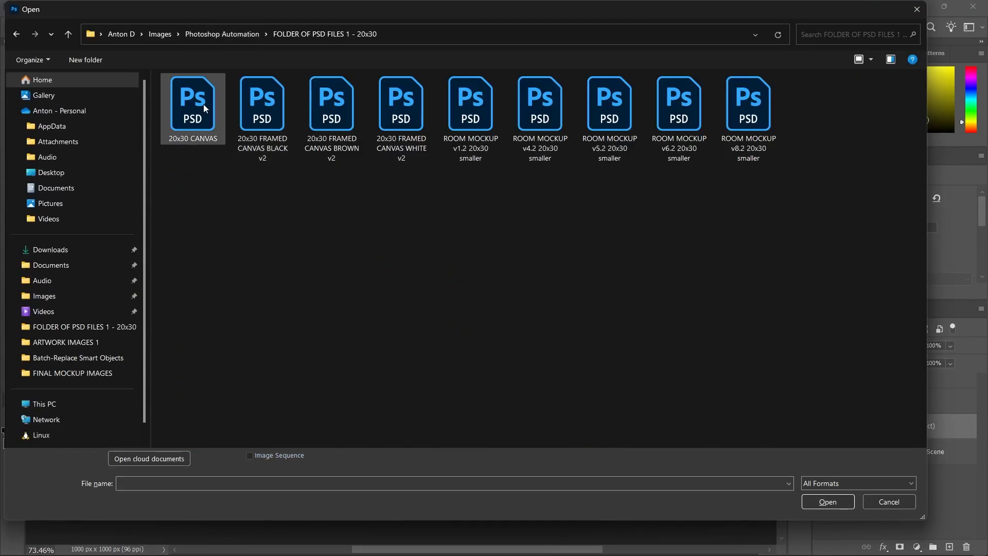
{"action": "left_click", "coordinate": [204, 107]}
{"action": "left_click", "coordinate": [417, 115], "text": "shift"}
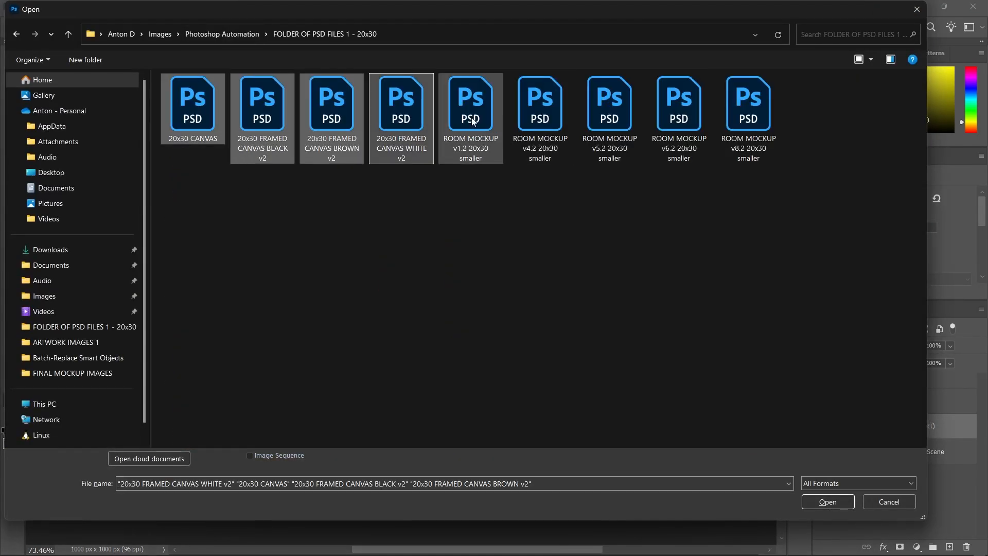
{"action": "left_click", "coordinate": [464, 124]}
{"action": "left_click", "coordinate": [756, 110], "text": "shift"}
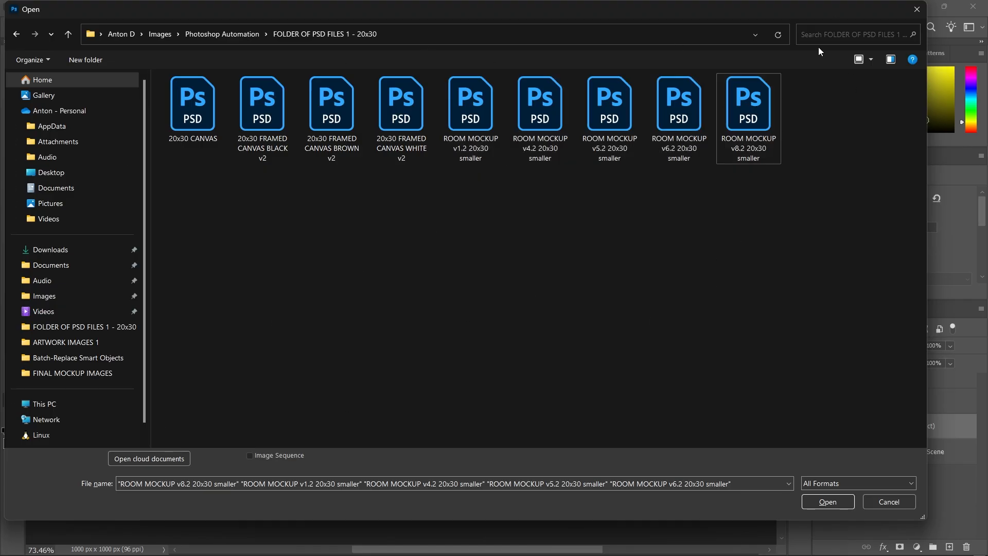
{"action": "left_click", "coordinate": [917, 10]}
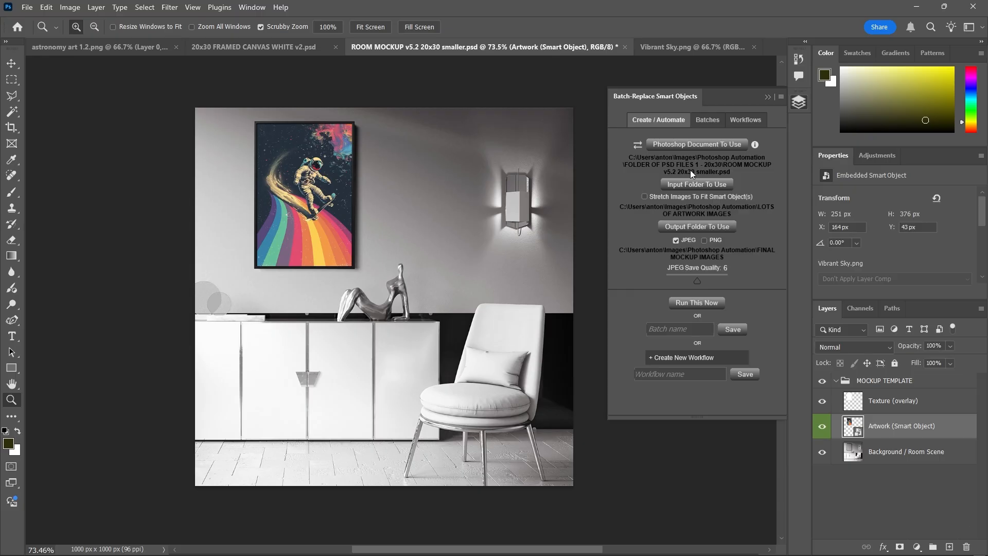
Clear the panel via the Batches and Create / Automate tabs, then use the document swap icon
{"action": "left_click", "coordinate": [708, 120]}
{"action": "left_click", "coordinate": [666, 121]}
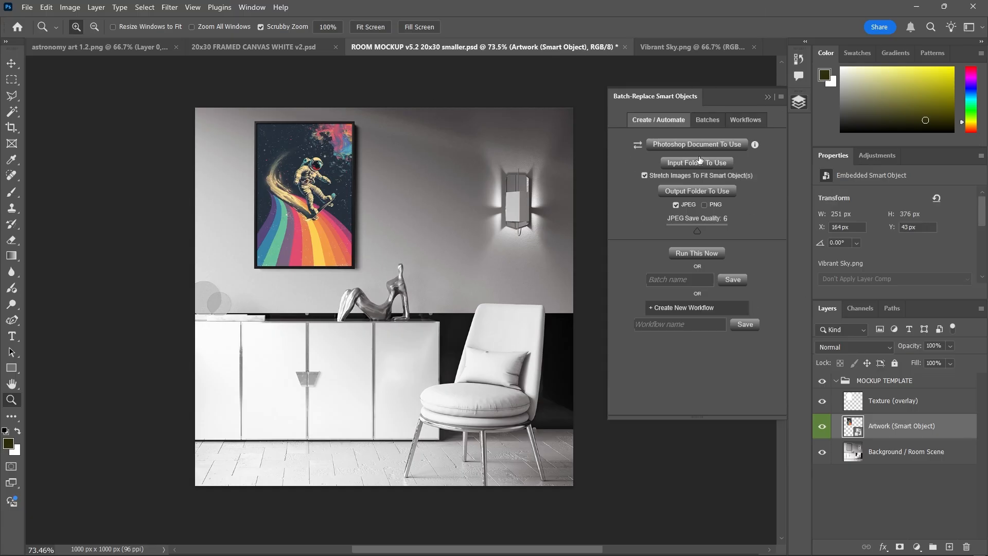
{"action": "left_click", "coordinate": [638, 145]}
Choose ROOM MOCKUP v1.2 from FOLDER OF PSD FILES 1 - 20x30 as the template document
{"action": "left_click", "coordinate": [711, 144]}
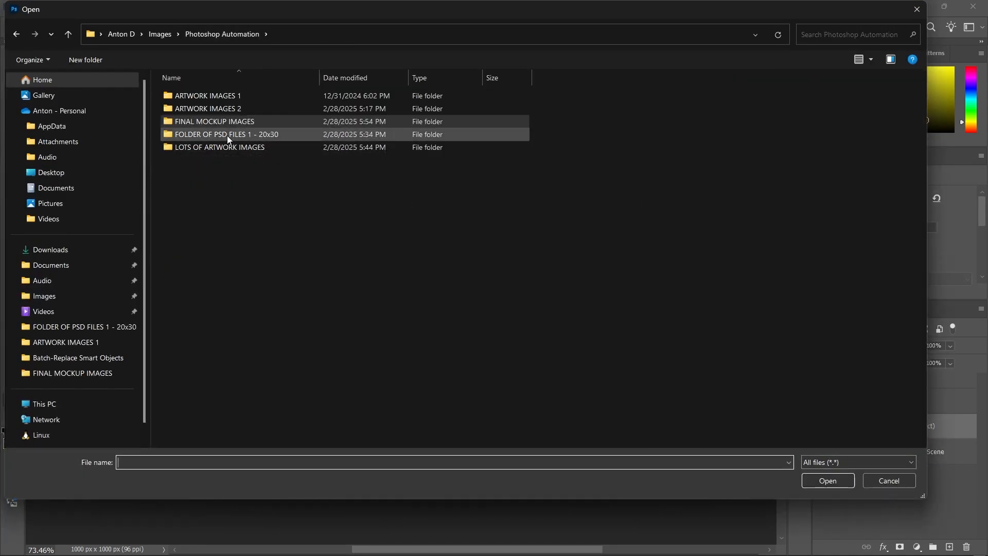
{"action": "double_click", "coordinate": [227, 135]}
{"action": "left_click", "coordinate": [484, 106]}
{"action": "double_click", "coordinate": [483, 106]}
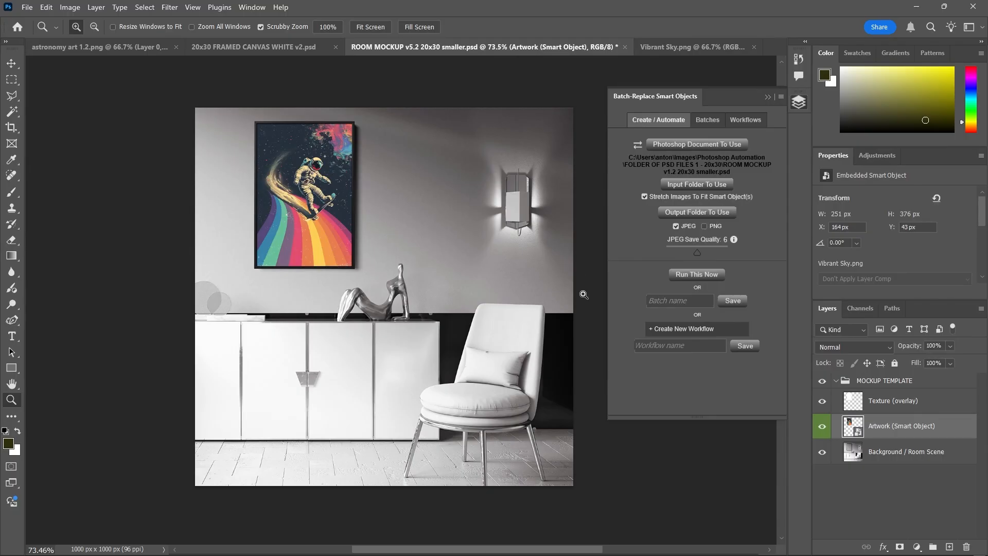
Set LOTS OF ARTWORK IMAGES as the input folder
{"action": "left_click", "coordinate": [729, 190]}
{"action": "left_click", "coordinate": [216, 34]}
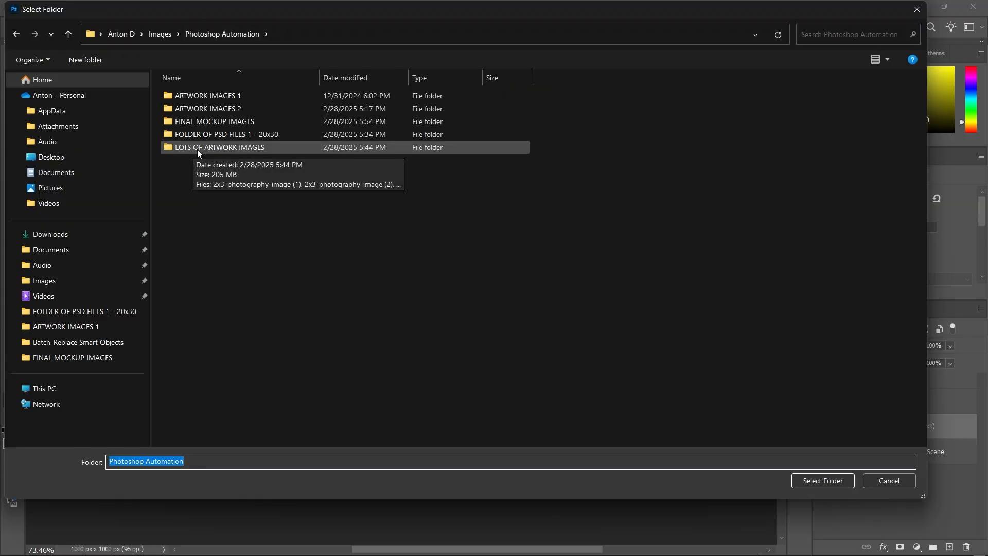
{"action": "double_click", "coordinate": [267, 150]}
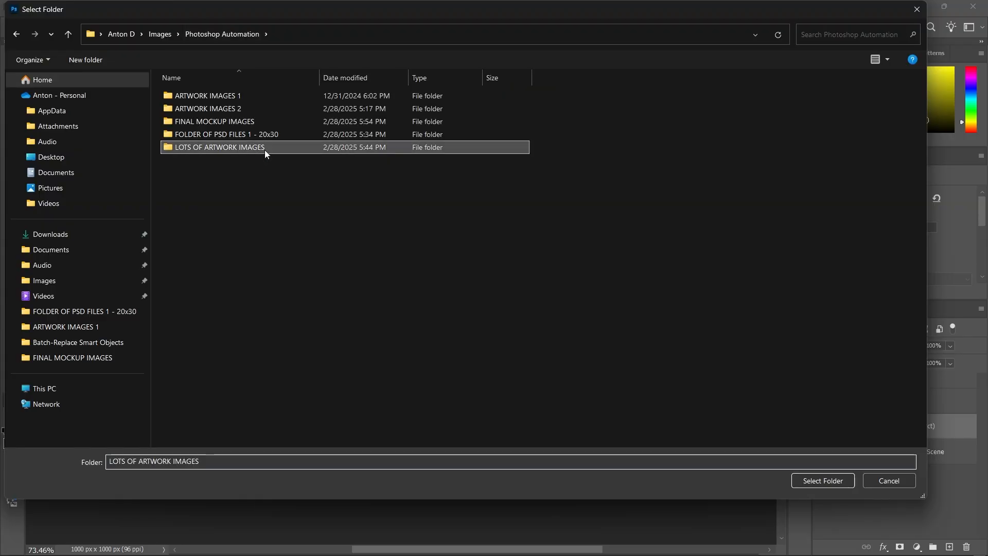
{"action": "left_click", "coordinate": [823, 480]}
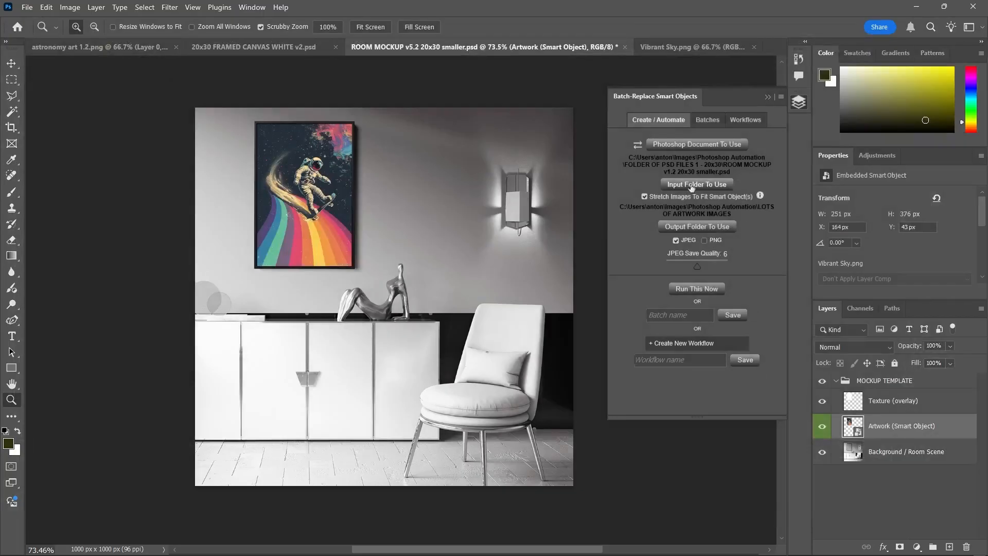
Set FINAL MOCKUP IMAGES as the output folder
{"action": "left_click", "coordinate": [683, 228]}
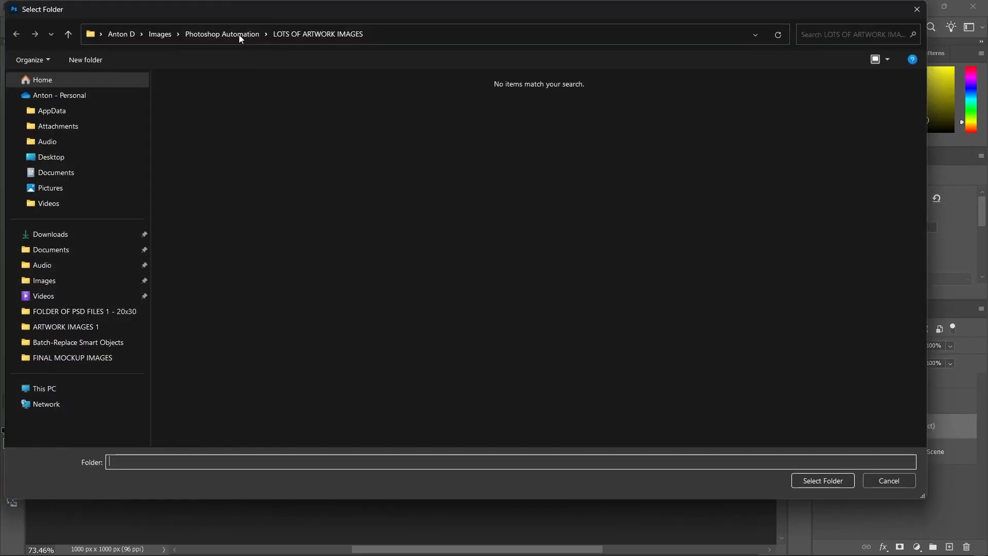
{"action": "left_click", "coordinate": [226, 34]}
{"action": "double_click", "coordinate": [213, 122]}
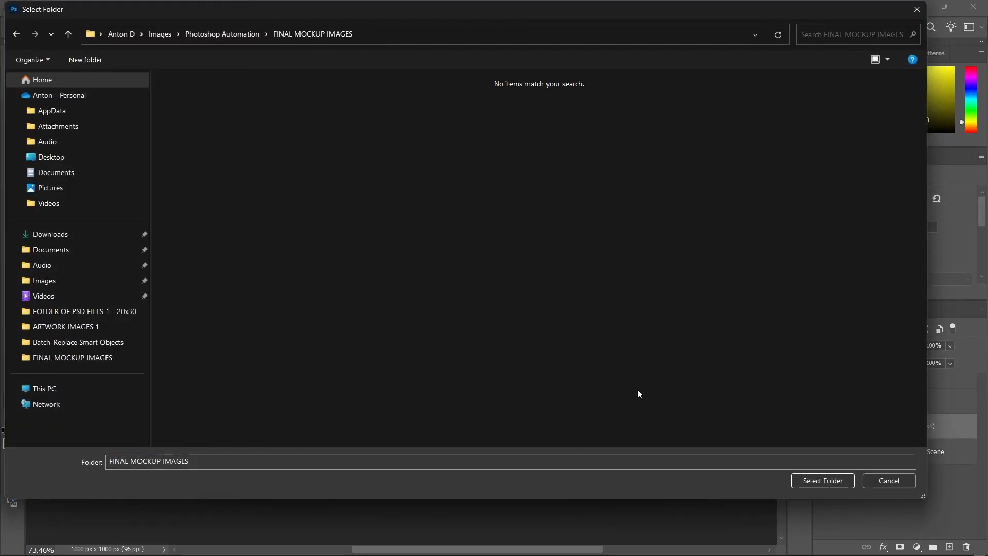
{"action": "left_click", "coordinate": [825, 479]}
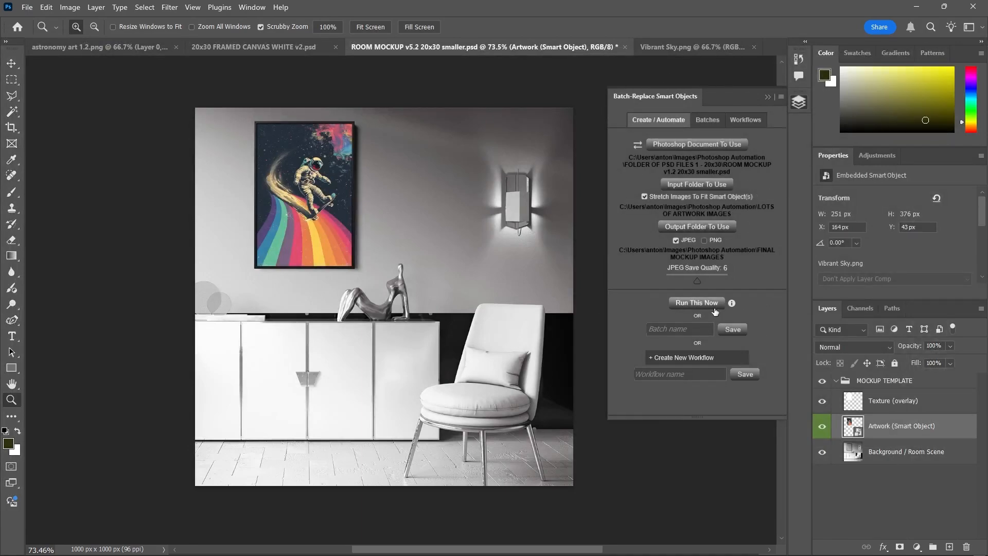
Name the batch 'asdasdasd' and uncheck Stretch Images To Fit Smart Object(s)
{"action": "left_click", "coordinate": [694, 328]}
{"action": "type", "text": "asdasdasd"}
{"action": "left_click", "coordinate": [644, 197]}
{"action": "key", "text": "alt+Tab"}
{"action": "key", "text": "alt+Tab"}
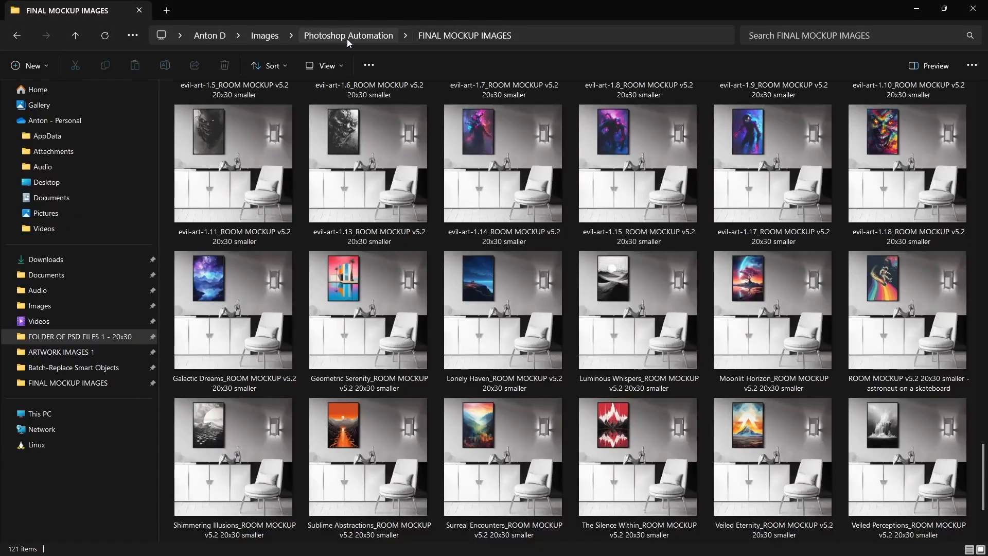
Browse the artwork in the ARTWORK IMAGES 1 folder
{"action": "left_click", "coordinate": [347, 35]}
{"action": "double_click", "coordinate": [251, 107]}
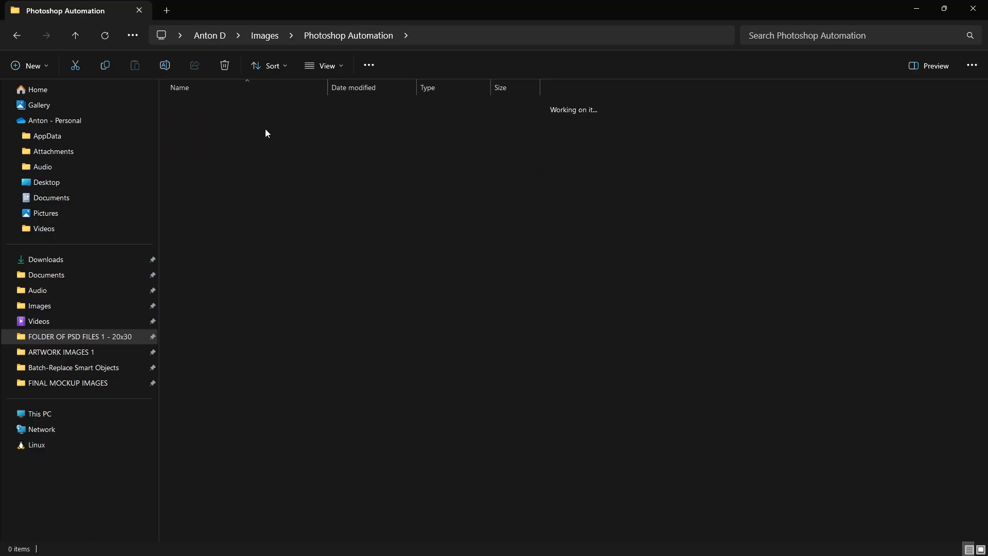
{"action": "scroll", "coordinate": [517, 314], "scroll_direction": "down", "scroll_amount": 3}
{"action": "scroll", "coordinate": [533, 351], "scroll_direction": "up", "scroll_amount": 3}
{"action": "scroll", "coordinate": [533, 351], "scroll_direction": "down", "scroll_amount": 3}
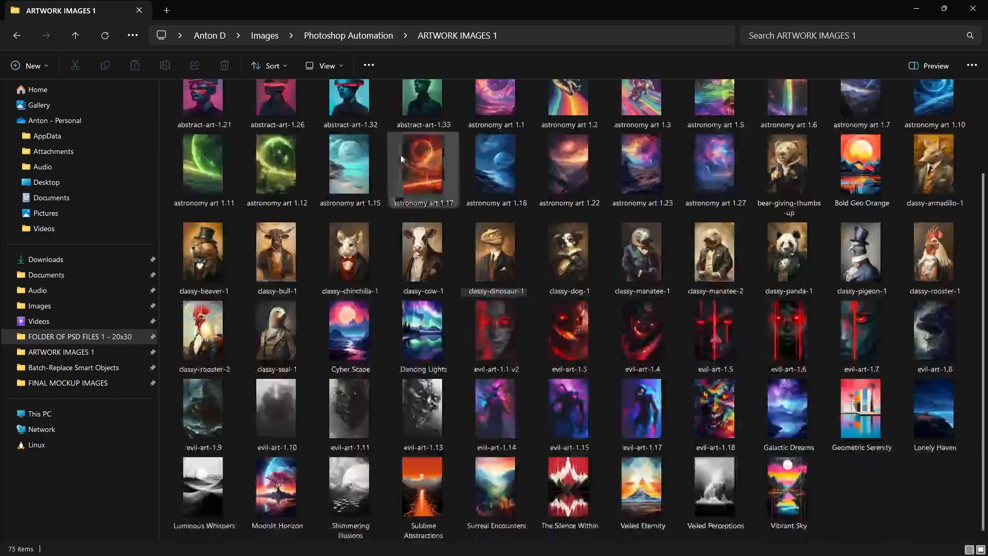
Look through the generated mockups in the FINAL MOCKUP IMAGES folder
{"action": "left_click", "coordinate": [341, 35]}
{"action": "double_click", "coordinate": [252, 128]}
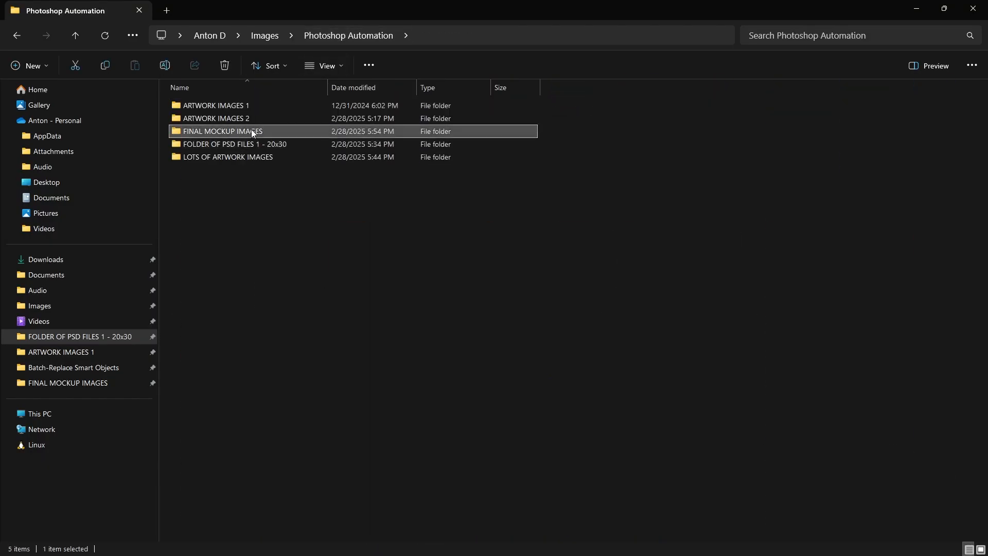
{"action": "scroll", "coordinate": [300, 150], "scroll_direction": "down", "scroll_amount": 15}
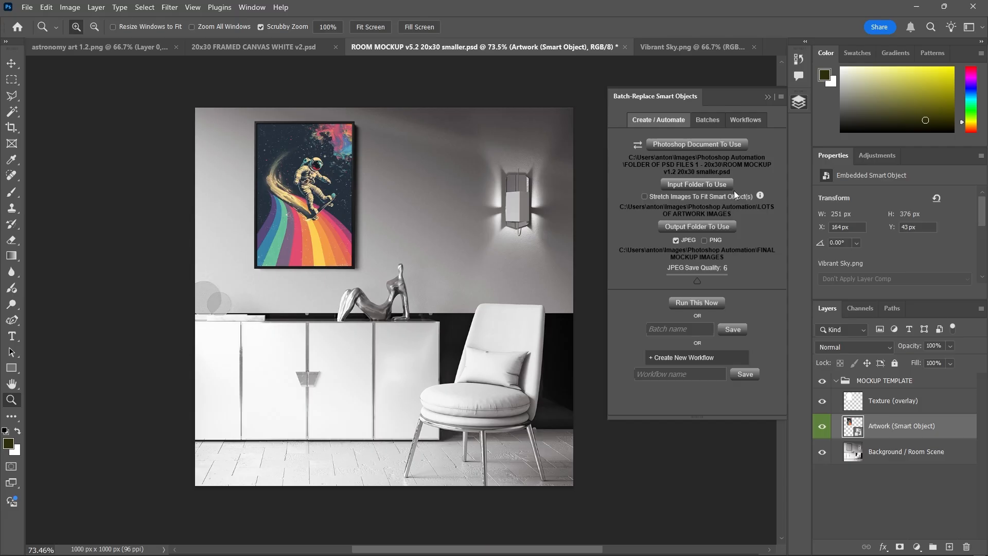
{"action": "right_click", "coordinate": [884, 429]}
{"action": "left_click", "coordinate": [885, 331]}
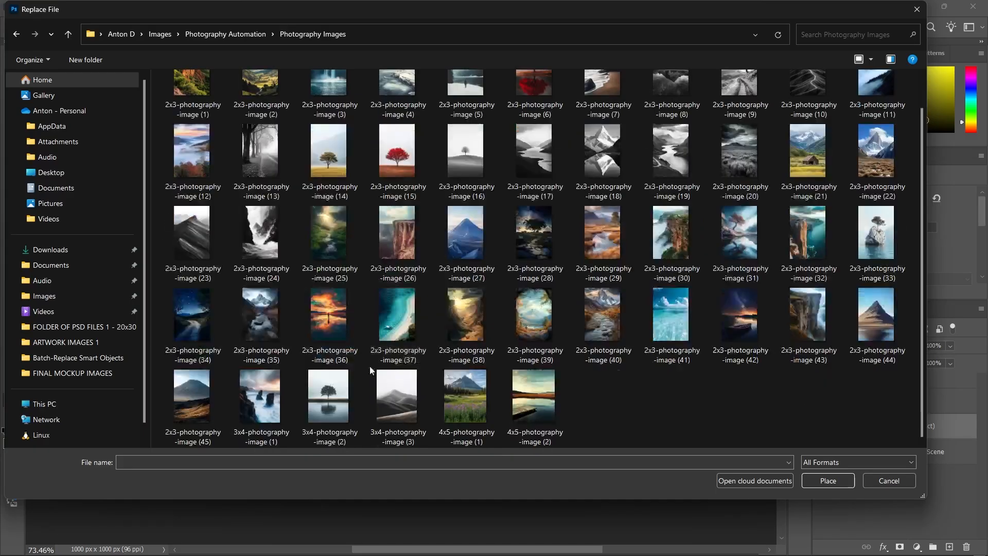
{"action": "double_click", "coordinate": [521, 400]}
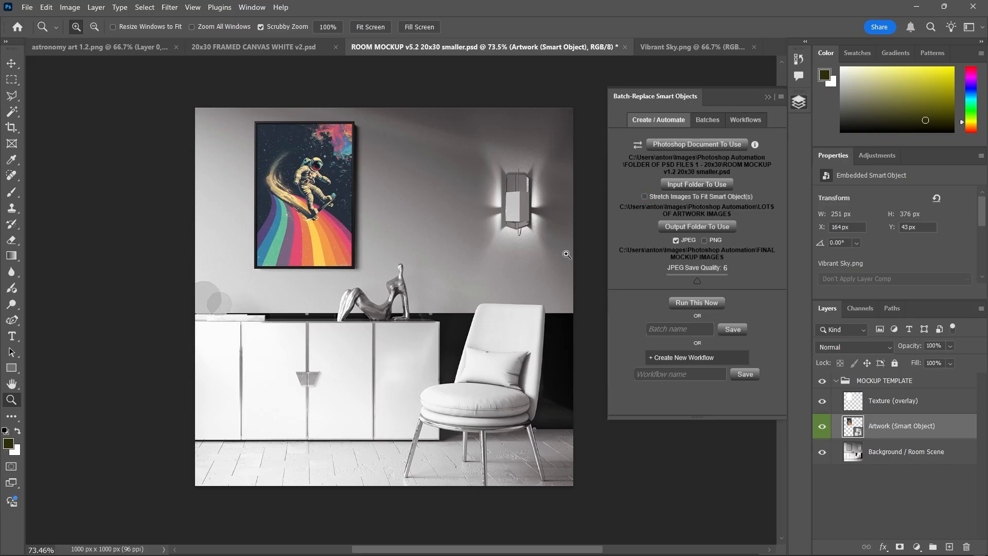
{"action": "left_click", "coordinate": [644, 197]}
{"action": "left_click", "coordinate": [835, 380]}
{"action": "left_click", "coordinate": [835, 380]}
{"action": "left_click", "coordinate": [881, 404]}
{"action": "left_click", "coordinate": [823, 403]}
{"action": "left_click", "coordinate": [823, 402]}
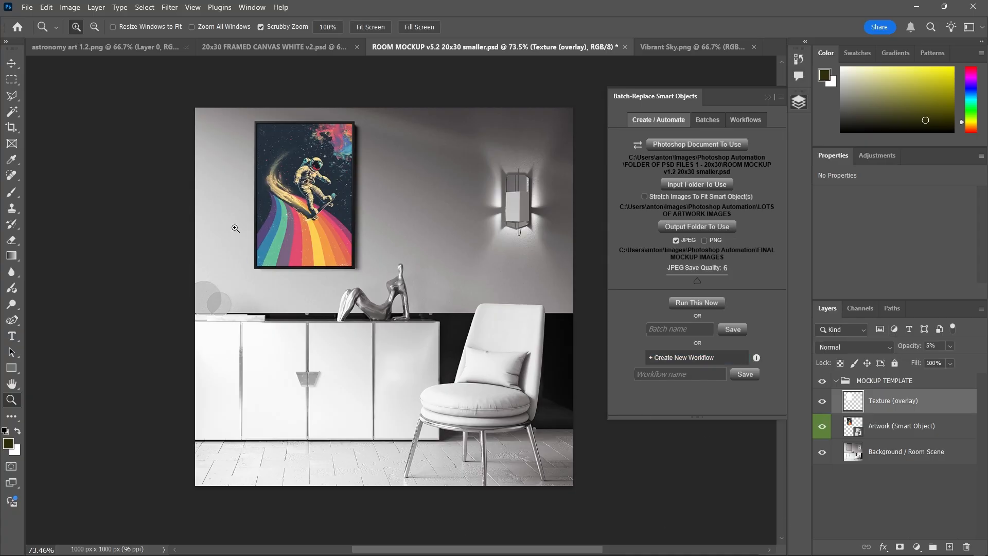
{"action": "left_click", "coordinate": [893, 452]}
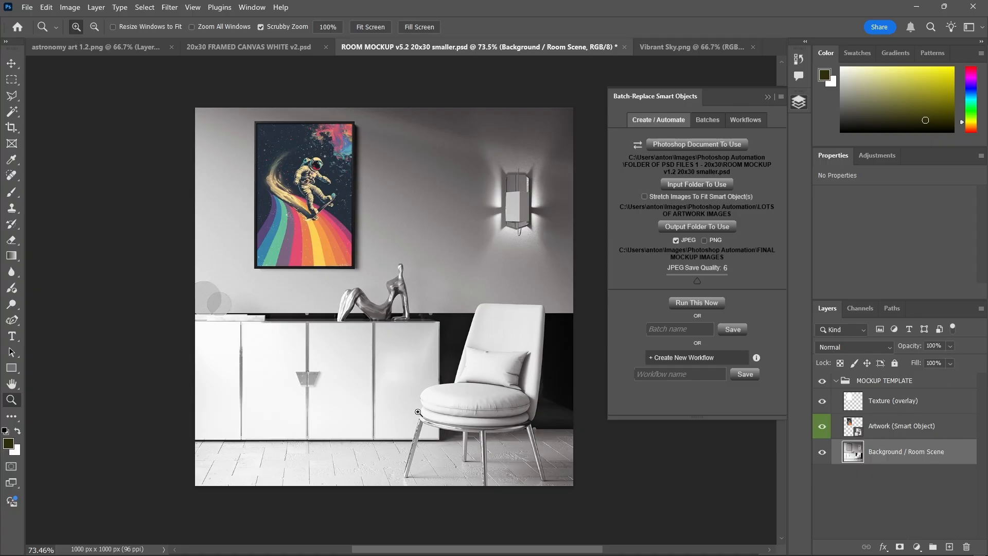
Verify in Image Size that the mockup is 1000 × 1000 px, closing without changes
{"action": "key", "text": "ctrl+alt+i"}
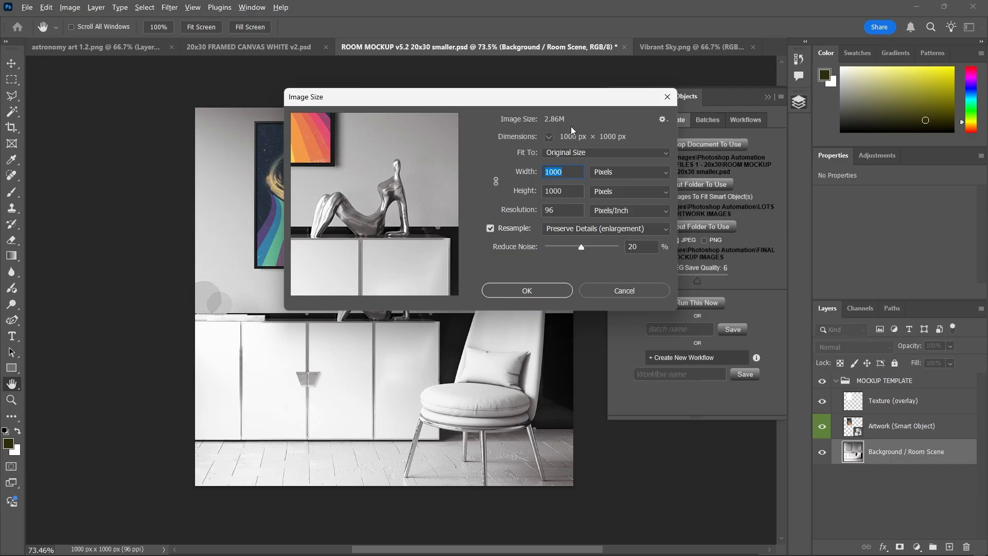
{"action": "left_click", "coordinate": [569, 172]}
{"action": "key", "text": "Tab"}
{"action": "left_click", "coordinate": [668, 96]}
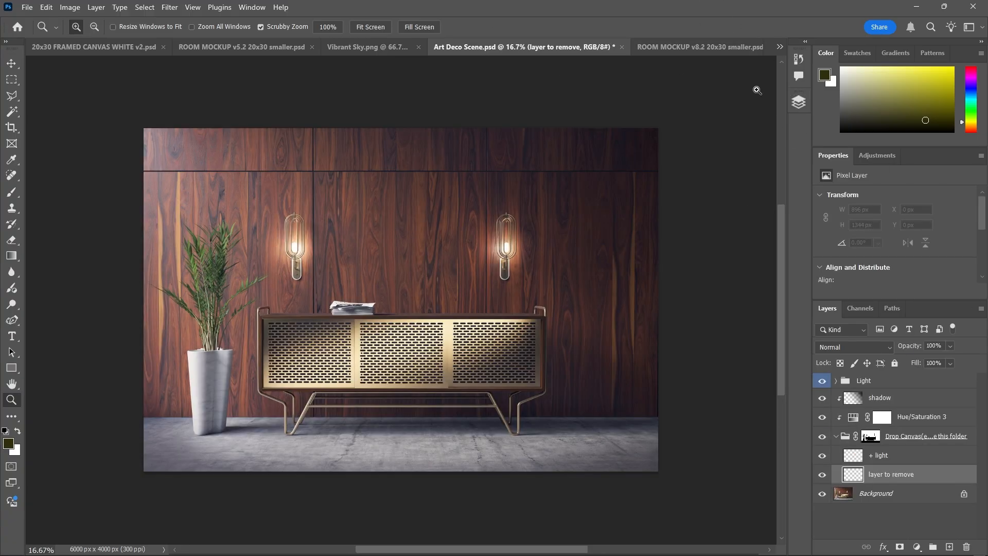
Flatten the Art Deco Scene's layers into a single Background
{"action": "left_click", "coordinate": [694, 47]}
{"action": "left_click", "coordinate": [437, 45]}
{"action": "left_click", "coordinate": [891, 493]}
{"action": "right_click", "coordinate": [867, 387]}
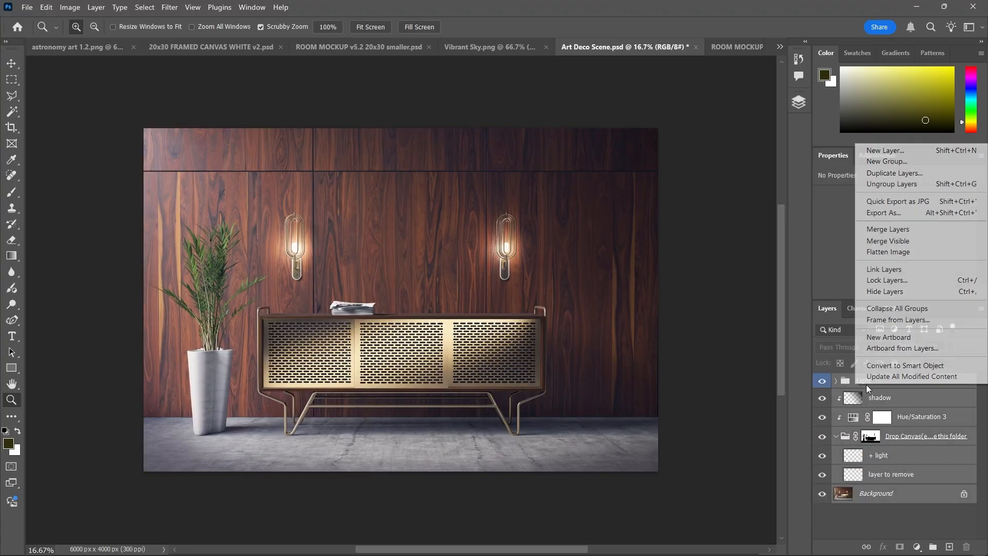
{"action": "left_click", "coordinate": [864, 252]}
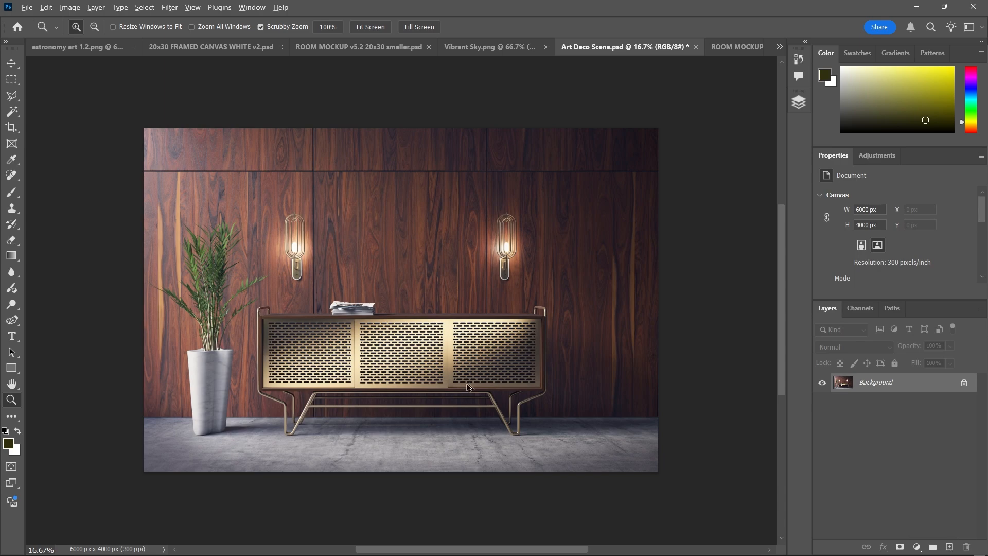
Crop the scene to a 1:1 square centred on the sideboard
{"action": "key", "text": "ctrl+alt+i"}
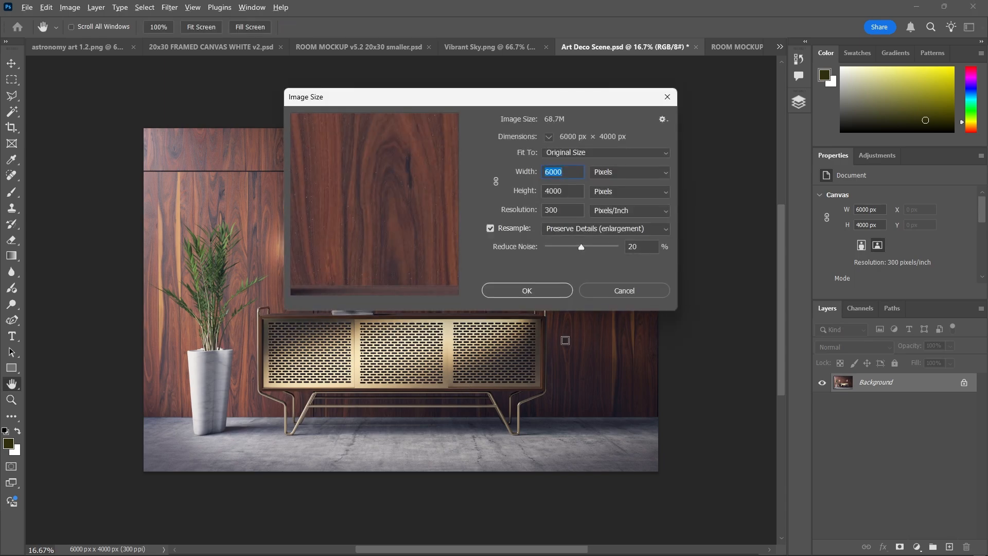
{"action": "key", "text": "Escape"}
{"action": "key", "text": "c"}
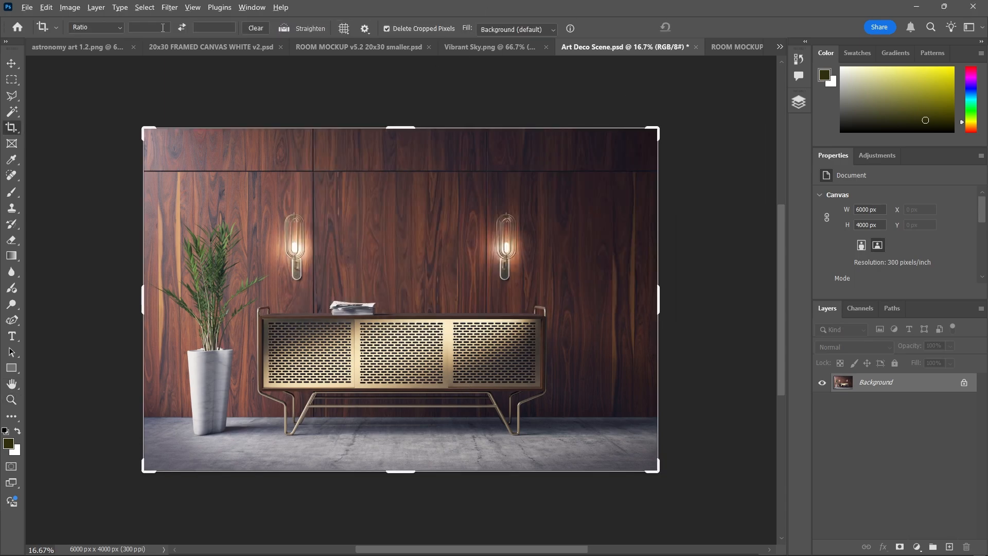
{"action": "left_click", "coordinate": [163, 27]}
{"action": "type", "text": "1"}
{"action": "key", "text": "Tab"}
{"action": "type", "text": "1"}
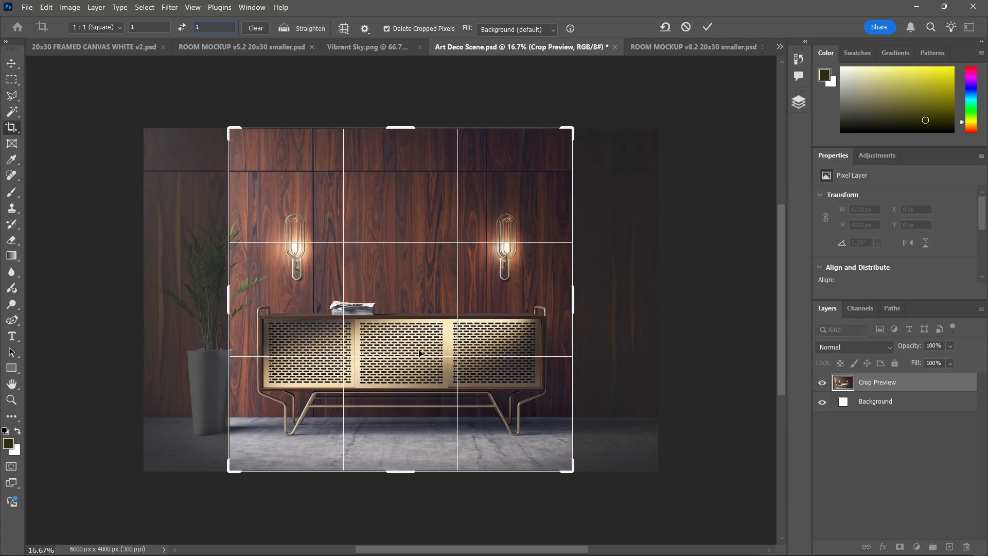
{"action": "left_click_drag", "start_coordinate": [401, 298], "coordinate": [471, 292]}
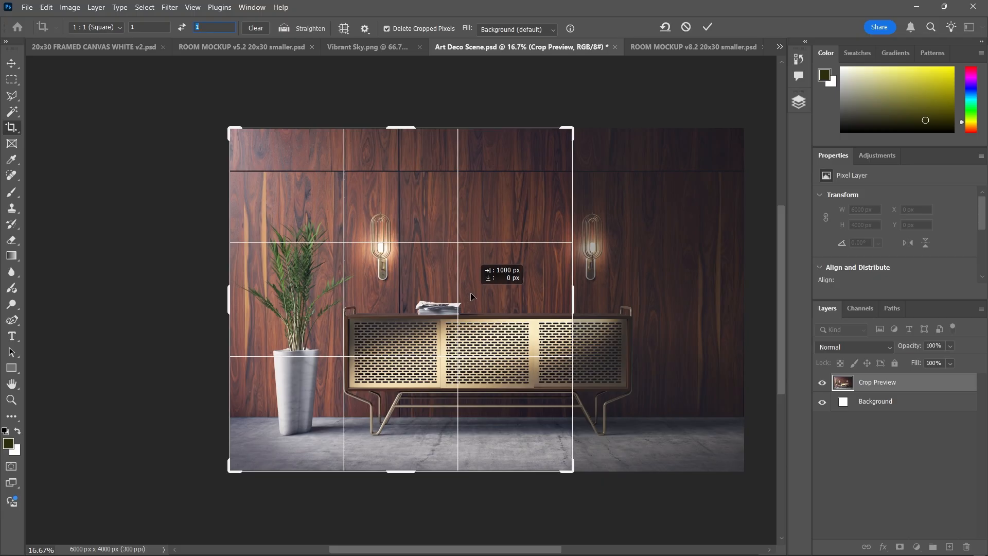
{"action": "key", "text": "Return"}
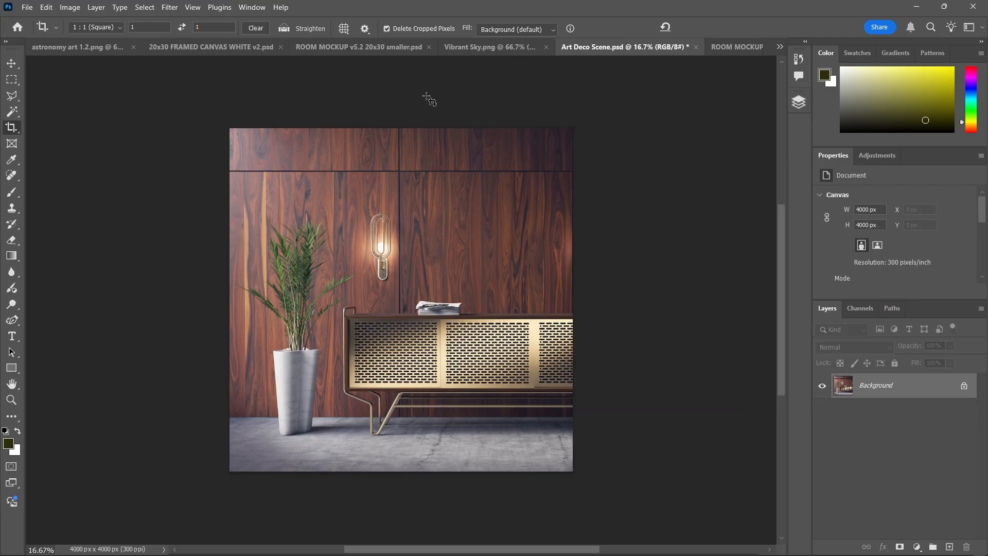
Resize the cropped scene to 1000 × 1000 px and fit it to the window
{"action": "key", "text": "ctrl+alt+i"}
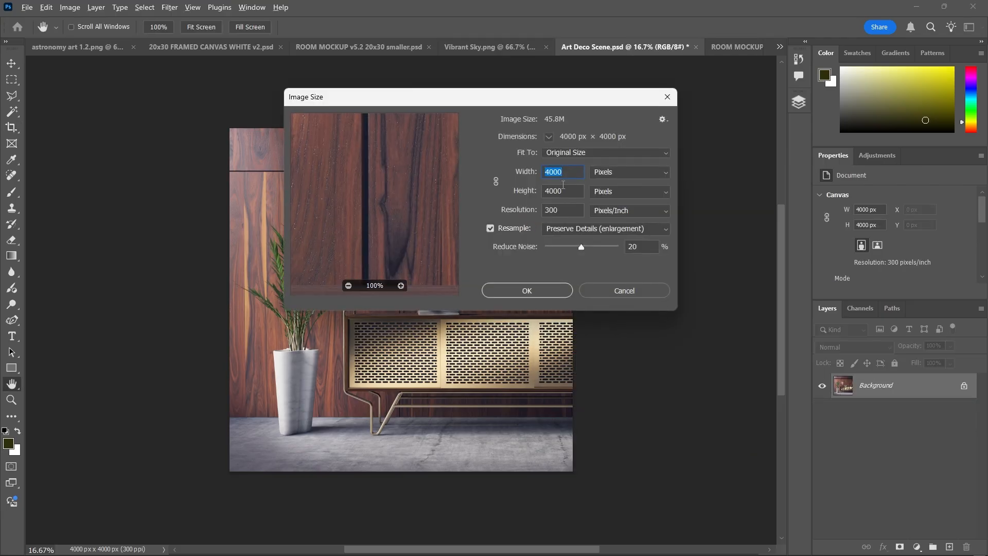
{"action": "key", "text": "Escape"}
{"action": "key", "text": "c"}
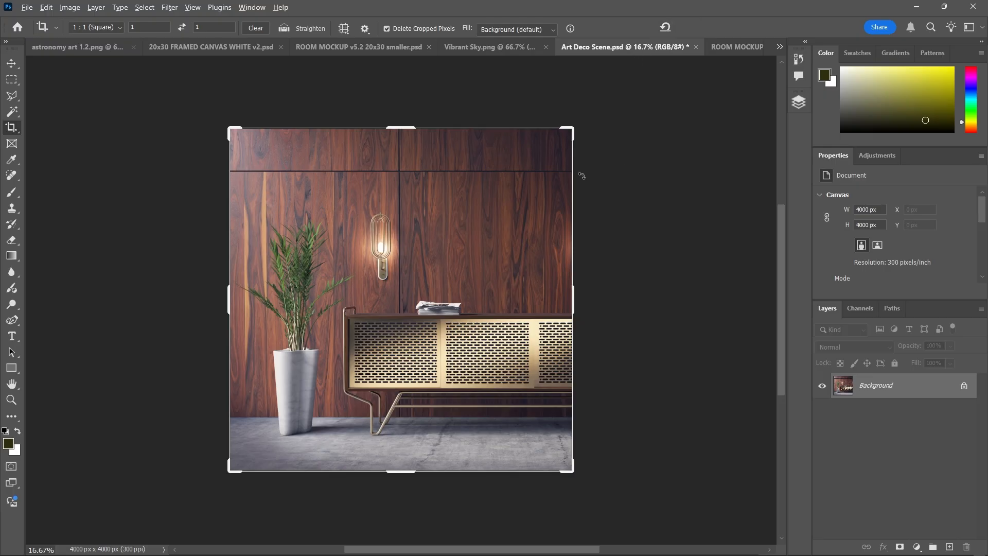
{"action": "key", "text": "ctrl"}
{"action": "key", "text": "ctrl+alt+i"}
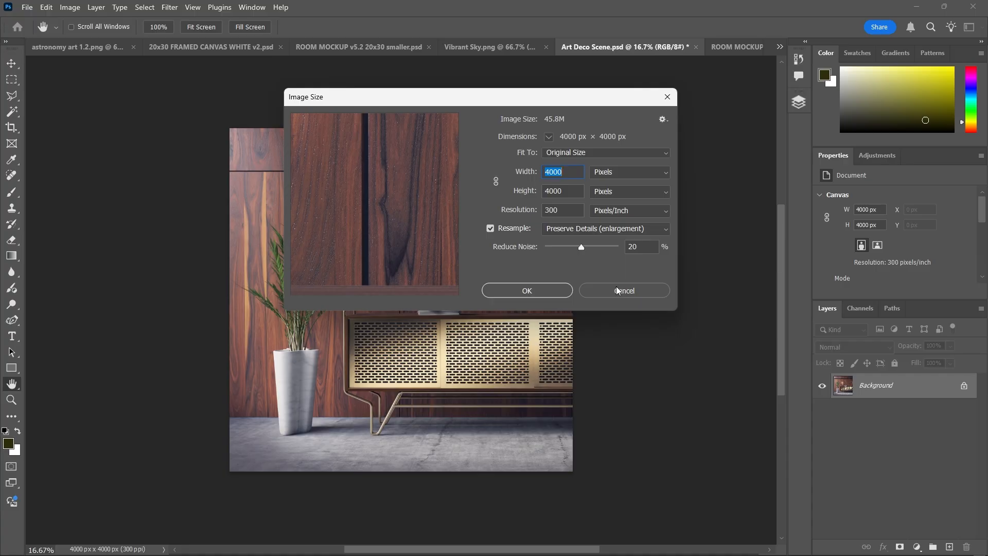
{"action": "type", "text": "1000"}
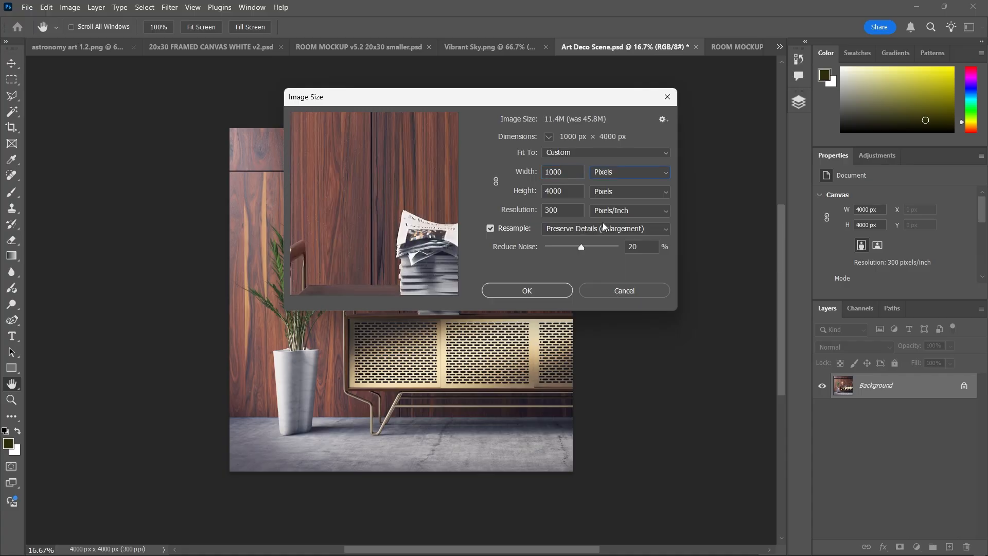
{"action": "key", "text": "Tab"}
{"action": "type", "text": "1000"}
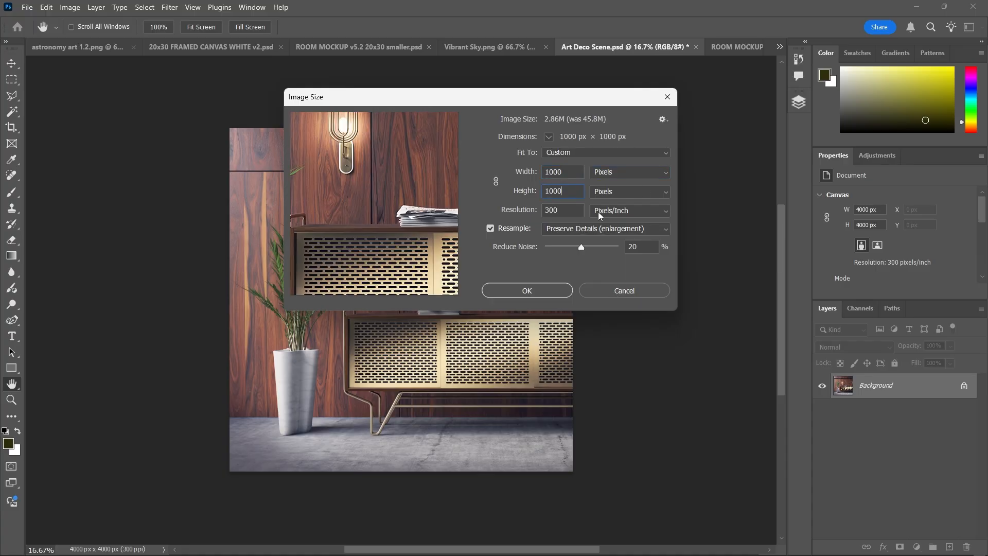
{"action": "left_click", "coordinate": [522, 292]}
{"action": "key", "text": "ctrl+0"}
{"action": "key", "text": "ctrl+alt+i"}
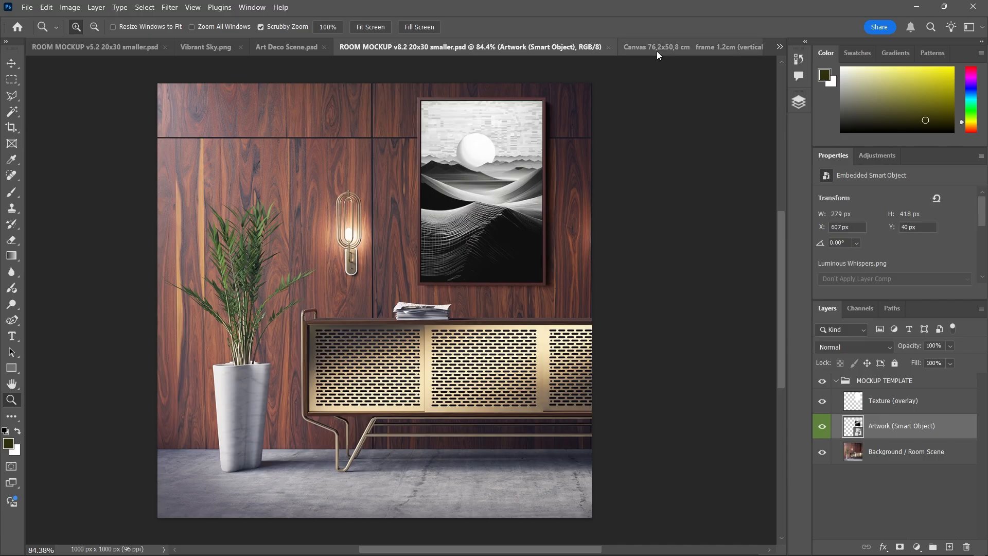
Check the canvas frame mockup's 6000 px image size without changing it
{"action": "left_click", "coordinate": [688, 48]}
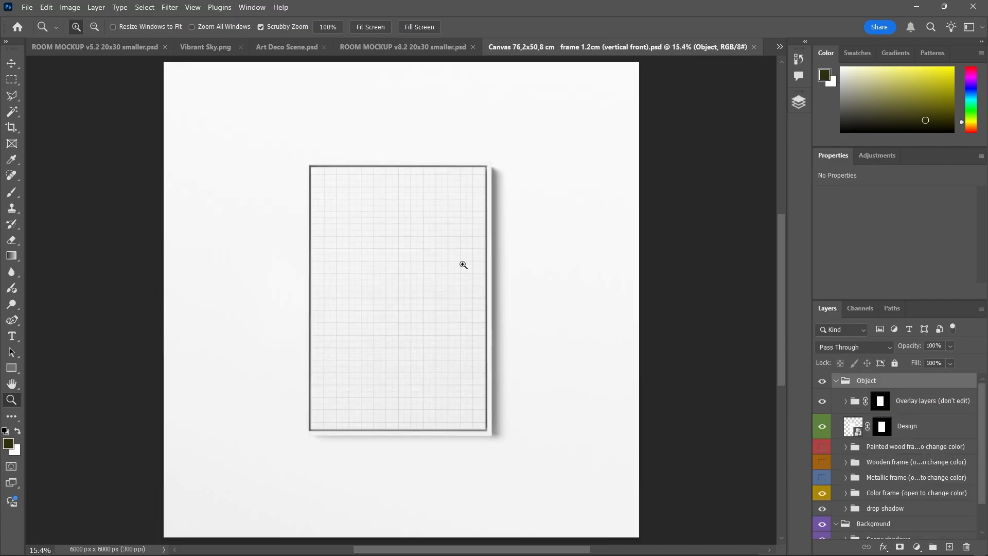
{"action": "key", "text": "ctrl+alt+i"}
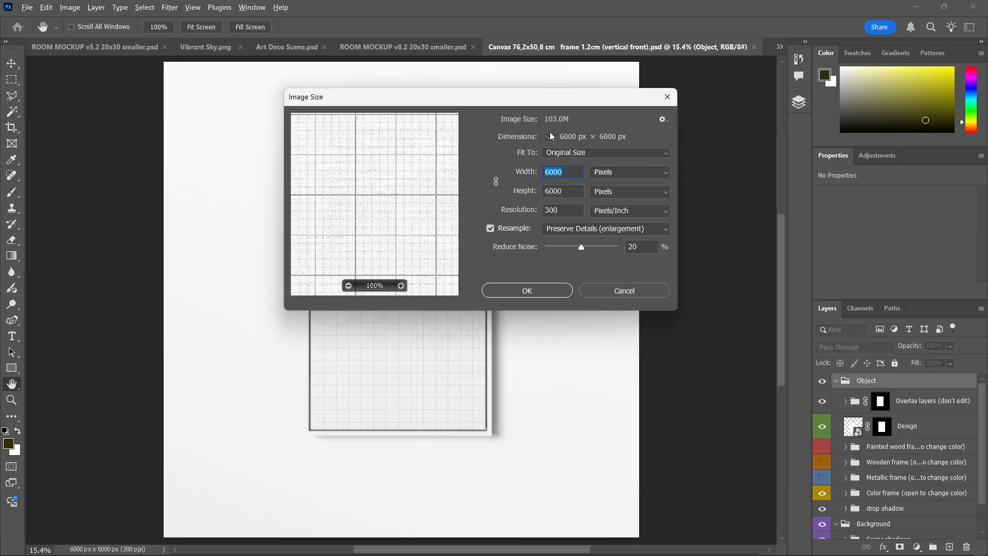
{"action": "key", "text": "z"}
{"action": "left_click", "coordinate": [667, 97]}
{"action": "scroll", "coordinate": [898, 488], "scroll_direction": "down", "scroll_amount": 2}
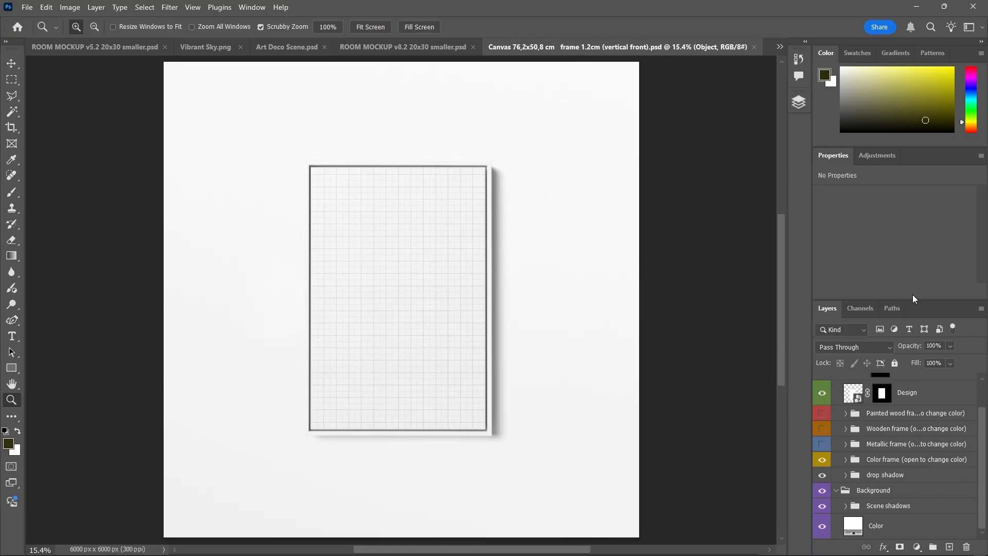
{"action": "scroll", "coordinate": [831, 446], "scroll_direction": "up", "scroll_amount": 2}
Select the mockup's collapsed Object group containing the Design layer, then return to Art Deco Scene
{"action": "left_click", "coordinate": [900, 426]}
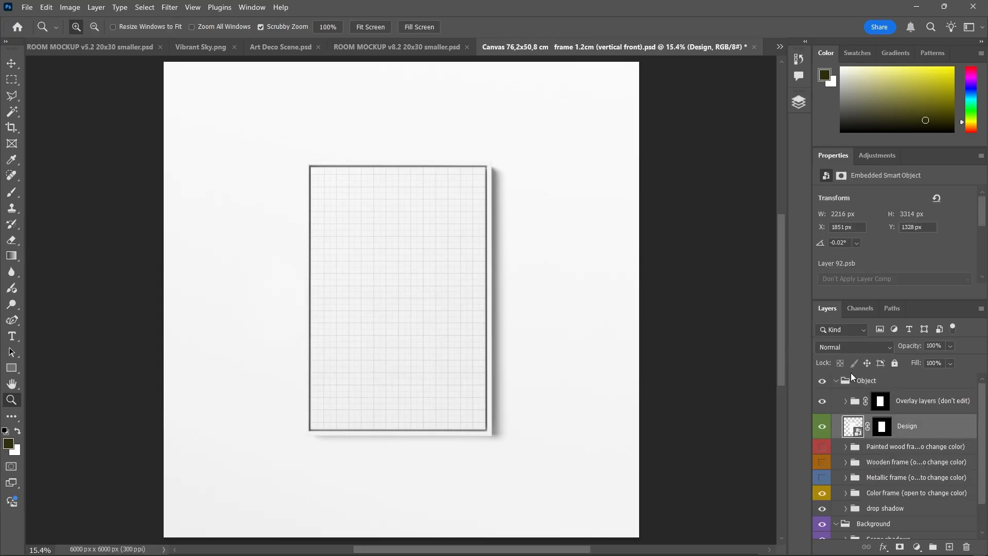
{"action": "left_click", "coordinate": [837, 381]}
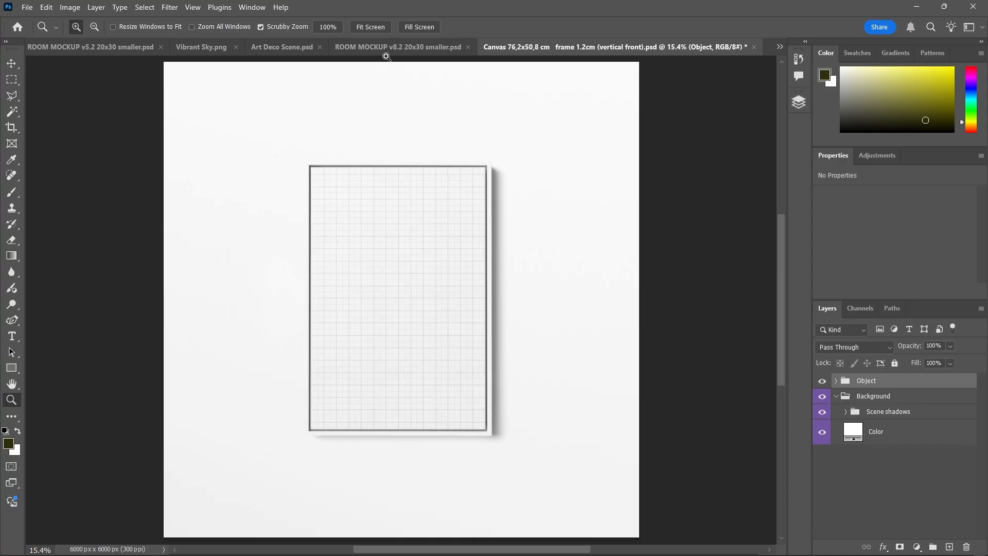
{"action": "left_click", "coordinate": [281, 47]}
Paste the Object group into the scene and scale it down to 20%
{"action": "key", "text": "ctrl+v"}
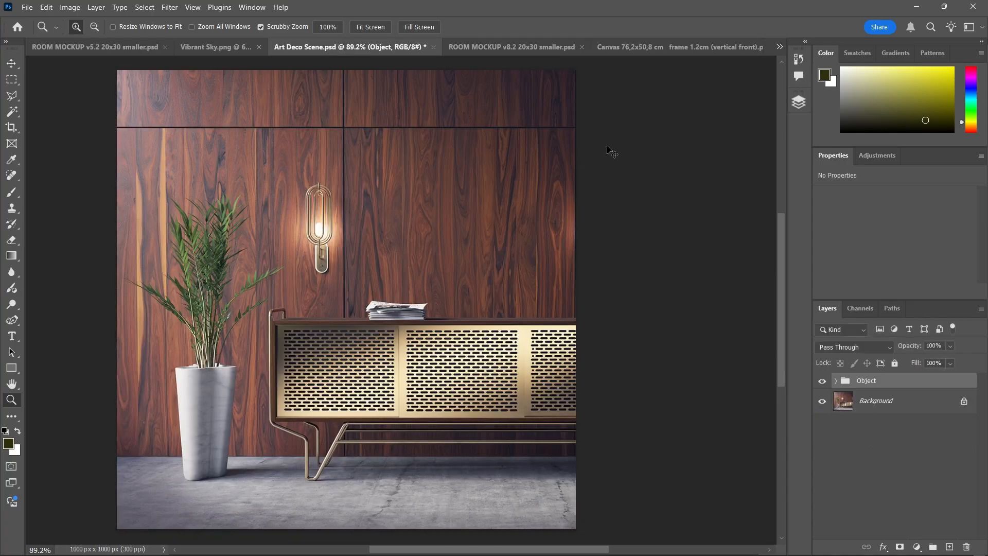
{"action": "key", "text": "ctrl+t"}
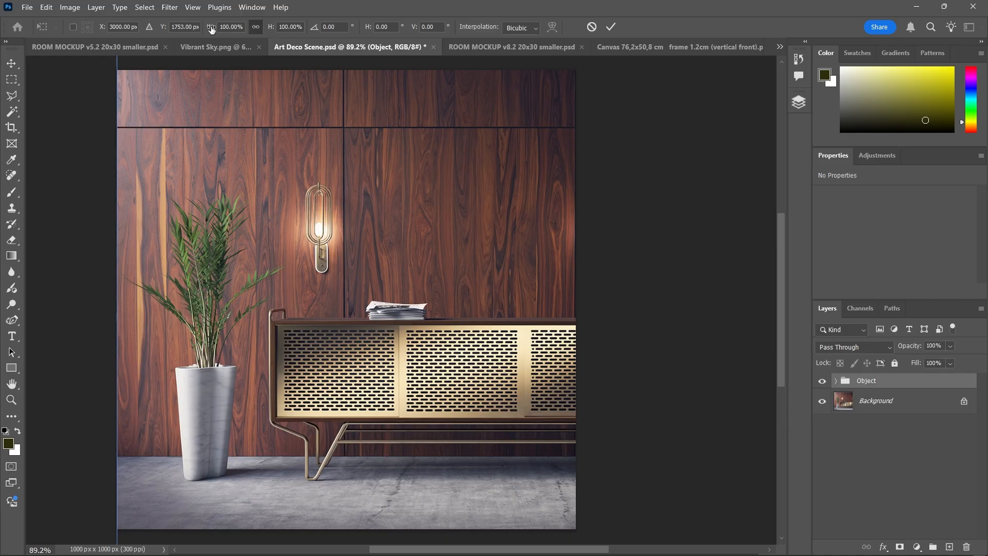
{"action": "left_click_drag", "start_coordinate": [211, 29], "coordinate": [199, 29]}
{"action": "left_click_drag", "start_coordinate": [466, 241], "coordinate": [464, 239]}
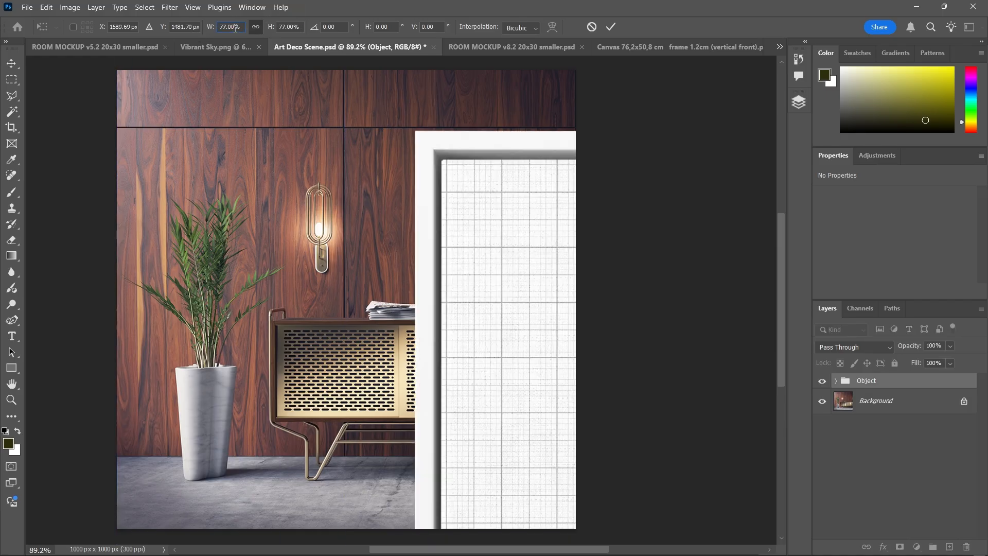
{"action": "type", "text": "50"}
{"action": "key", "text": "Return"}
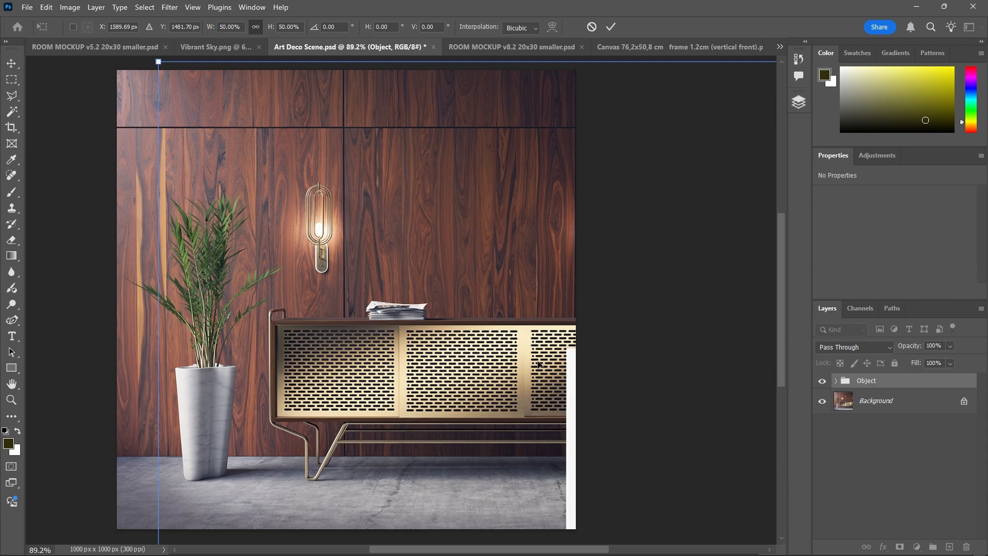
{"action": "left_click_drag", "start_coordinate": [537, 365], "coordinate": [288, 122]}
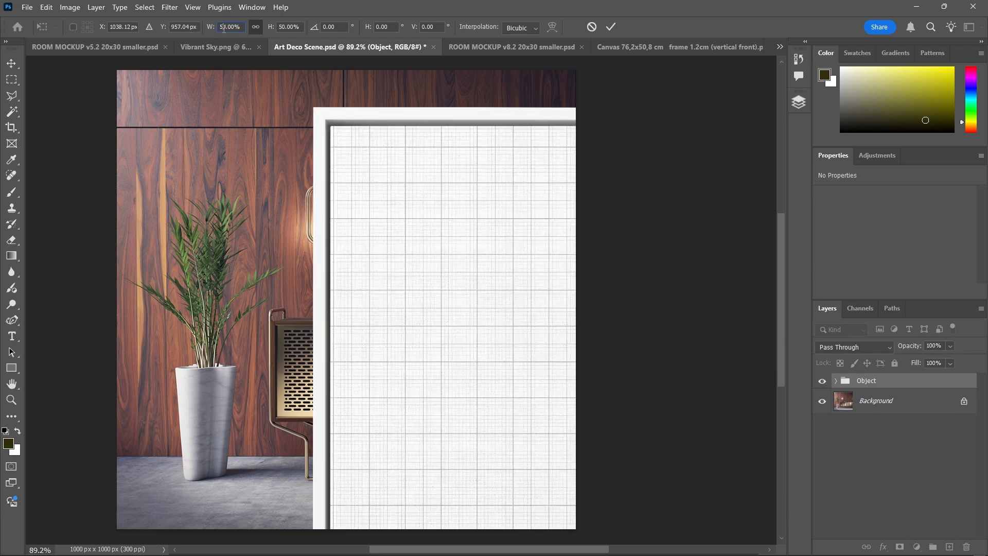
{"action": "double_click", "coordinate": [224, 28]}
{"action": "type", "text": "20"}
{"action": "key", "text": "Return"}
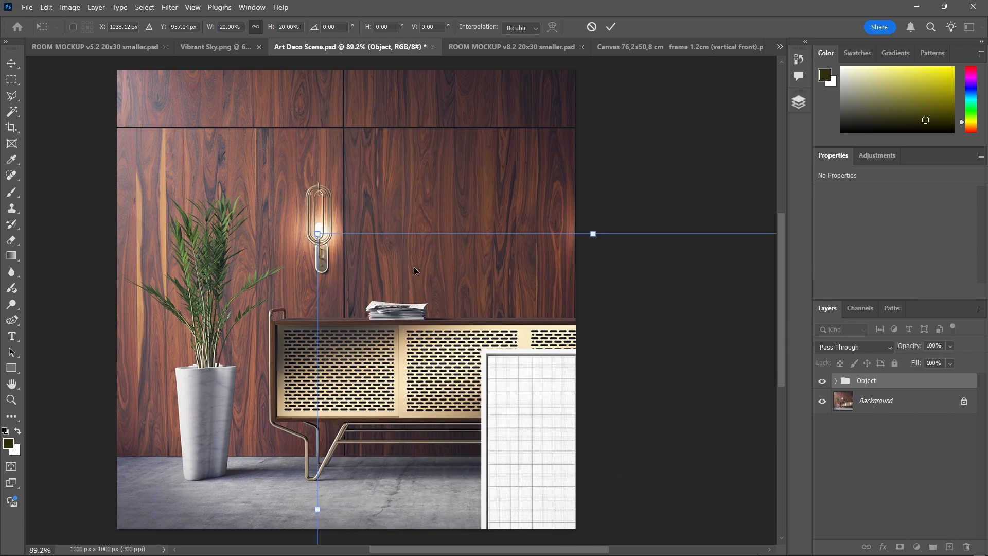
Scale the frame to 12% and place it on the wall above the sideboard
{"action": "left_click_drag", "start_coordinate": [414, 268], "coordinate": [270, 60]}
{"action": "double_click", "coordinate": [233, 27]}
{"action": "type", "text": "15"}
{"action": "key", "text": "Return"}
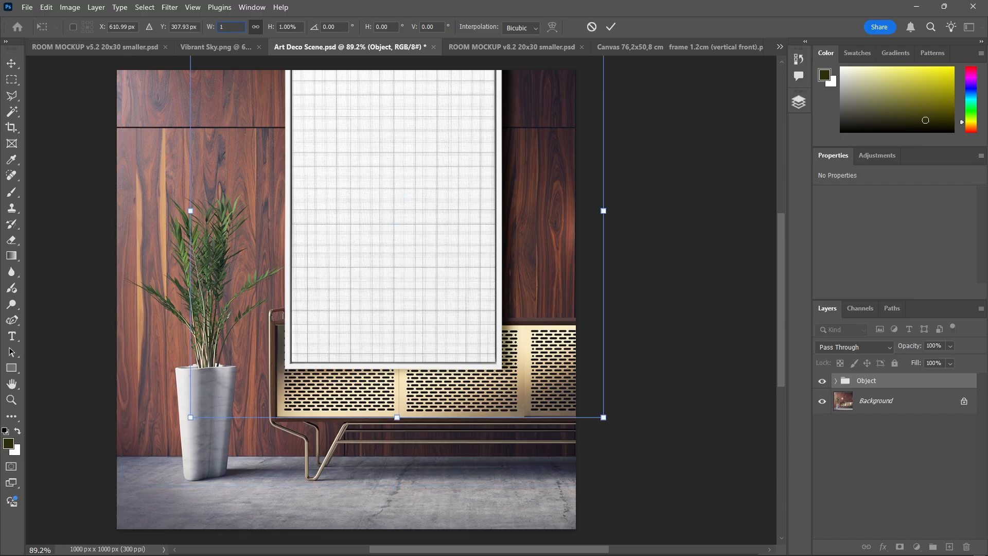
{"action": "left_click_drag", "start_coordinate": [435, 139], "coordinate": [501, 126]}
{"action": "double_click", "coordinate": [229, 28]}
{"action": "type", "text": "10"}
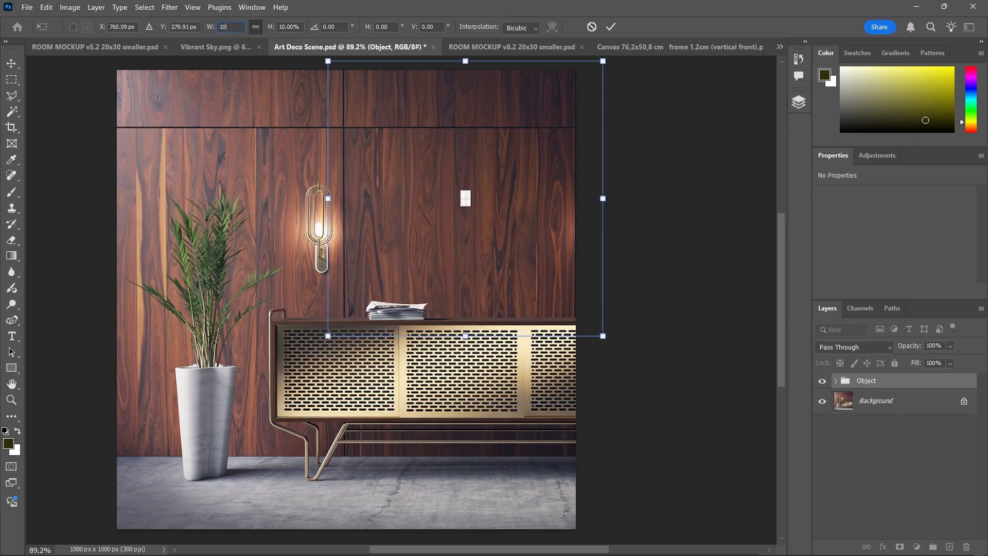
{"action": "key", "text": "BackSpace"}
{"action": "type", "text": "2"}
{"action": "key", "text": "Return"}
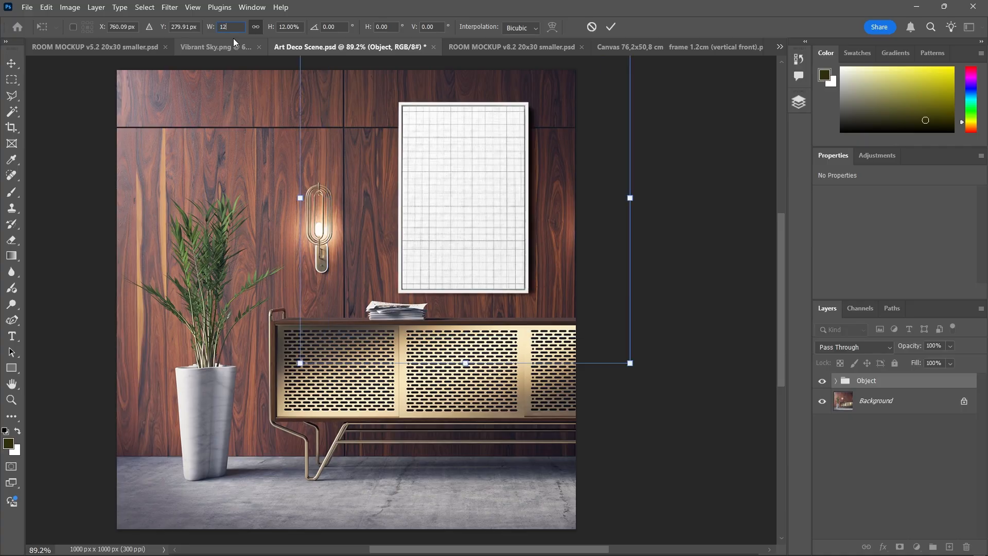
{"action": "left_click_drag", "start_coordinate": [454, 164], "coordinate": [440, 146]}
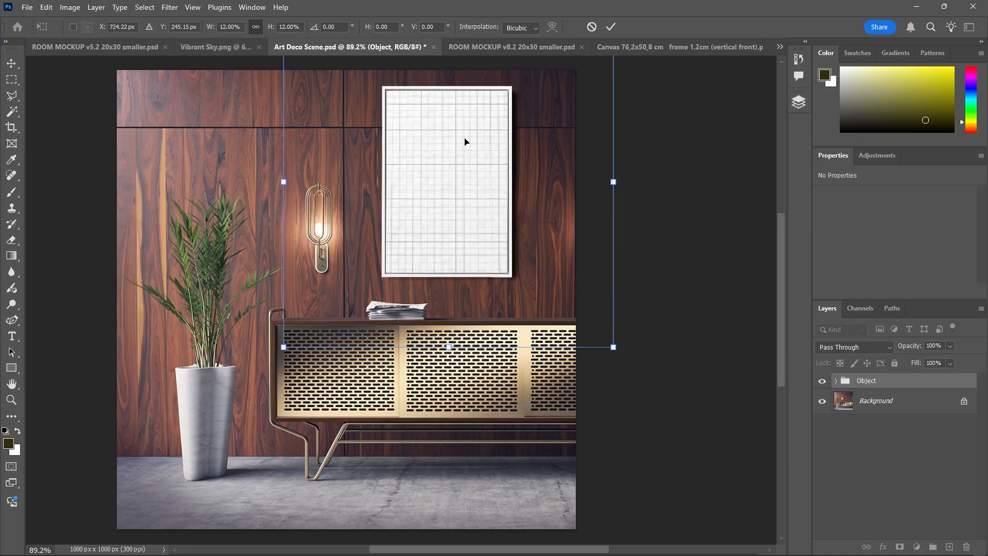
{"action": "key", "text": "Return"}
{"action": "left_click", "coordinate": [450, 110]}
{"action": "key", "text": "z"}
{"action": "scroll", "coordinate": [618, 243], "scroll_direction": "down", "scroll_amount": 3}
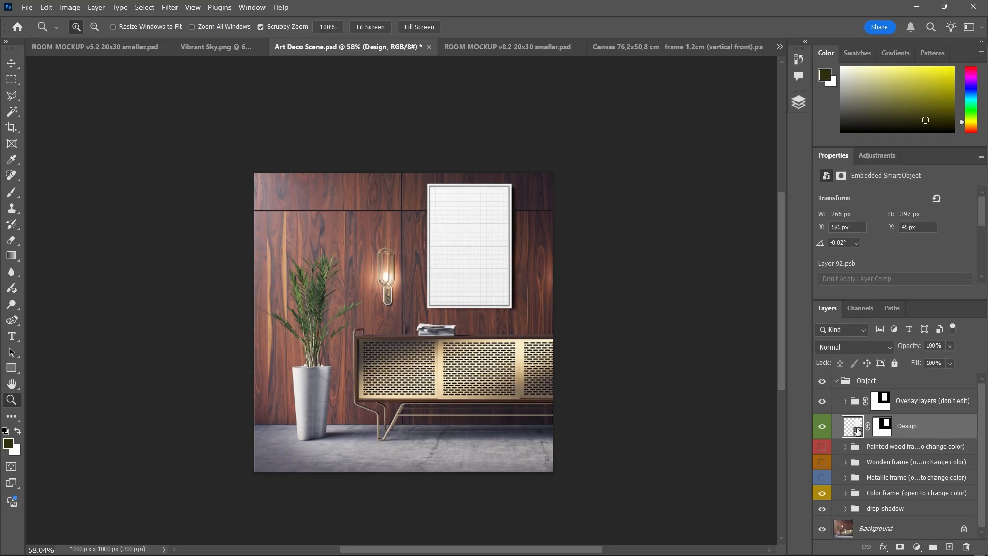
Replace the Design layer's contents with abstract-art-1.32 and disable its layer mask
{"action": "right_click", "coordinate": [921, 428]}
{"action": "left_click", "coordinate": [866, 312]}
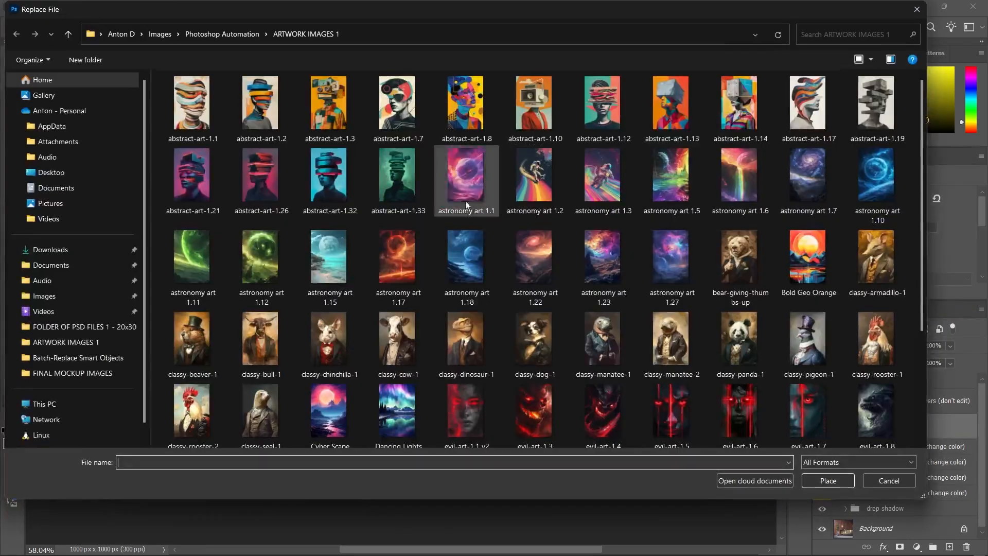
{"action": "double_click", "coordinate": [329, 181]}
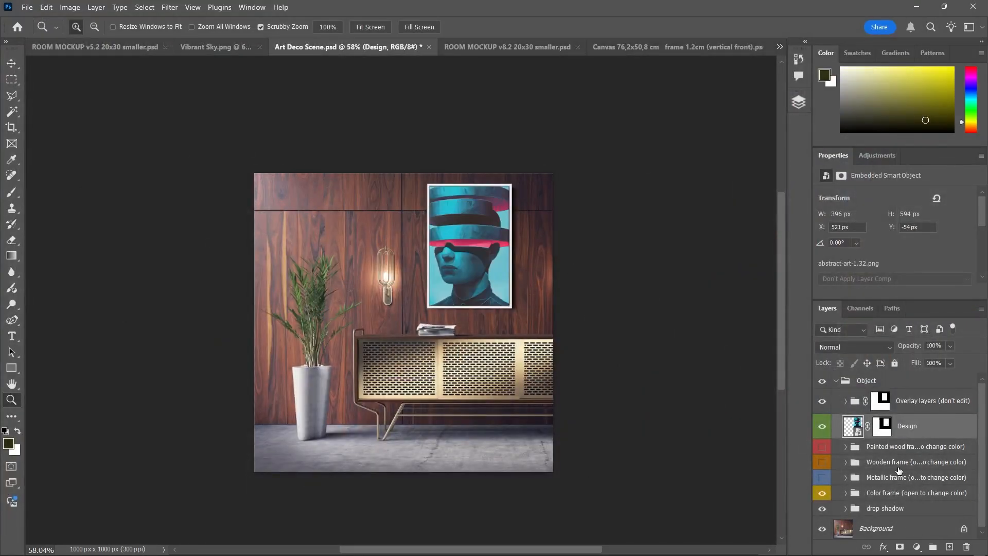
{"action": "right_click", "coordinate": [883, 426]}
{"action": "left_click", "coordinate": [909, 429]}
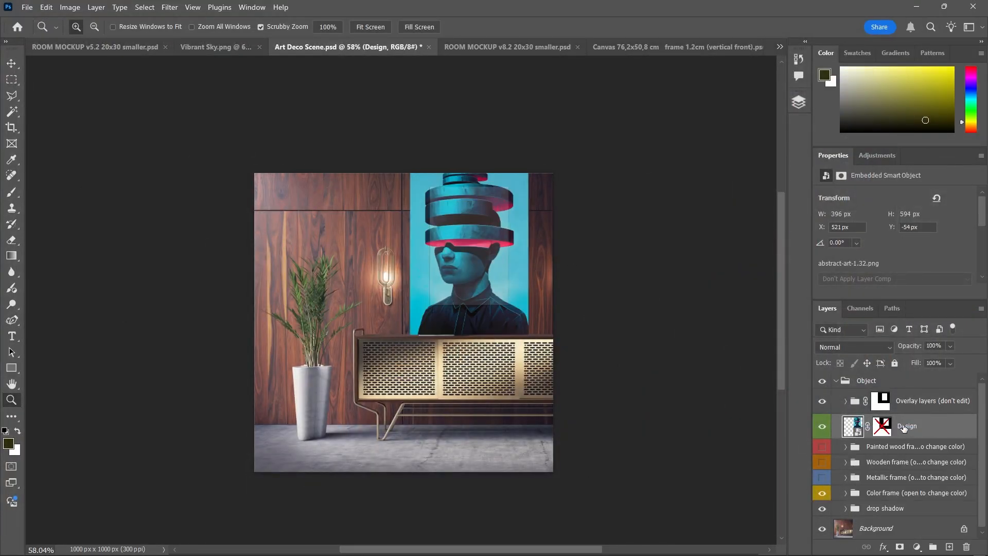
Scale the artwork to 67% so it fits inside the frame
{"action": "key", "text": "ctrl+t"}
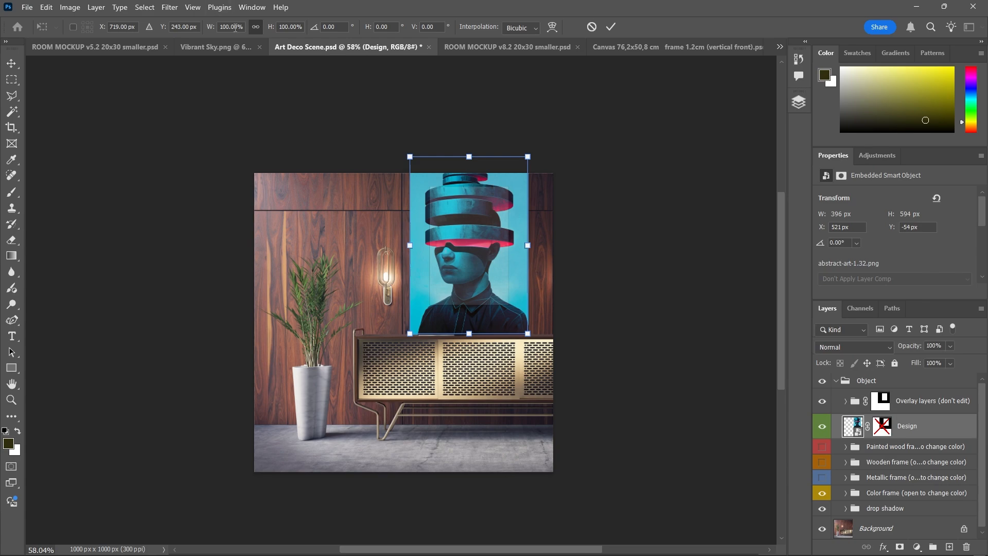
{"action": "type", "text": "65"}
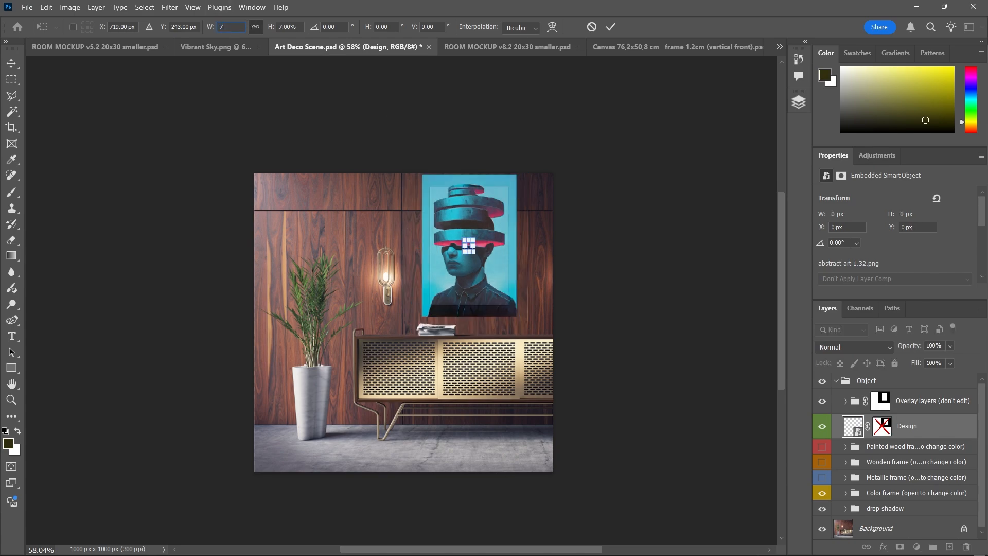
{"action": "scroll", "coordinate": [468, 245], "scroll_direction": "up", "scroll_amount": 5}
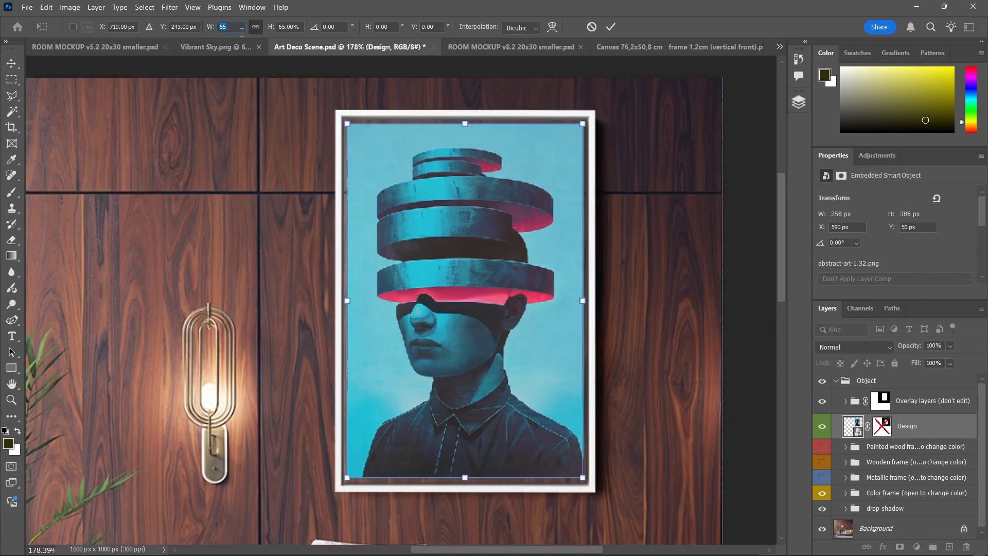
{"action": "type", "text": "67."}
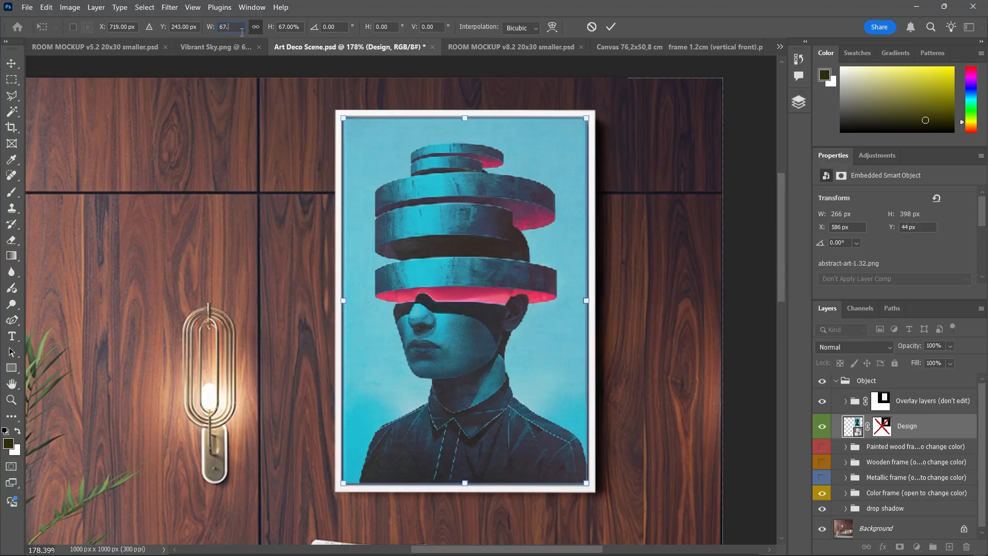
{"action": "left_click", "coordinate": [611, 27]}
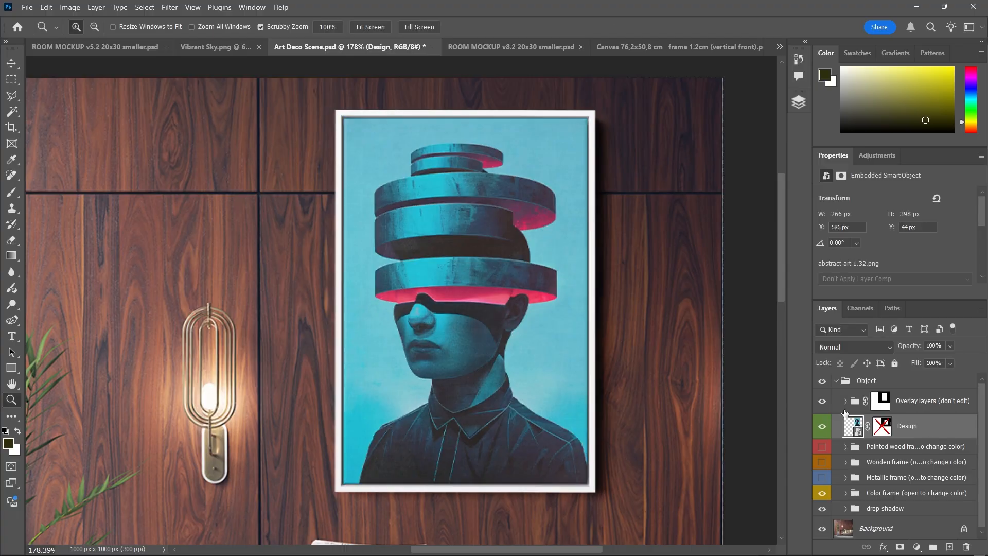
{"action": "scroll", "coordinate": [589, 279], "scroll_direction": "down", "scroll_amount": 2}
{"action": "right_click", "coordinate": [914, 424]}
Replace the Design layer's contents with astronomy art 1.2
{"action": "left_click", "coordinate": [906, 310]}
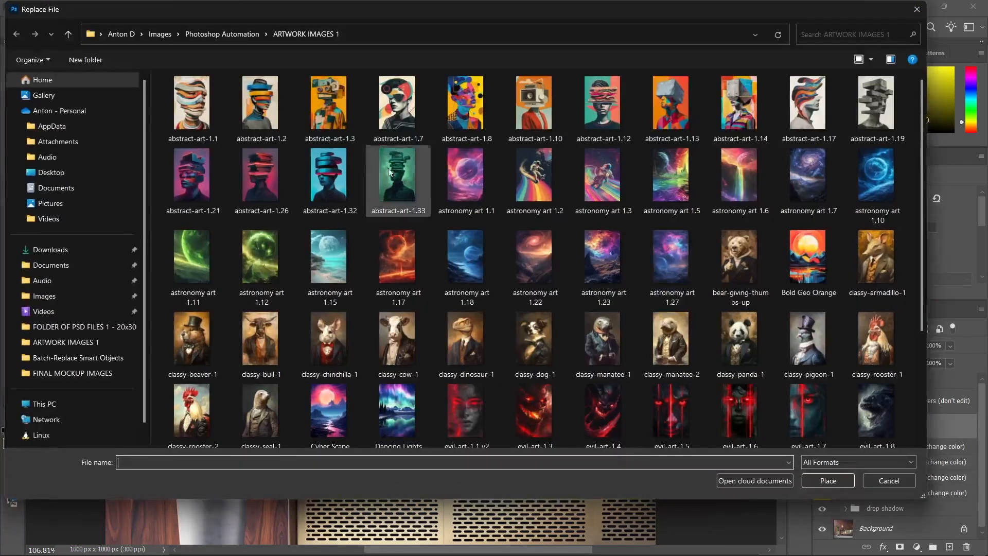
{"action": "double_click", "coordinate": [535, 181]}
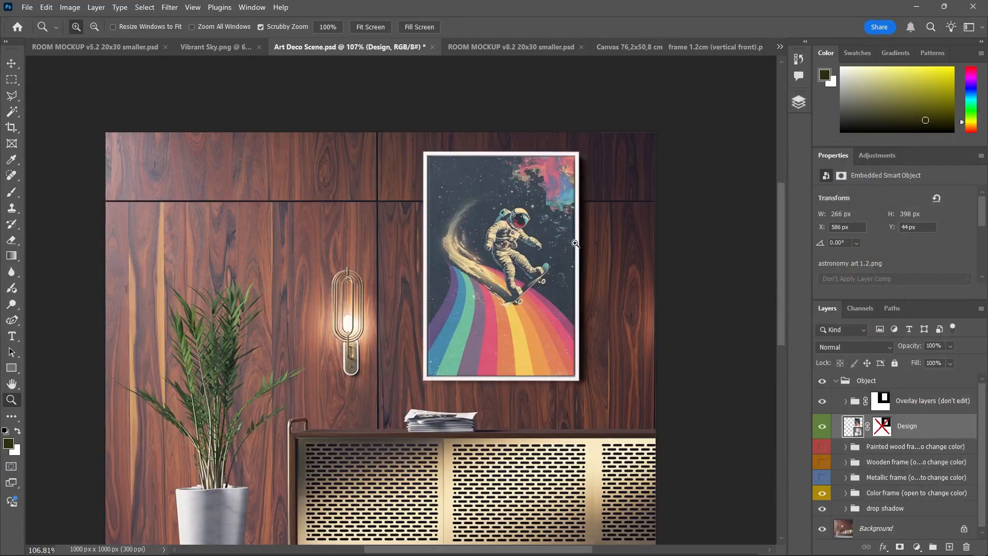
{"action": "scroll", "coordinate": [593, 171], "scroll_direction": "down", "scroll_amount": 2}
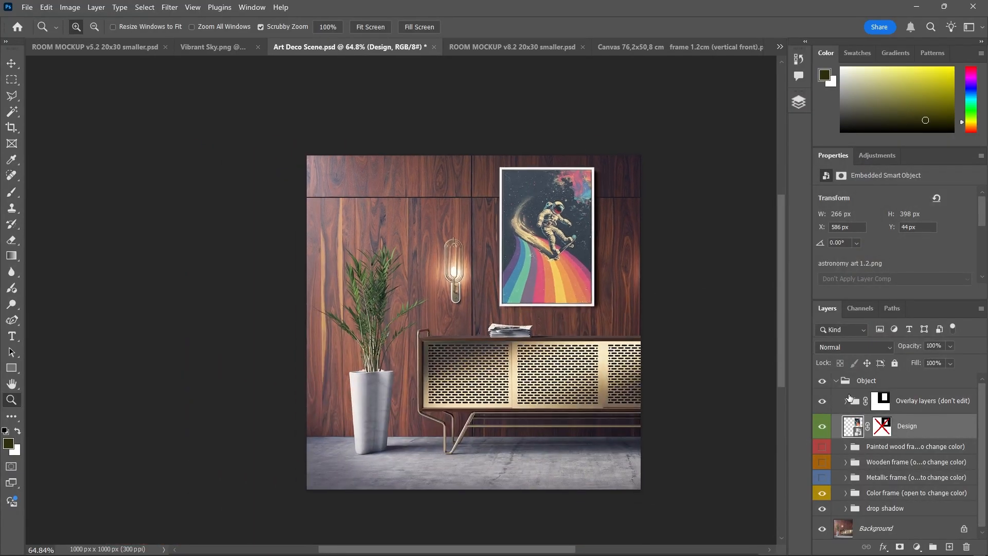
Compare the framed poster with the Overlay layers group hidden and shown
{"action": "left_click", "coordinate": [880, 403]}
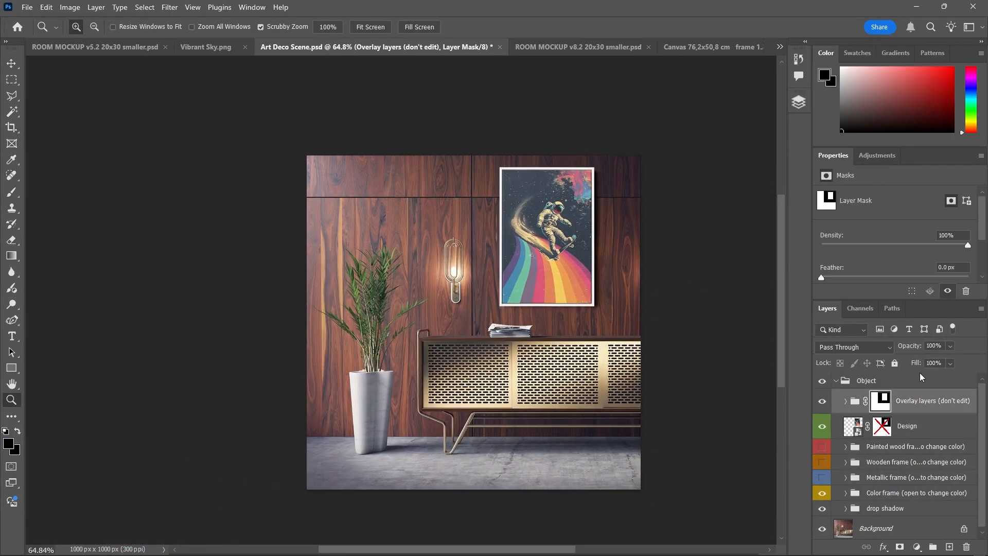
{"action": "left_click", "coordinate": [822, 405]}
{"action": "left_click", "coordinate": [822, 405]}
{"action": "left_click_drag", "start_coordinate": [547, 210], "coordinate": [588, 209]}
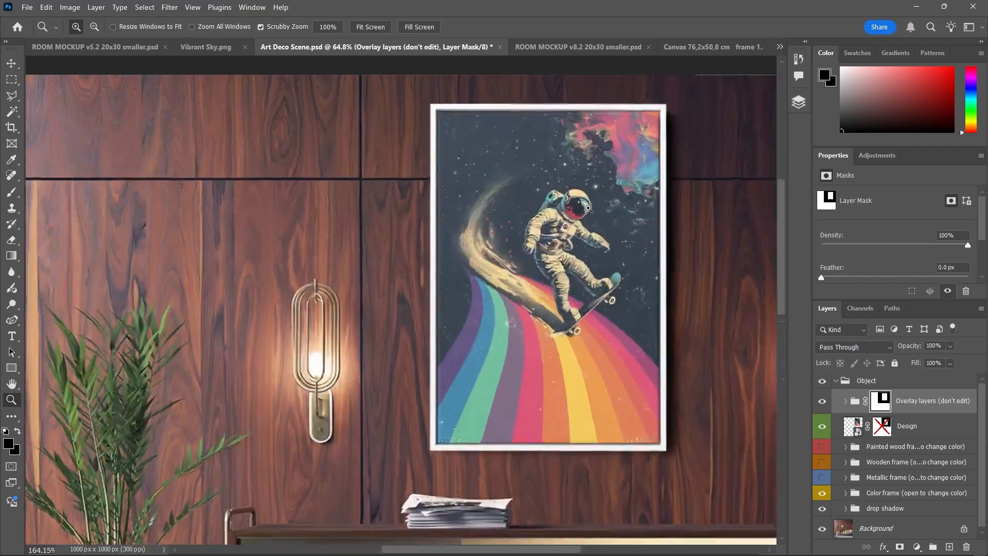
{"action": "left_click", "coordinate": [822, 402]}
{"action": "left_click", "coordinate": [822, 402]}
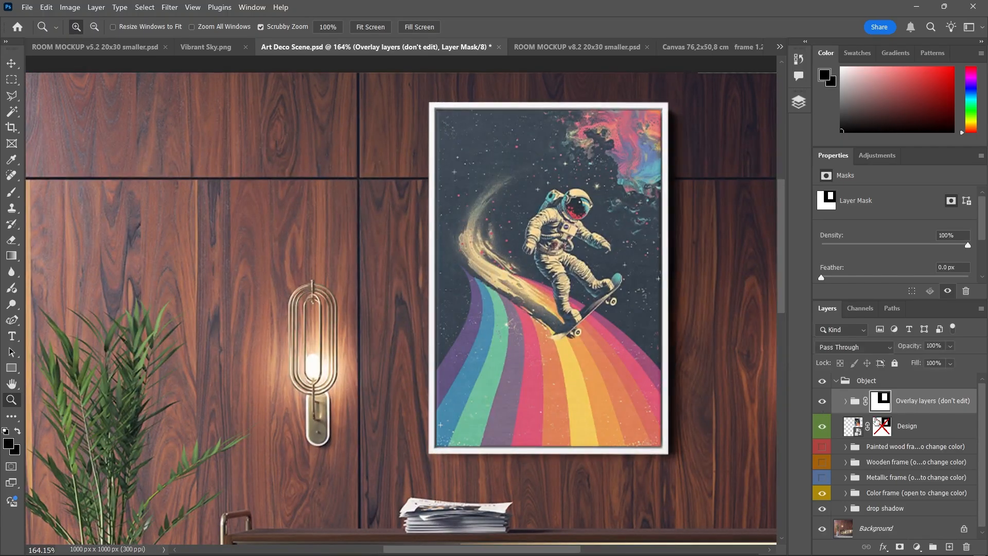
{"action": "left_click", "coordinate": [845, 401]}
{"action": "left_click", "coordinate": [845, 401]}
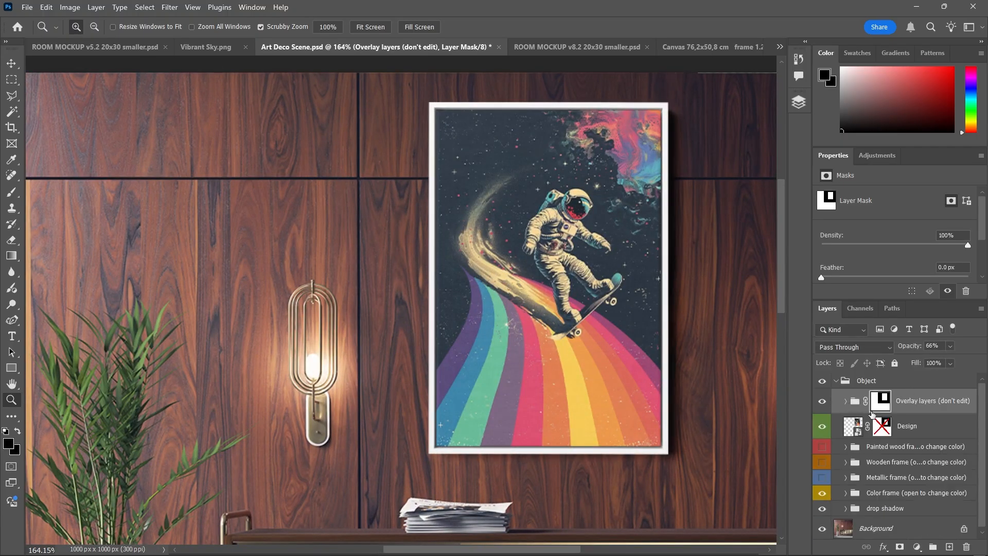
{"action": "left_click_drag", "start_coordinate": [638, 226], "coordinate": [604, 227]}
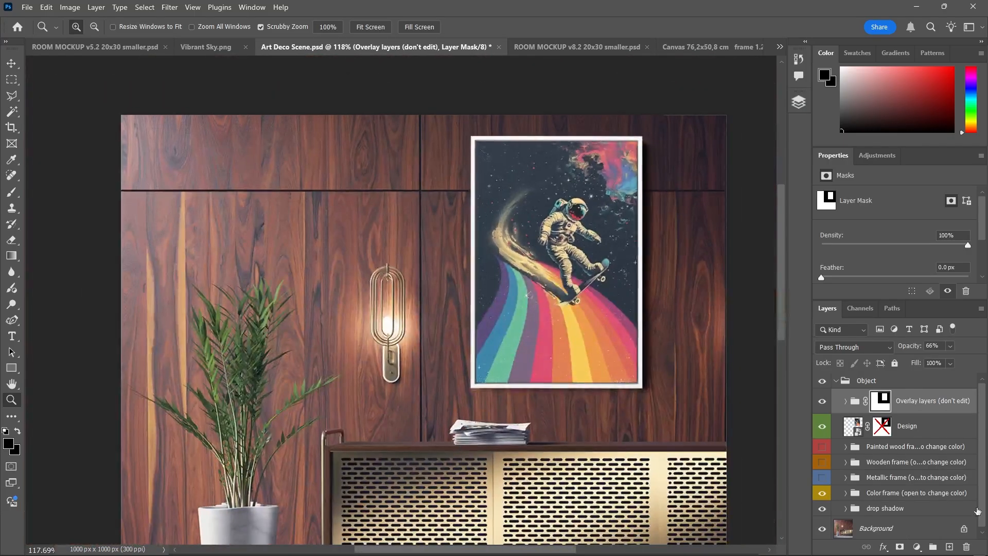
{"action": "left_click", "coordinate": [938, 446]}
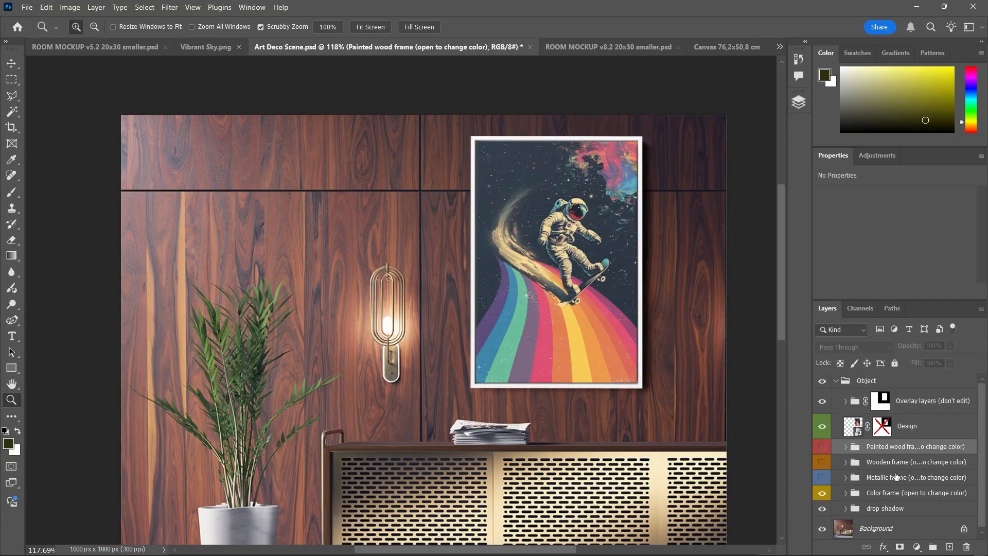
Change the Color frame fill to dark brown 463231
{"action": "left_click", "coordinate": [847, 447]}
{"action": "left_click", "coordinate": [847, 447]}
{"action": "left_click_drag", "start_coordinate": [671, 345], "coordinate": [658, 348]}
{"action": "left_click", "coordinate": [845, 492]}
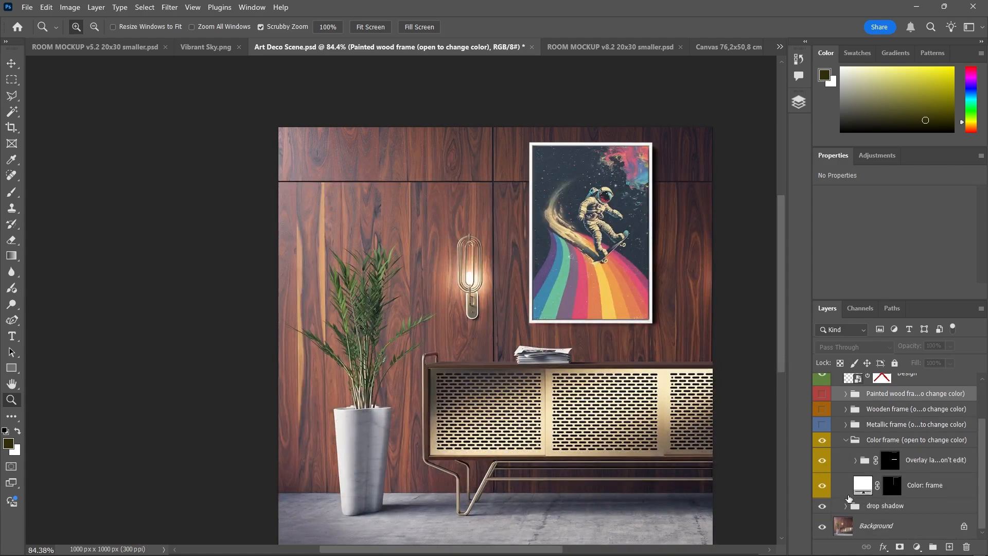
{"action": "double_click", "coordinate": [869, 492]}
{"action": "left_click_drag", "start_coordinate": [758, 241], "coordinate": [671, 242]}
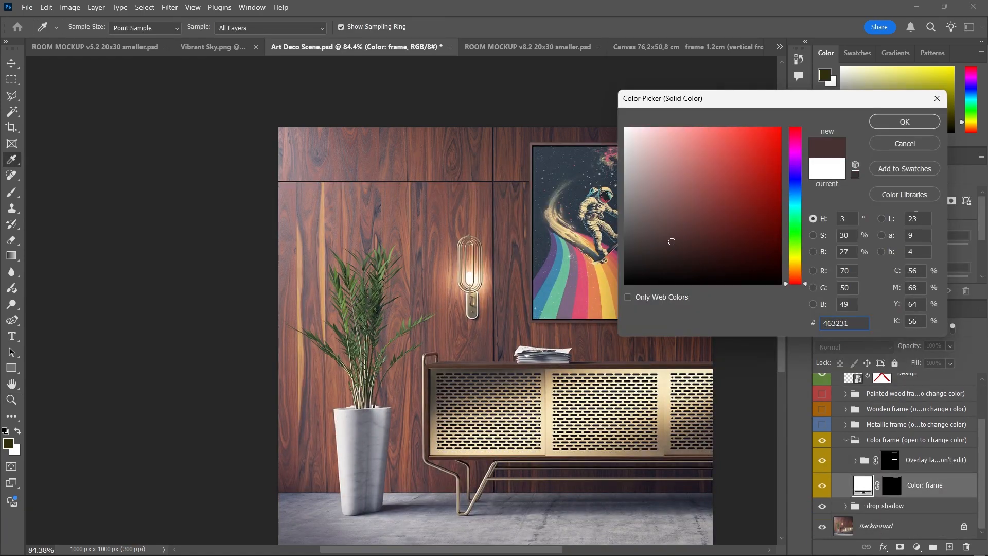
{"action": "left_click", "coordinate": [904, 122]}
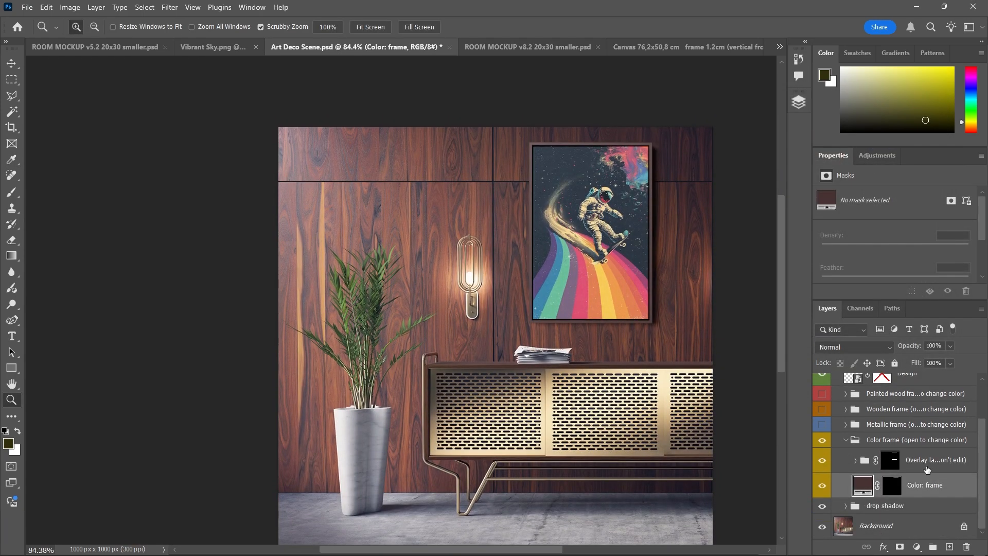
Merge the frame groups into one layer, then merge it with the Background
{"action": "right_click", "coordinate": [906, 414]}
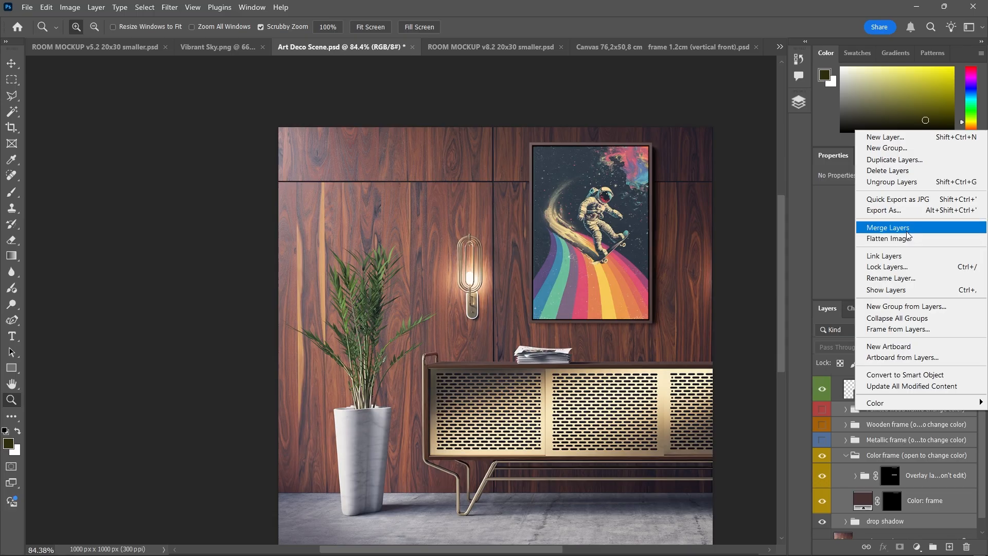
{"action": "left_click", "coordinate": [915, 227]}
{"action": "left_click", "coordinate": [888, 484], "text": "shift"}
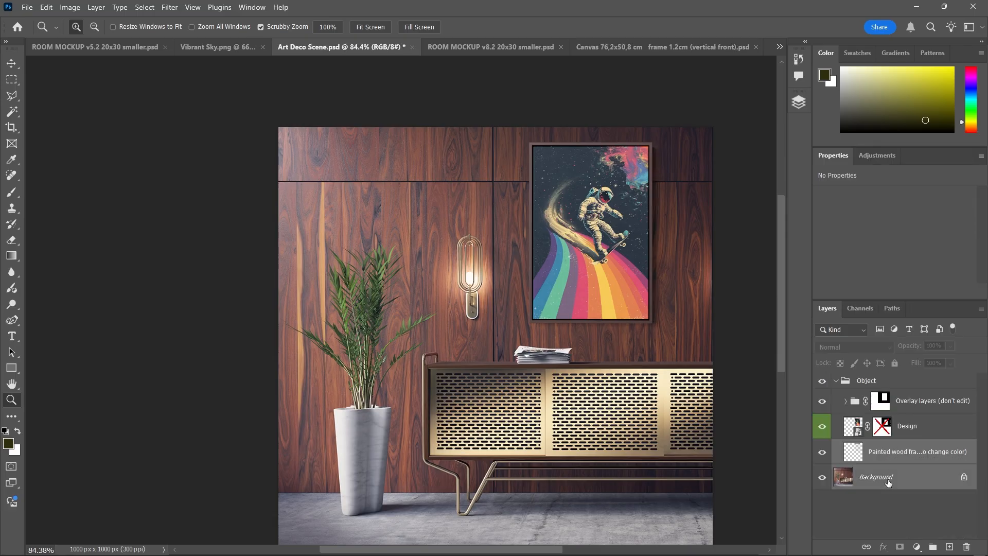
{"action": "right_click", "coordinate": [889, 481]}
{"action": "left_click", "coordinate": [901, 433]}
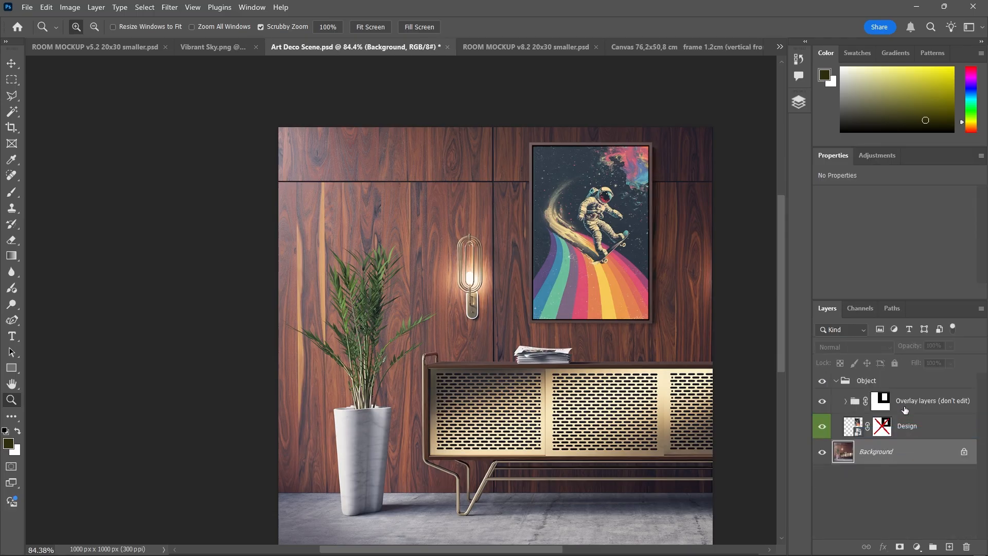
Select the Art Deco Scene's Design layer and open the Batch-Replace Smart Objects panel
{"action": "left_click", "coordinate": [524, 47]}
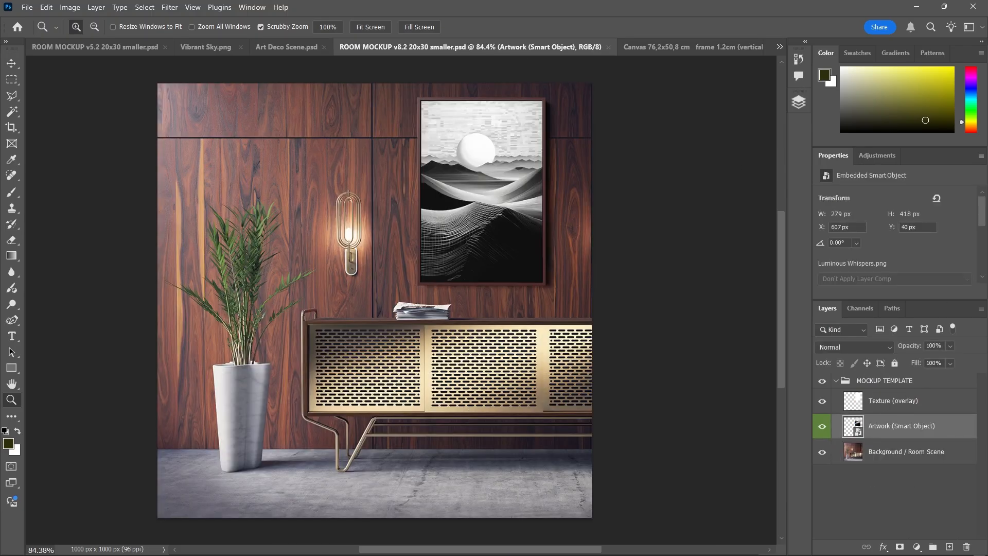
{"action": "left_click", "coordinate": [270, 47]}
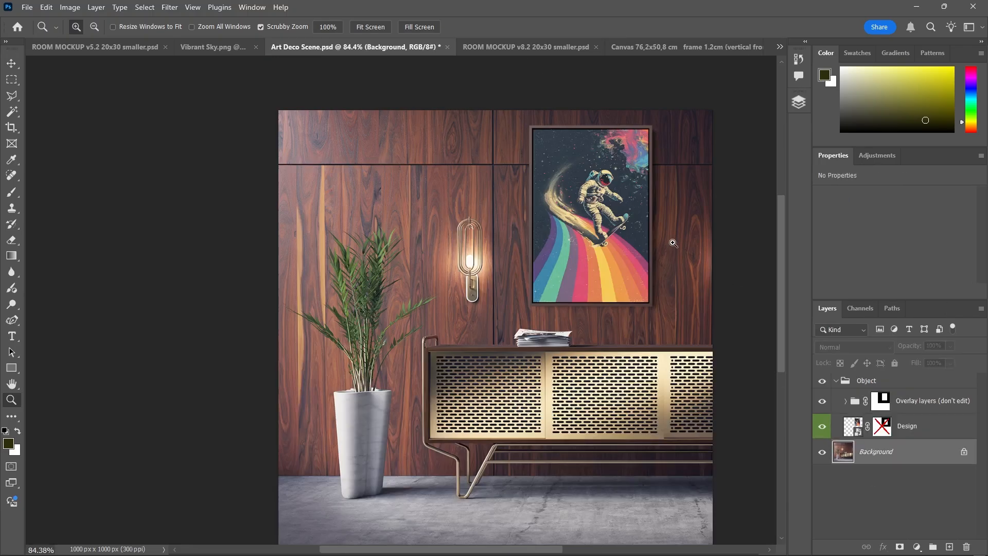
{"action": "scroll", "coordinate": [673, 242], "scroll_direction": "down", "scroll_amount": 2}
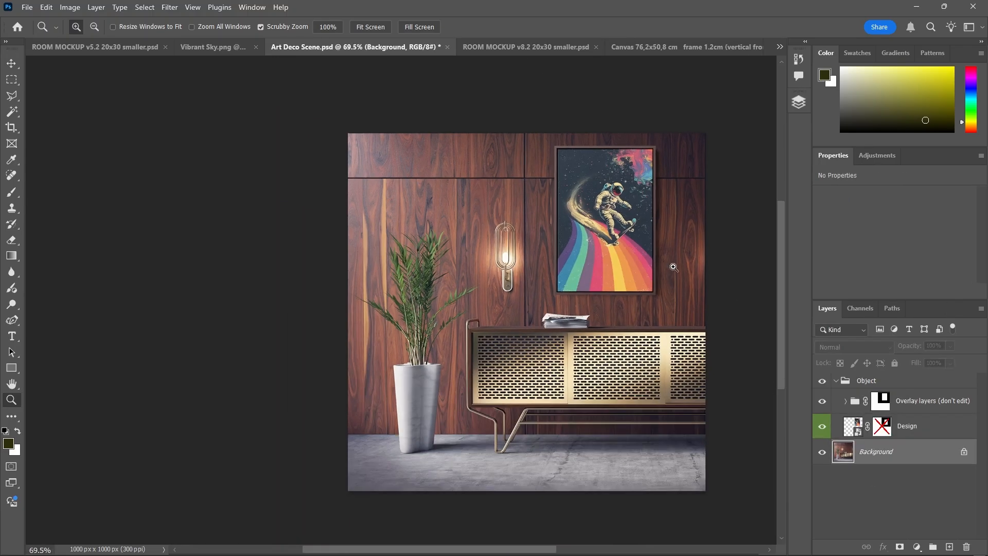
{"action": "left_click", "coordinate": [918, 436]}
{"action": "scroll", "coordinate": [608, 353], "scroll_direction": "up", "scroll_amount": 1}
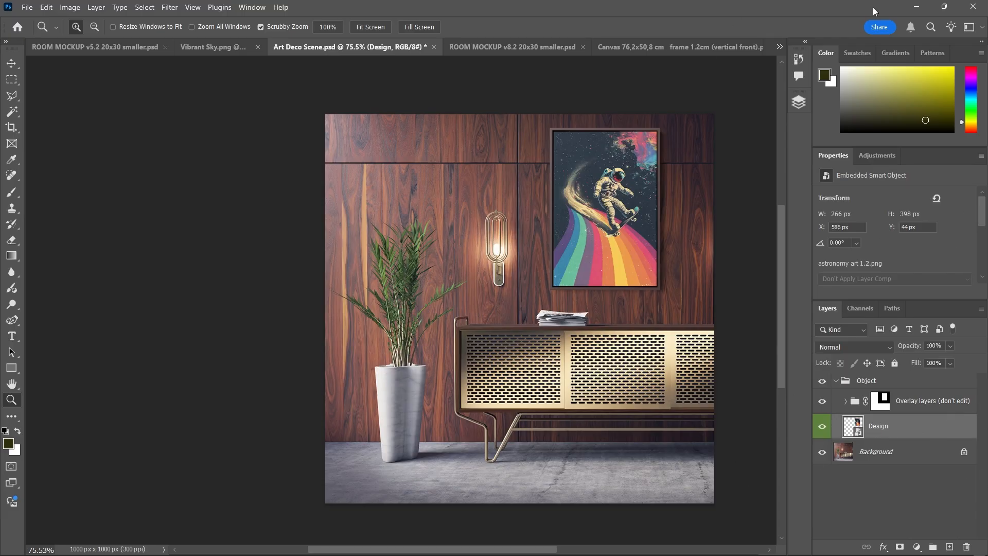
{"action": "left_click_drag", "start_coordinate": [710, 216], "coordinate": [670, 275]}
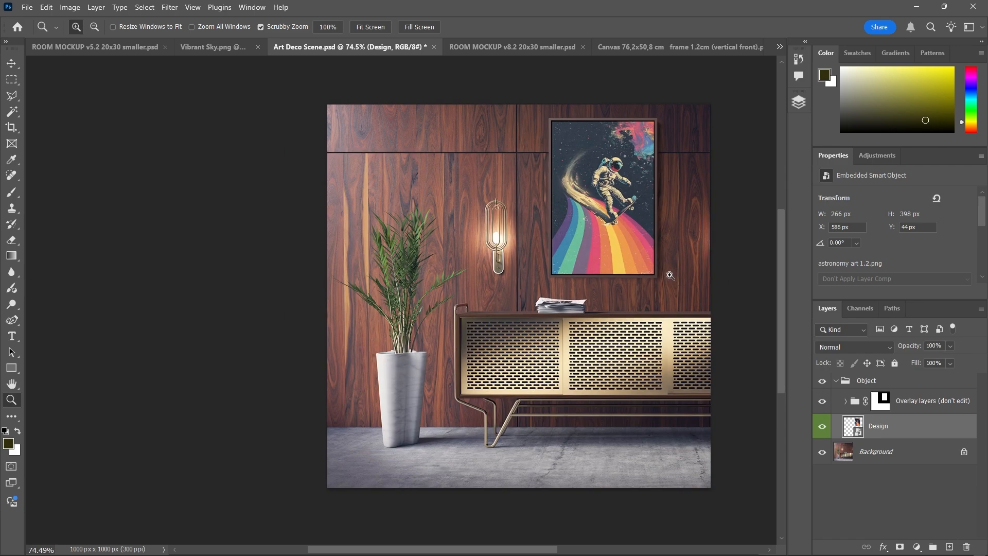
{"action": "left_click", "coordinate": [798, 102]}
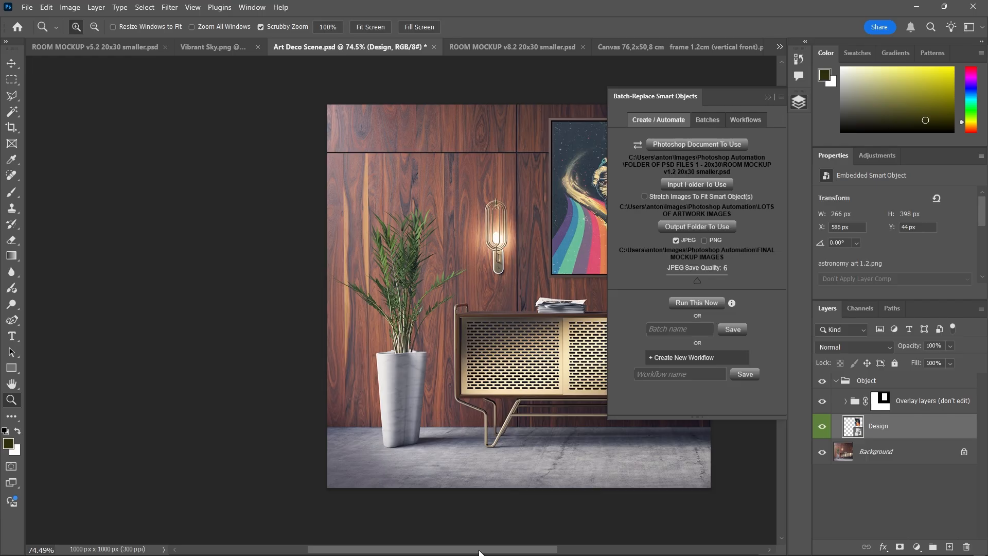
Look through the plugin's saved batches and workflows, then return to batch creation
{"action": "left_click_drag", "start_coordinate": [481, 549], "coordinate": [541, 549]}
{"action": "left_click", "coordinate": [712, 124]}
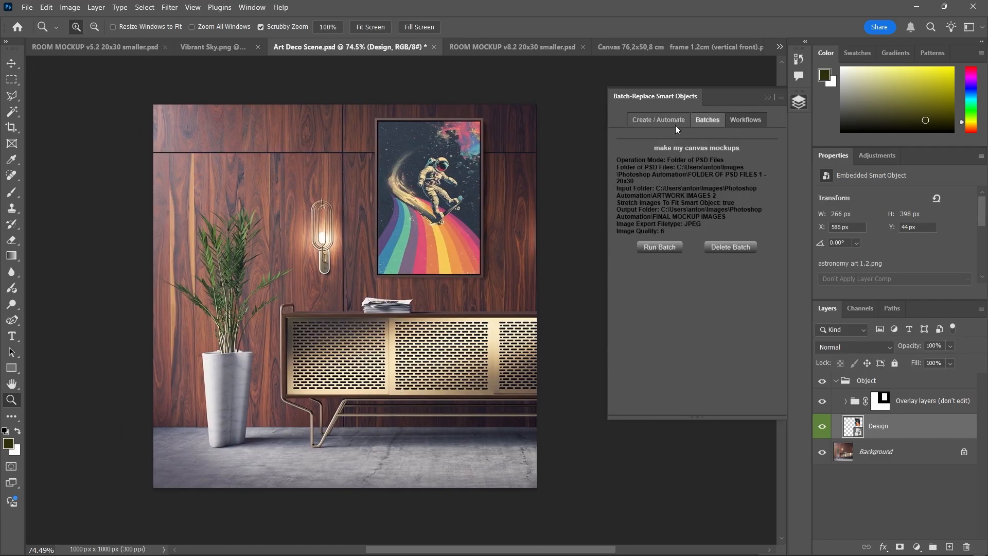
{"action": "left_click", "coordinate": [675, 125]}
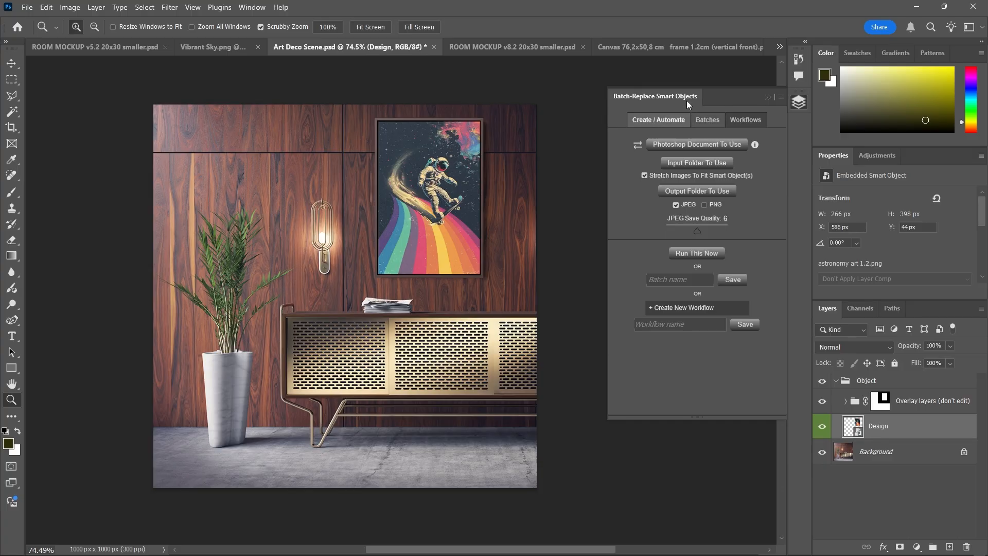
{"action": "left_click", "coordinate": [708, 125]}
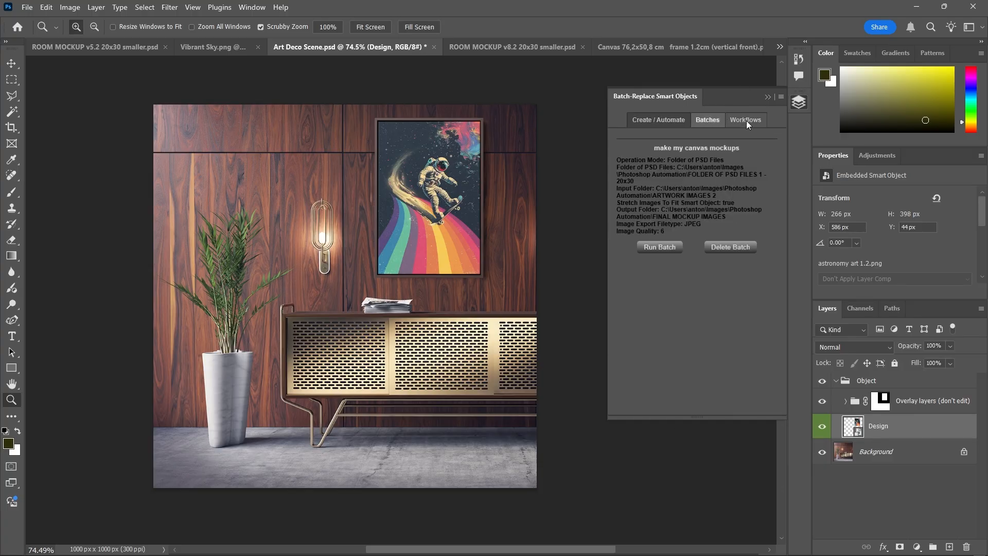
{"action": "left_click", "coordinate": [746, 120]}
{"action": "left_click", "coordinate": [707, 124]}
{"action": "left_click", "coordinate": [659, 119]}
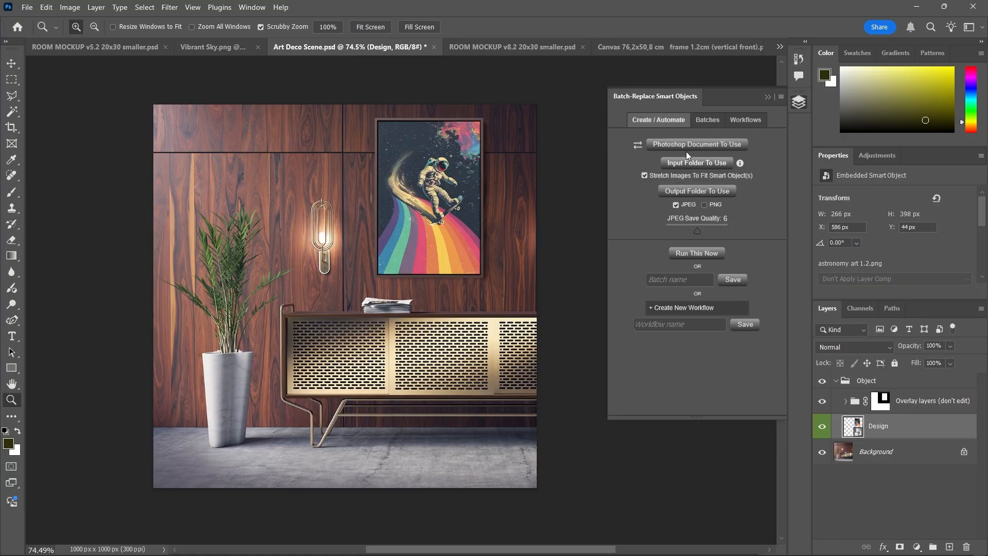
Choose Art Deco Scene from FOLDER OF PSD FILES 1 - 20x30 as the template
{"action": "left_click", "coordinate": [685, 143]}
{"action": "left_click", "coordinate": [221, 34]}
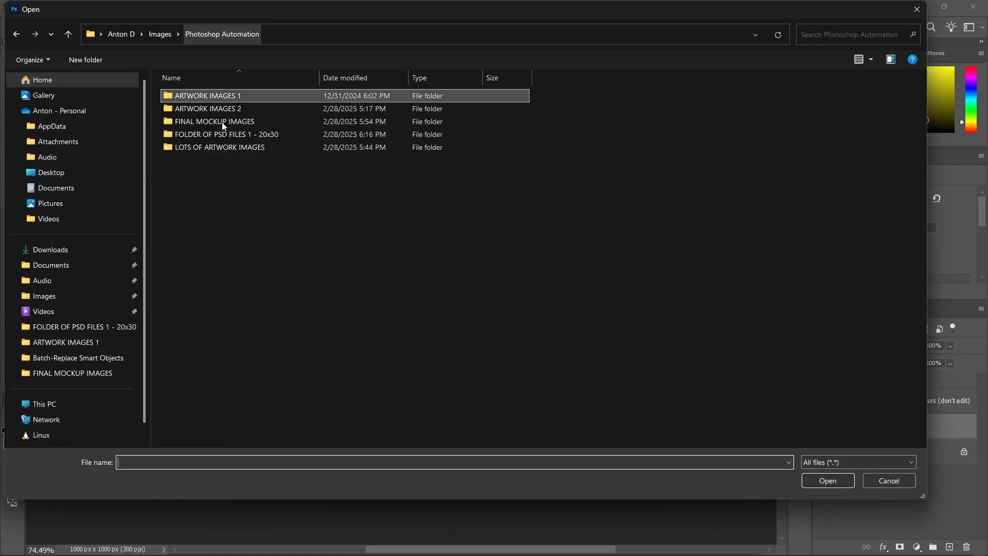
{"action": "double_click", "coordinate": [230, 135]}
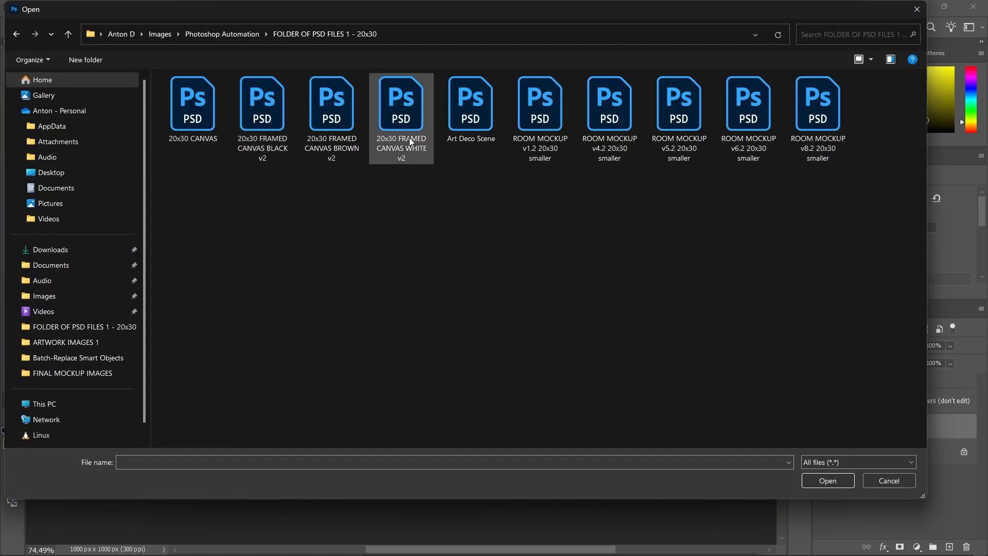
{"action": "left_click", "coordinate": [494, 131]}
{"action": "double_click", "coordinate": [495, 131]}
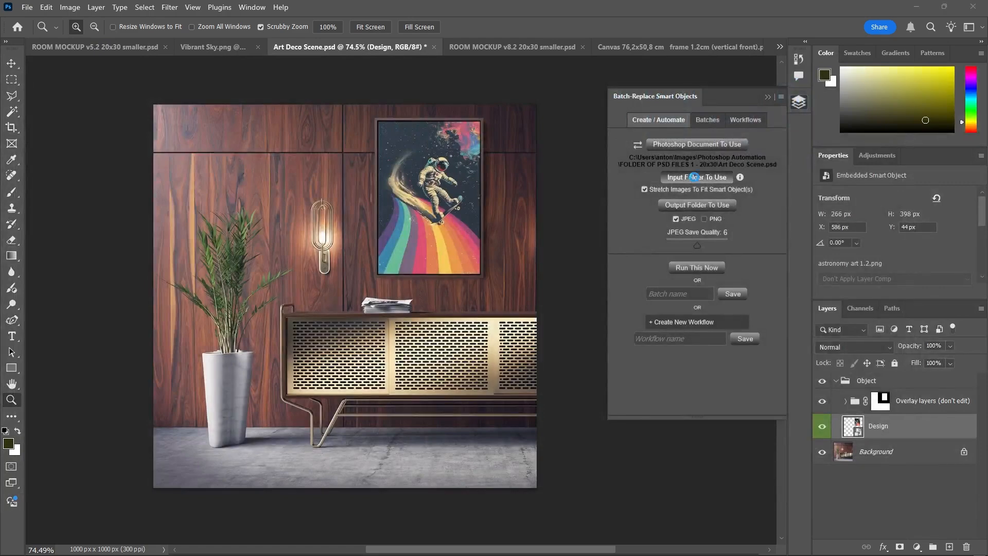
Set ARTWORK IMAGES 1 as the input folder and turn off Stretch
{"action": "left_click", "coordinate": [670, 178]}
{"action": "left_click", "coordinate": [242, 34]}
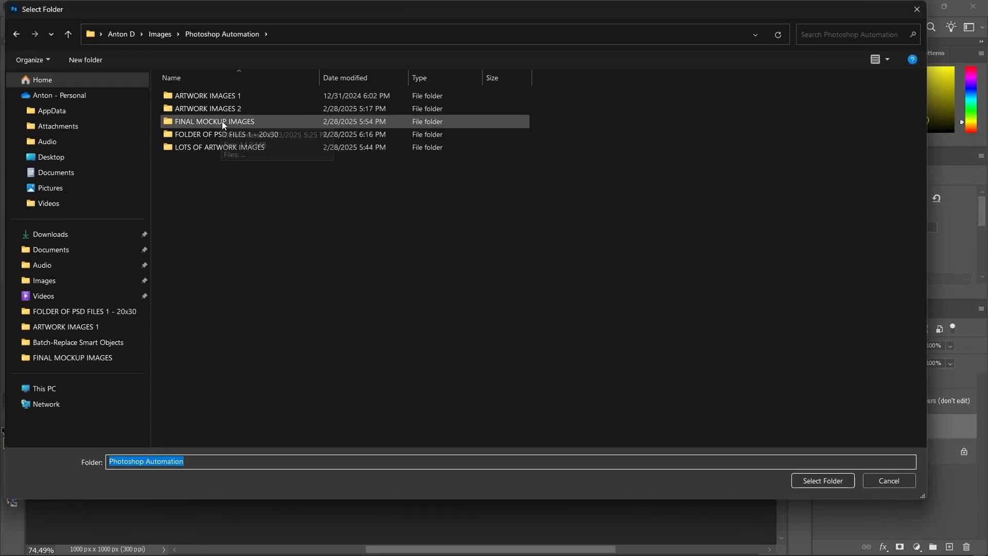
{"action": "left_click", "coordinate": [220, 97]}
{"action": "double_click", "coordinate": [220, 97]}
{"action": "left_click", "coordinate": [844, 482]}
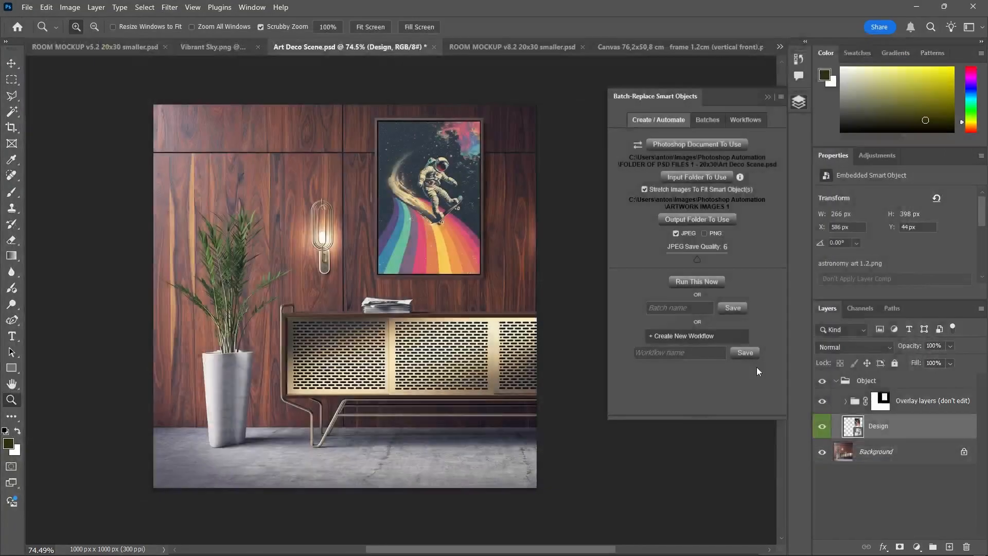
{"action": "left_click", "coordinate": [644, 189]}
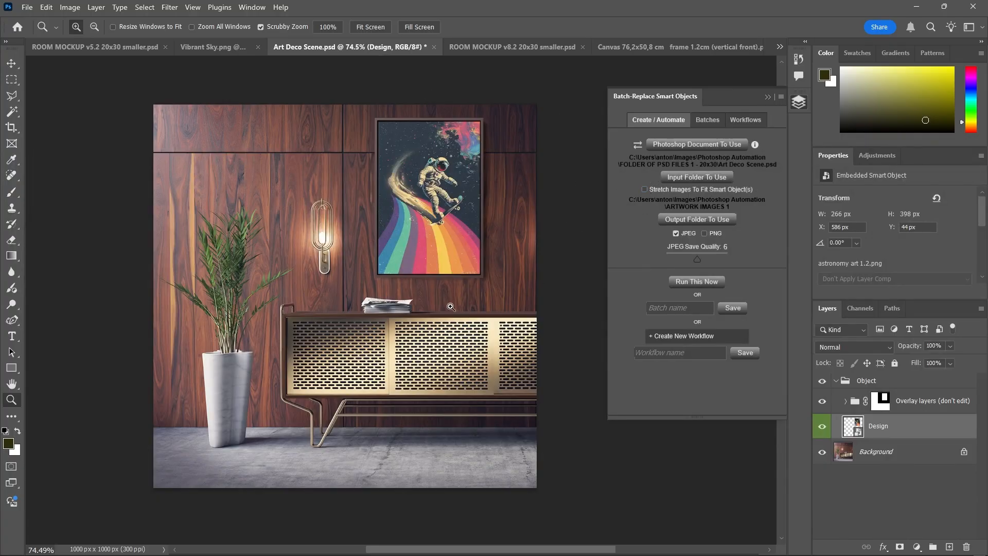
Keep Stretch off and set Photoshop Automation\FINAL MOCKUP IMAGES as the output folder
{"action": "left_click", "coordinate": [644, 189]}
{"action": "left_click", "coordinate": [644, 189]}
{"action": "left_click", "coordinate": [719, 221]}
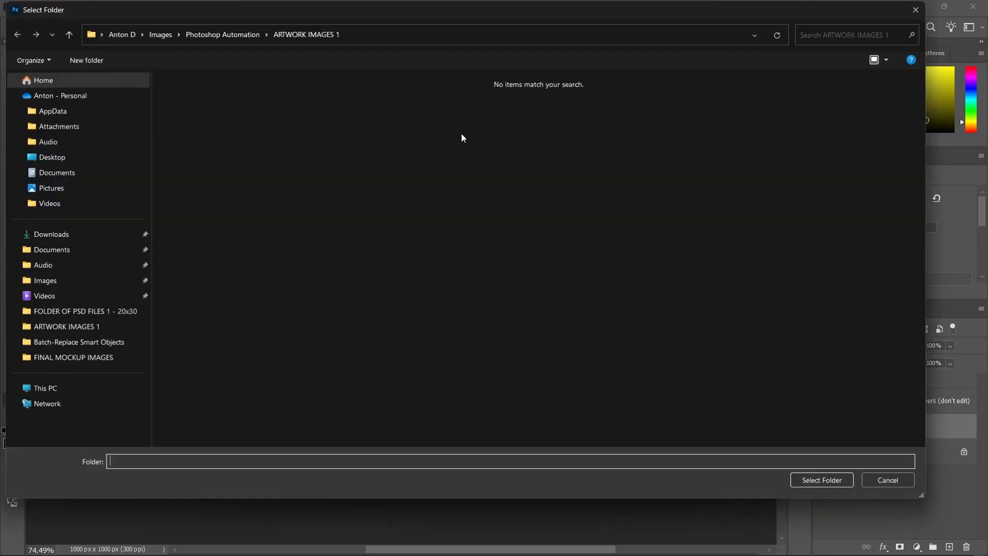
{"action": "left_click", "coordinate": [205, 37]}
{"action": "double_click", "coordinate": [221, 122]}
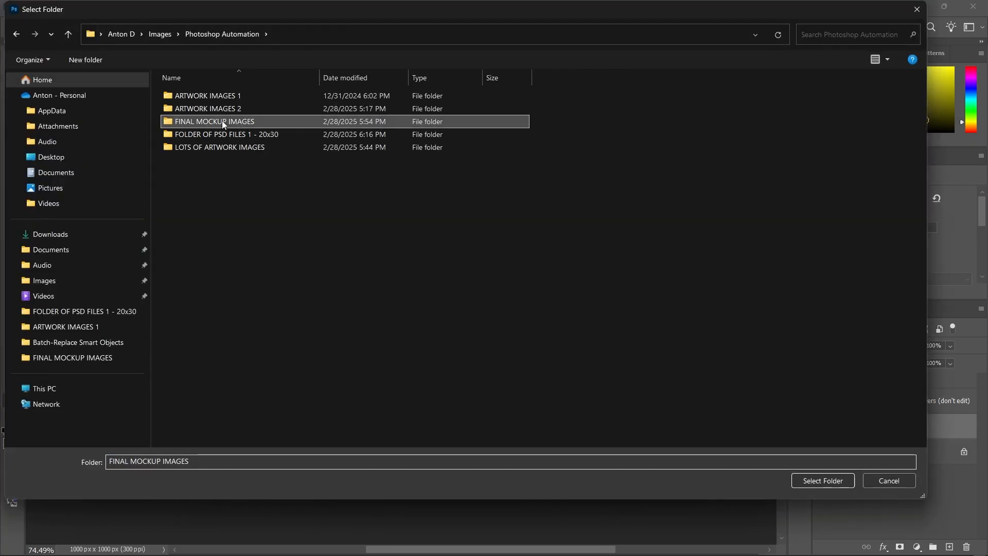
{"action": "left_click", "coordinate": [812, 482]}
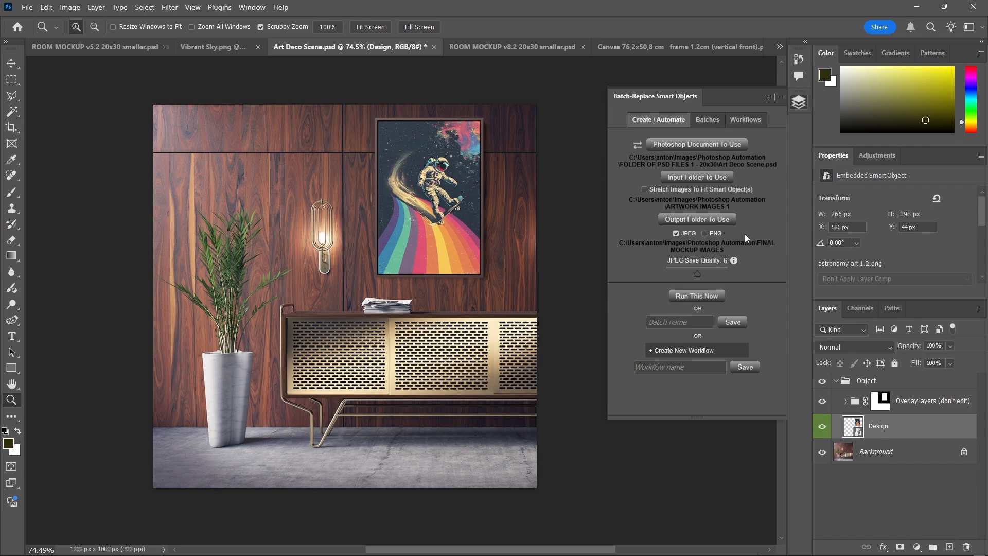
Keep JPEG output and save the setup as batch 'art deco mockup room 1'
{"action": "left_click", "coordinate": [705, 233]}
{"action": "left_click", "coordinate": [684, 234]}
{"action": "left_click", "coordinate": [679, 322]}
{"action": "type", "text": "art deco "}
{"action": "type", "text": "mockup room 1"}
{"action": "left_click", "coordinate": [733, 322]}
Check the ARTWORK IMAGES 1 folder in File Explorer, then reopen the Batch-Replace panel
{"action": "left_click", "coordinate": [799, 102]}
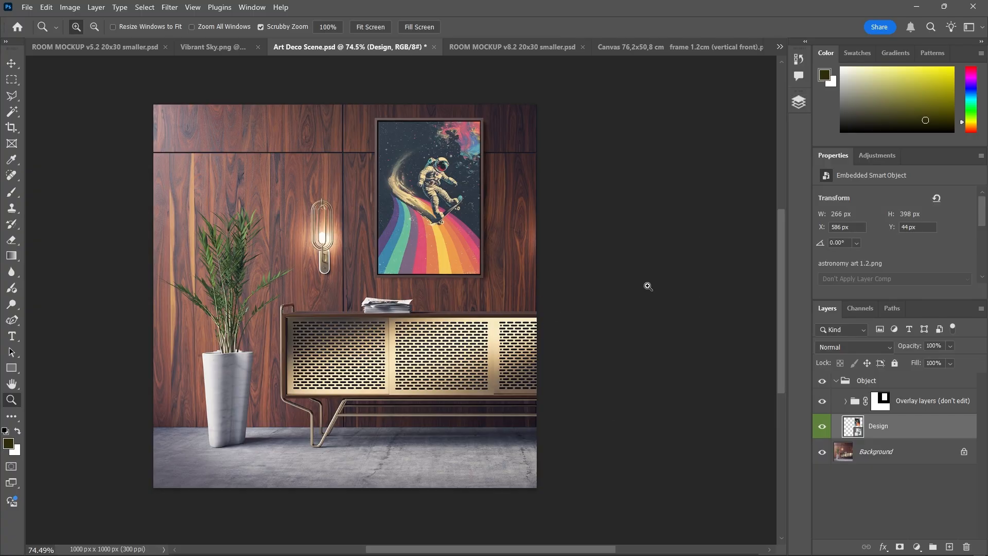
{"action": "key", "text": "alt+Tab"}
{"action": "left_click", "coordinate": [355, 42]}
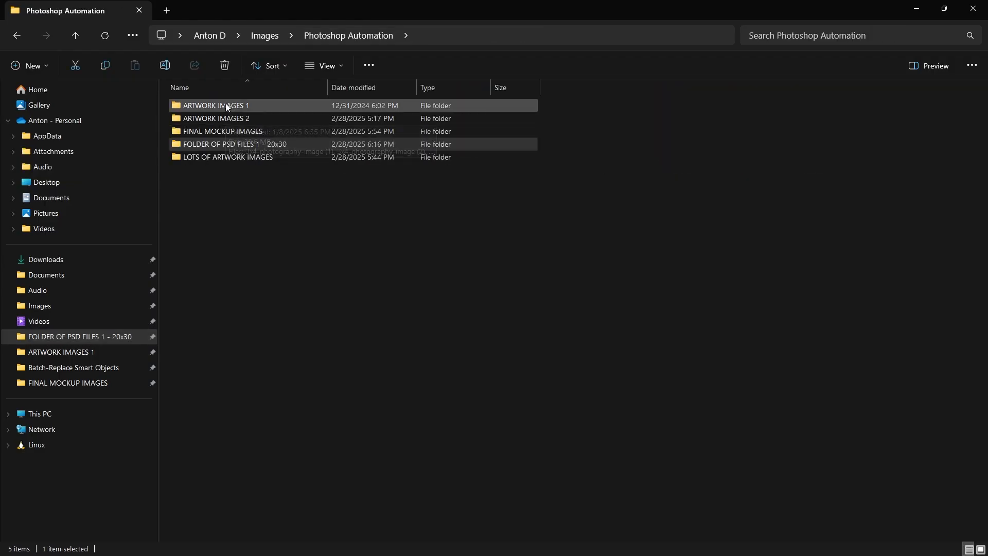
{"action": "left_click", "coordinate": [227, 105]}
{"action": "key", "text": "alt+Tab"}
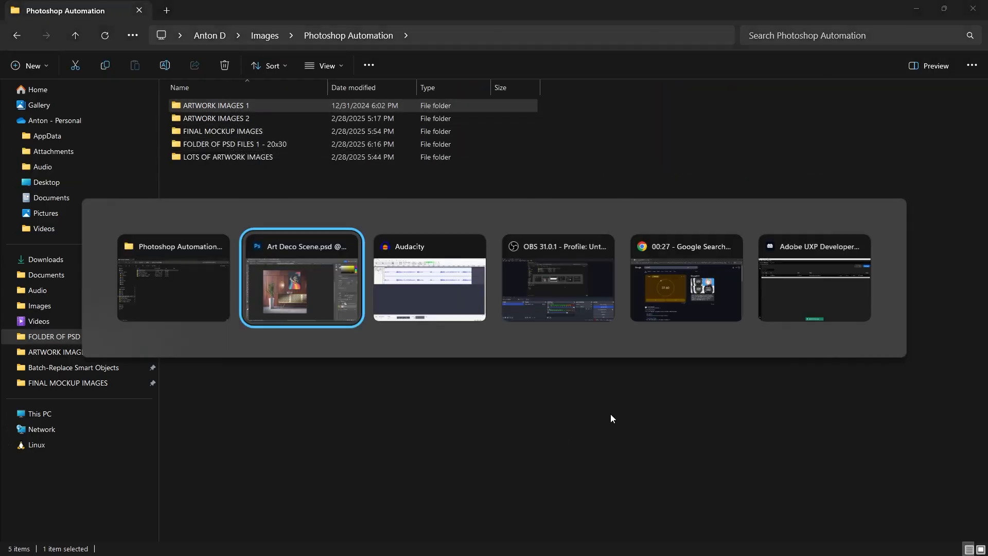
{"action": "left_click", "coordinate": [798, 103]}
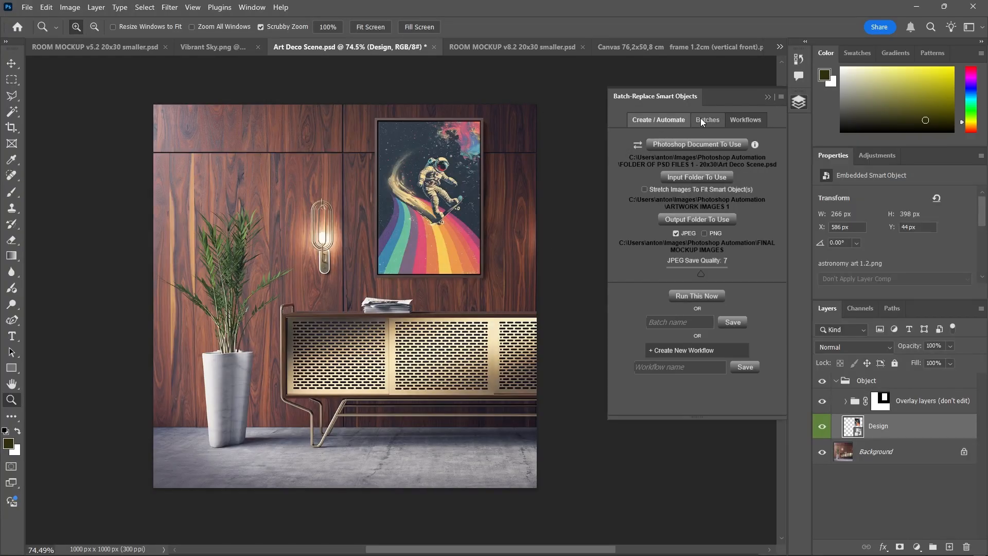
Run the saved art deco mockup room 1 batch to completion, then show the saved workflows
{"action": "left_click", "coordinate": [701, 120]}
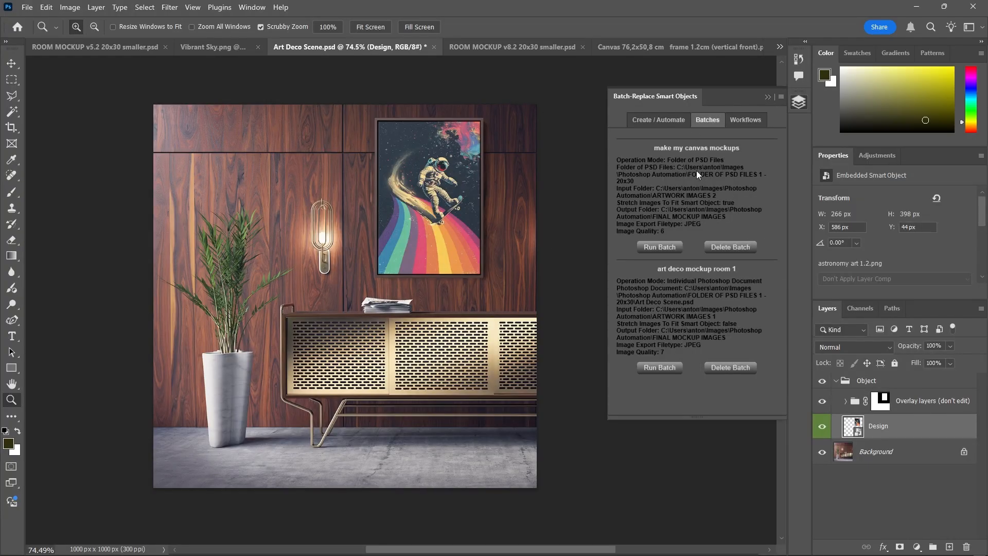
{"action": "left_click", "coordinate": [660, 367]}
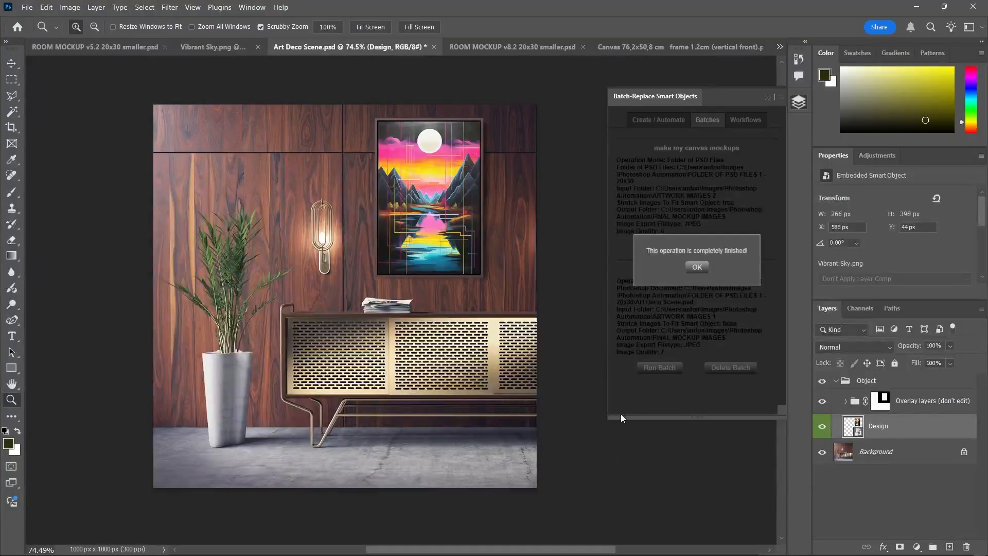
{"action": "left_click", "coordinate": [697, 267]}
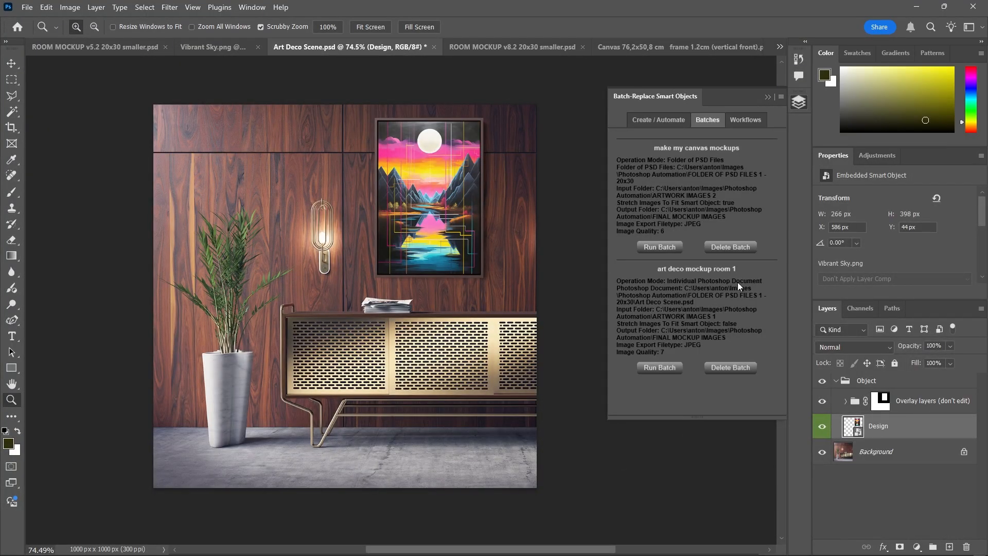
{"action": "left_click", "coordinate": [756, 121]}
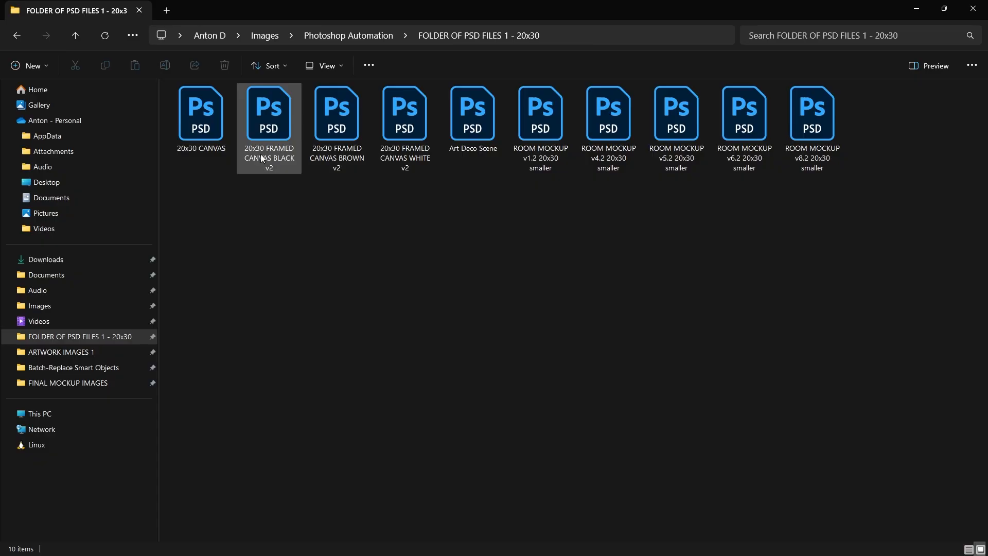
Select the 20x30 CANVAS template in the PSD folder and open it in Photoshop
{"action": "left_click", "coordinate": [473, 118]}
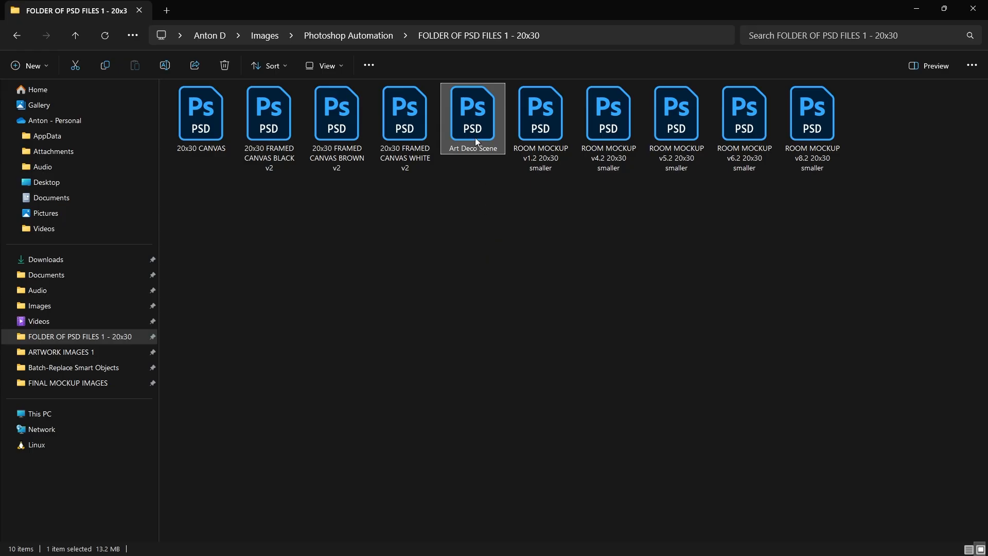
{"action": "left_click", "coordinate": [201, 119]}
{"action": "left_click", "coordinate": [404, 121], "text": "shift"}
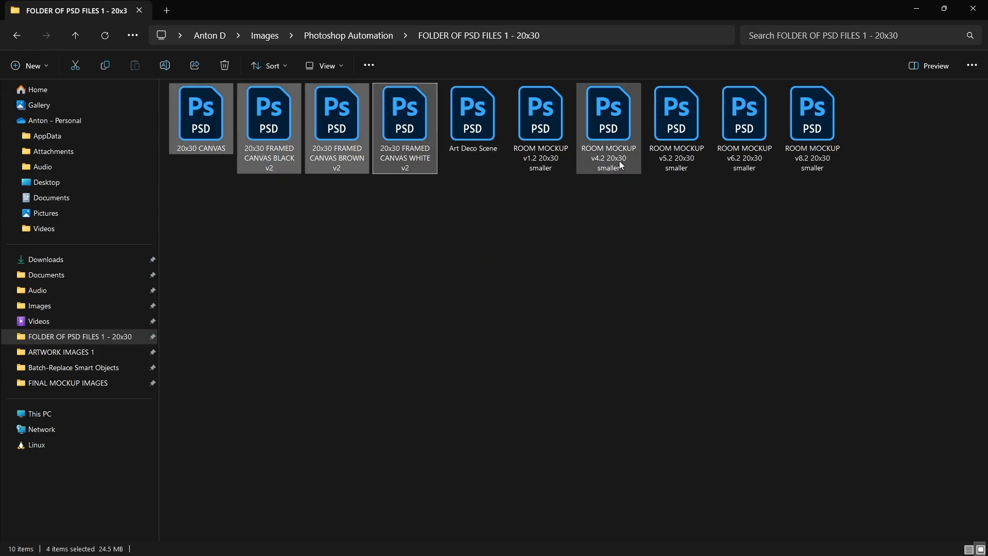
{"action": "left_click", "coordinate": [566, 135], "text": "ctrl"}
{"action": "left_click", "coordinate": [625, 133], "text": "ctrl"}
{"action": "left_click", "coordinate": [681, 132], "text": "ctrl"}
{"action": "left_click", "coordinate": [761, 129], "text": "ctrl"}
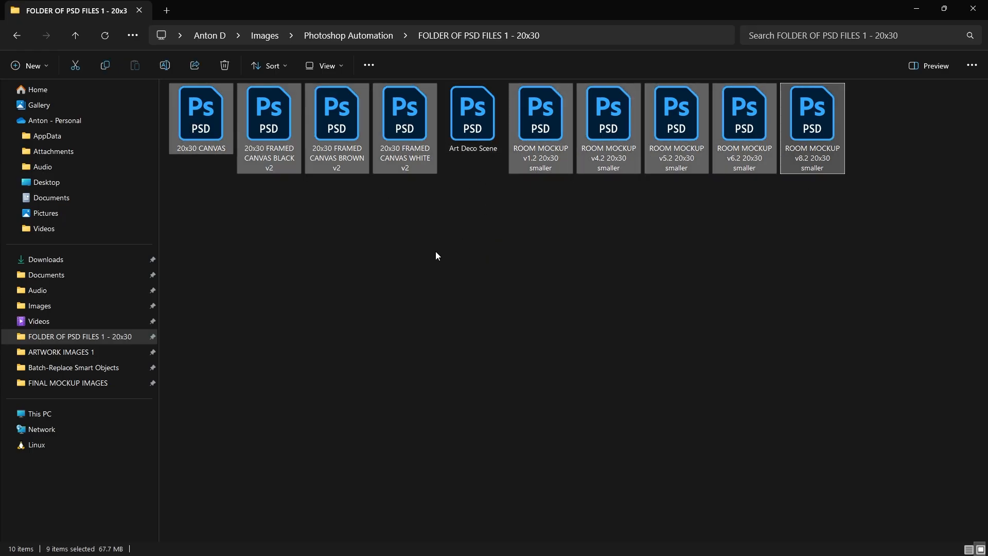
{"action": "left_click", "coordinate": [412, 153]}
{"action": "left_click", "coordinate": [203, 136], "text": "shift"}
{"action": "left_click", "coordinate": [392, 303]}
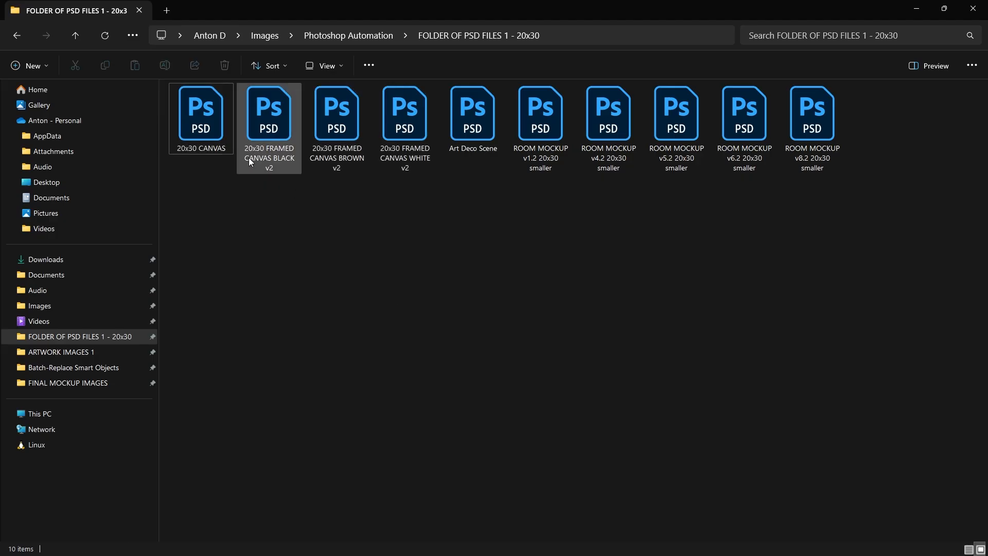
{"action": "left_click", "coordinate": [196, 131]}
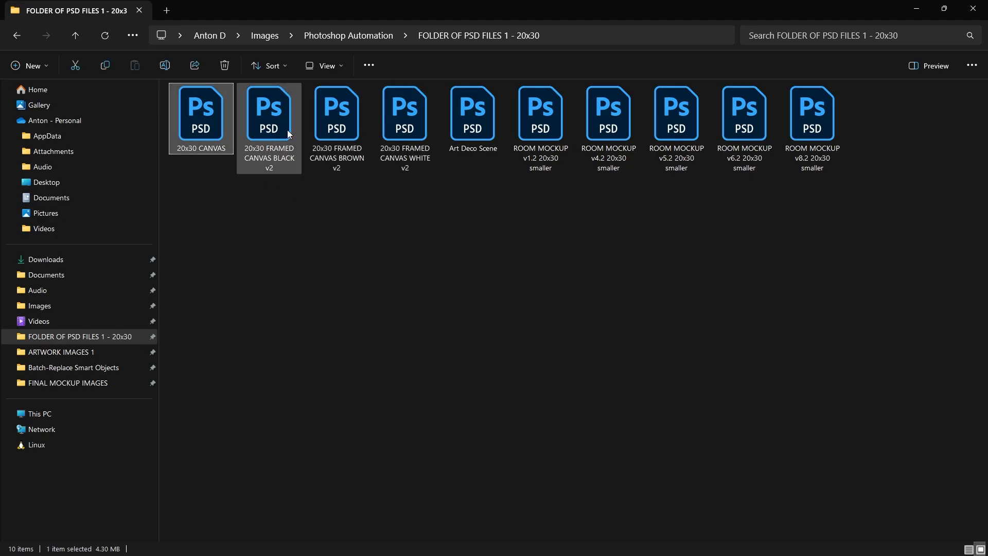
{"action": "key", "text": "Return"}
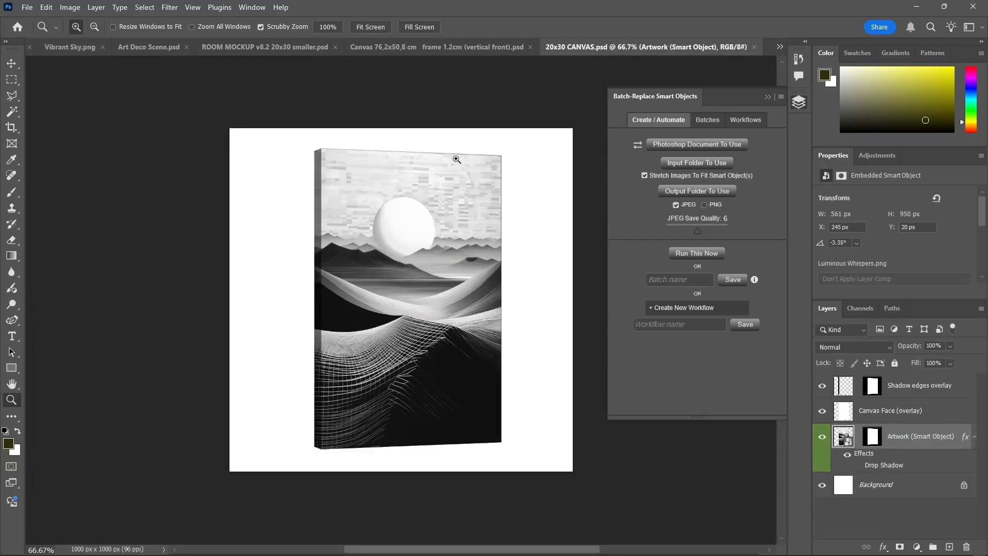
Open the 20x30 FRAMED CANVAS BLACK v2, ROOM MOCKUP v8.2 and ROOM MOCKUP v6.2 templates in Photoshop
{"action": "key", "text": "alt+Tab"}
{"action": "left_click", "coordinate": [281, 107]}
{"action": "key", "text": "Return"}
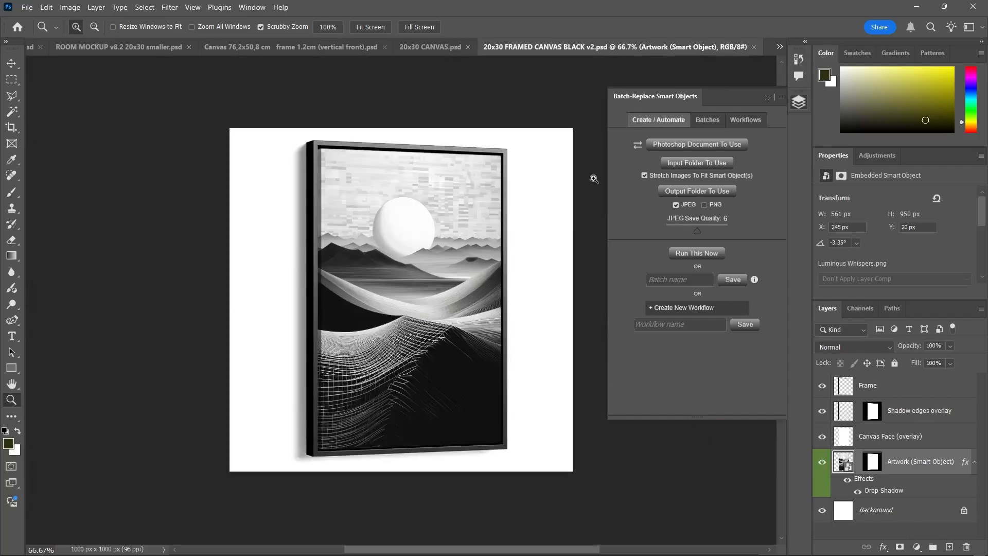
{"action": "key", "text": "alt+Tab"}
{"action": "left_click", "coordinate": [817, 143]}
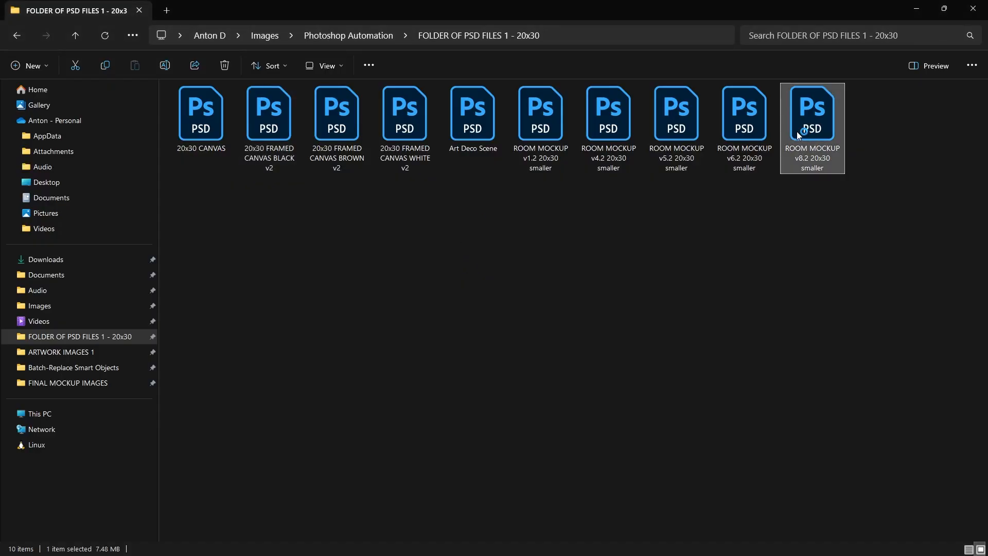
{"action": "key", "text": "Return"}
{"action": "key", "text": "alt+Tab"}
{"action": "left_click", "coordinate": [744, 130]}
{"action": "key", "text": "Return"}
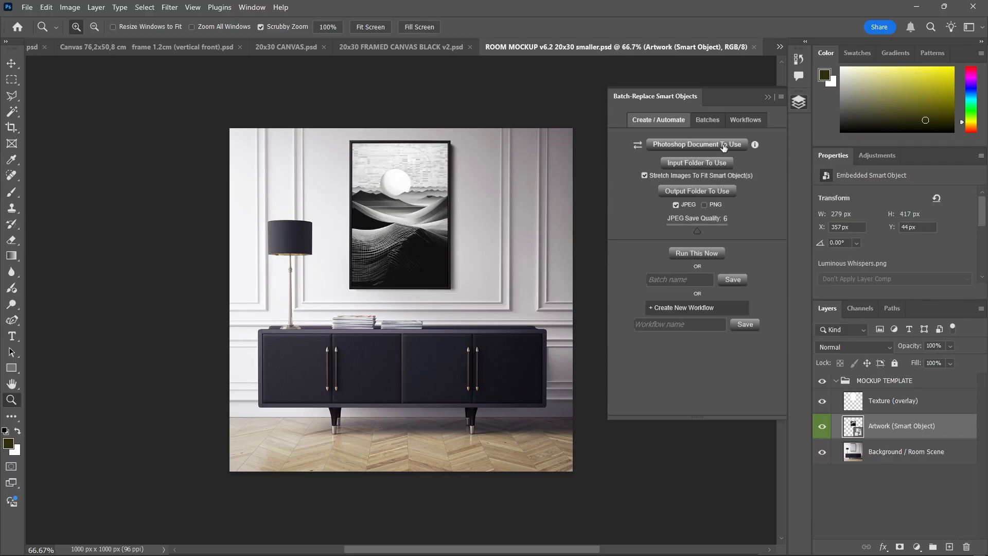
Switch the template source to Folder of PSD Files To Use, glancing at the saved workflows
{"action": "left_click", "coordinate": [746, 119]}
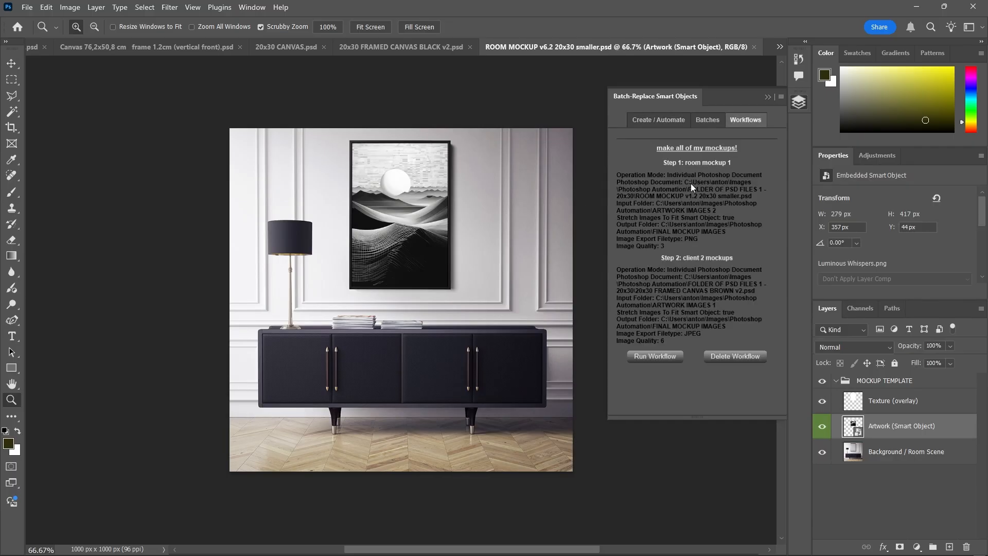
{"action": "left_click", "coordinate": [648, 120]}
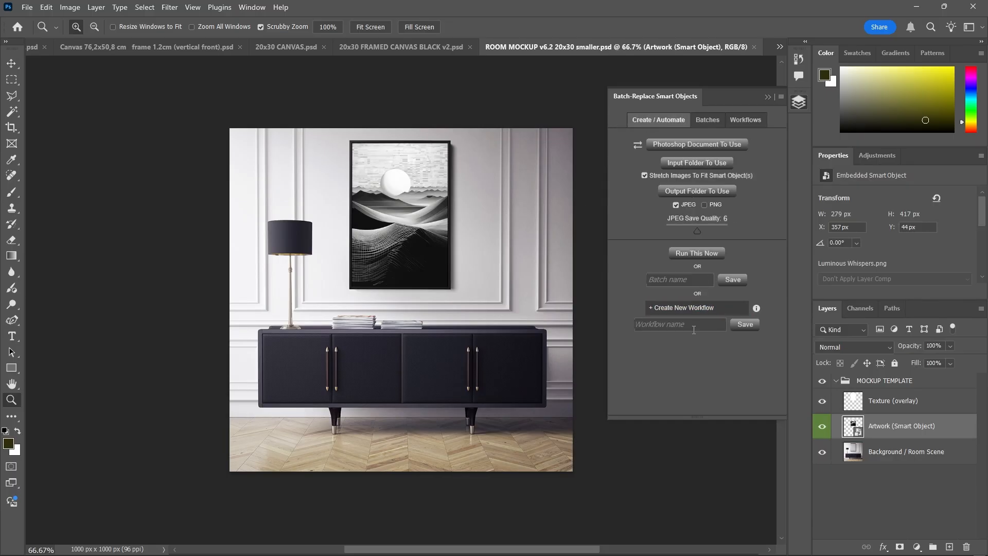
{"action": "left_click", "coordinate": [638, 146]}
{"action": "left_click", "coordinate": [747, 119]}
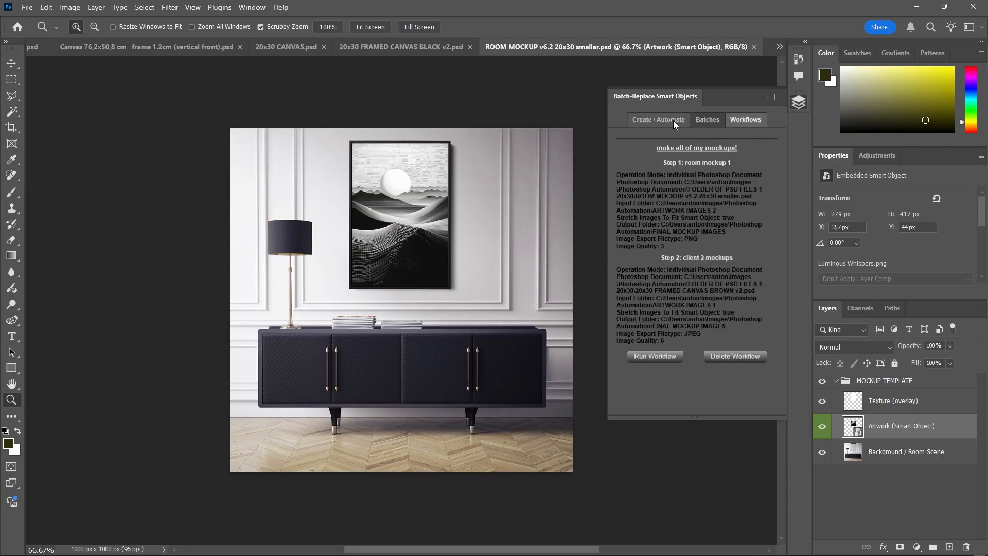
{"action": "left_click", "coordinate": [673, 120]}
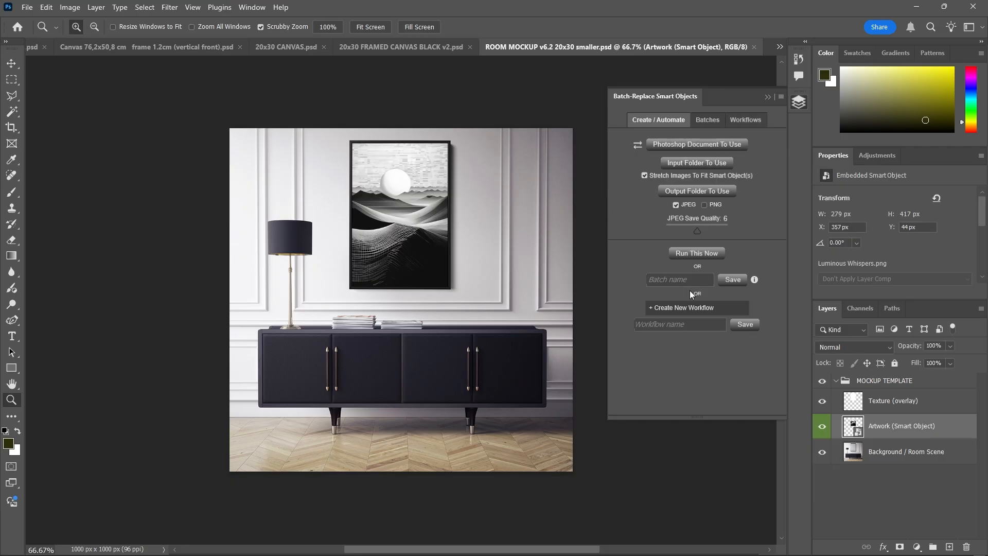
{"action": "left_click", "coordinate": [690, 326]}
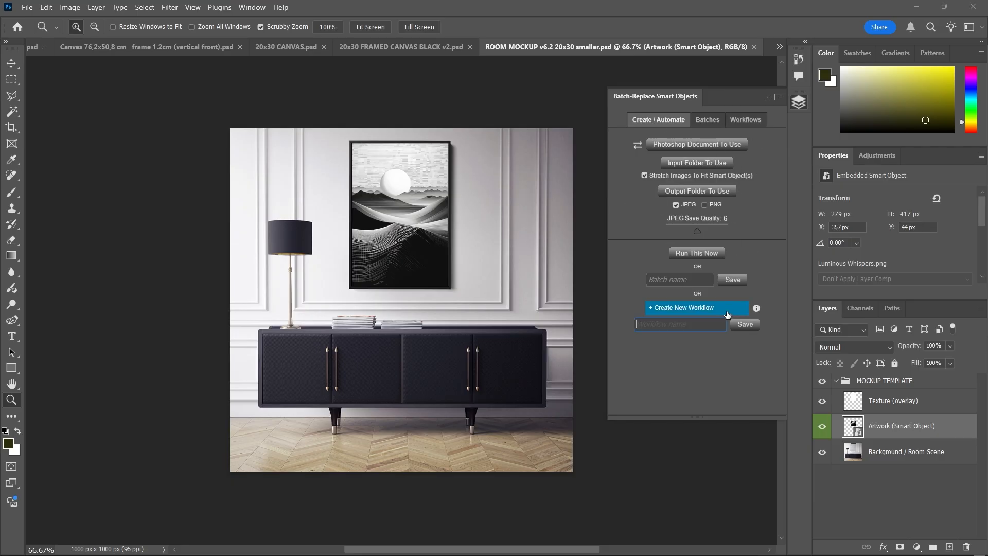
{"action": "left_click", "coordinate": [742, 121]}
{"action": "left_click", "coordinate": [665, 122]}
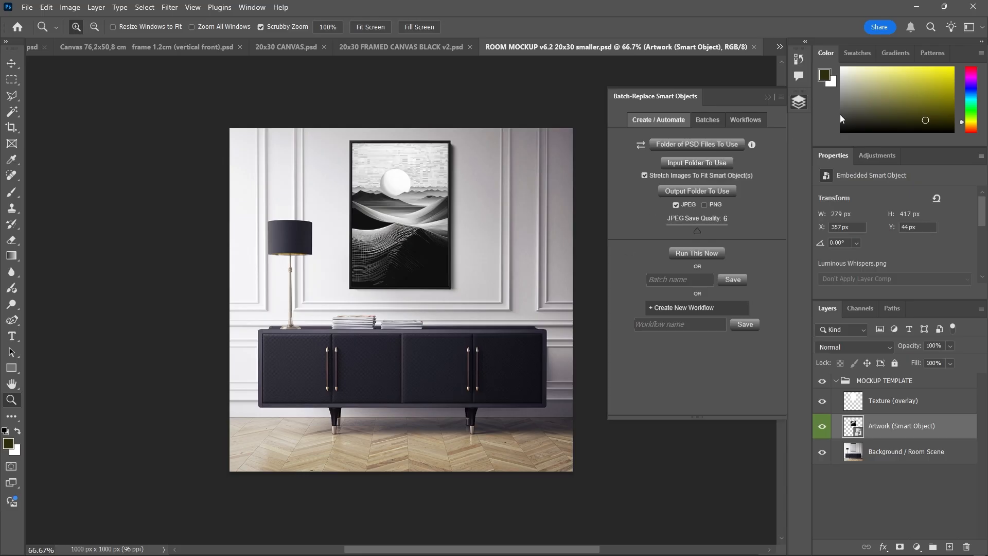
Set the template folder to FOLDER OF PSD FILES 1 - 20x30 and the input folder to ARTWORK IMAGES 1
{"action": "left_click", "coordinate": [680, 144]}
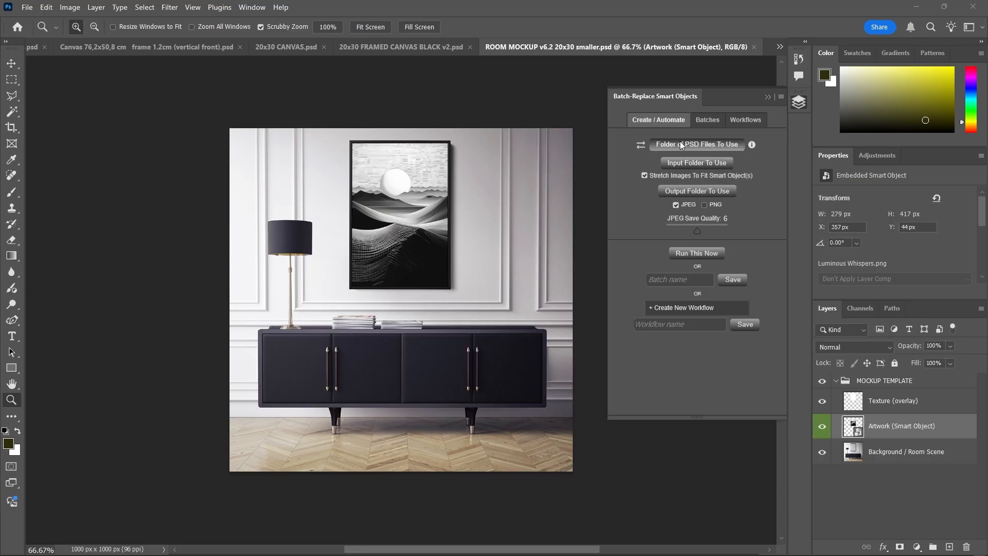
{"action": "left_click", "coordinate": [222, 34]}
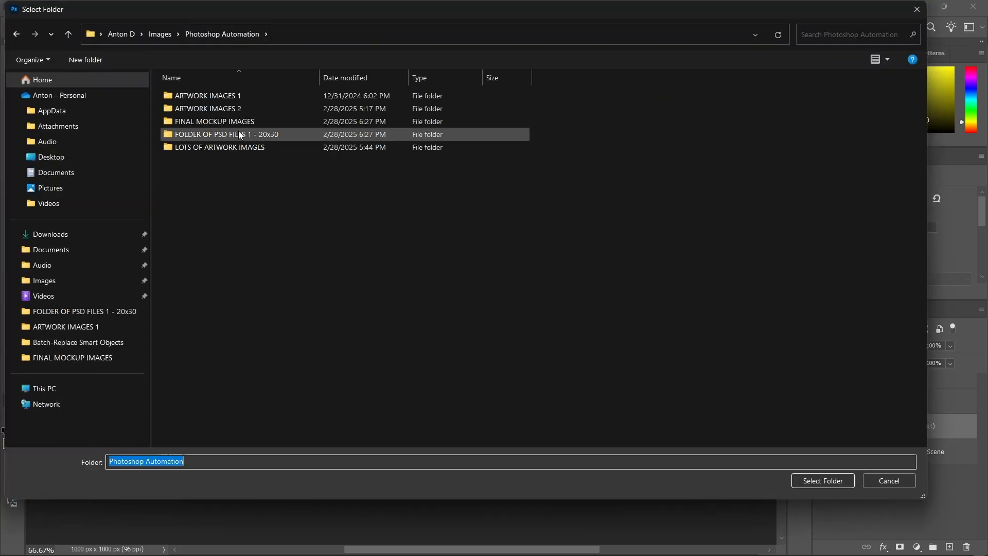
{"action": "left_click", "coordinate": [240, 135]}
{"action": "left_click", "coordinate": [812, 480]}
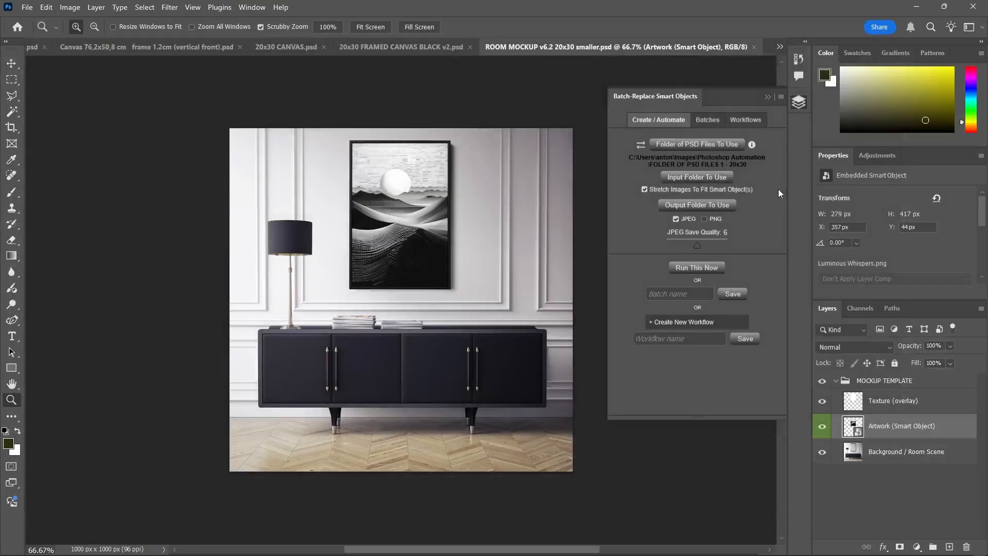
{"action": "left_click", "coordinate": [696, 178]}
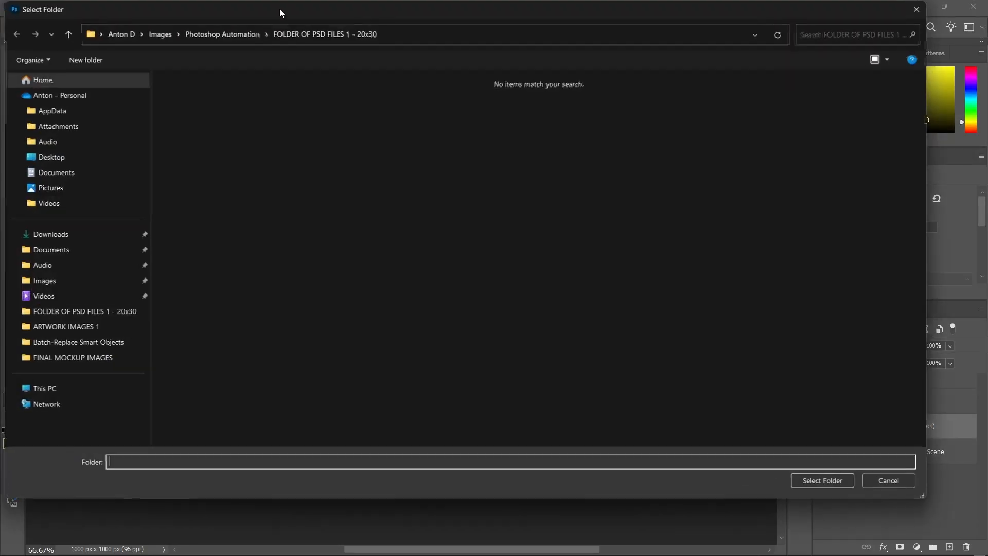
{"action": "left_click", "coordinate": [250, 33]}
{"action": "double_click", "coordinate": [252, 100]}
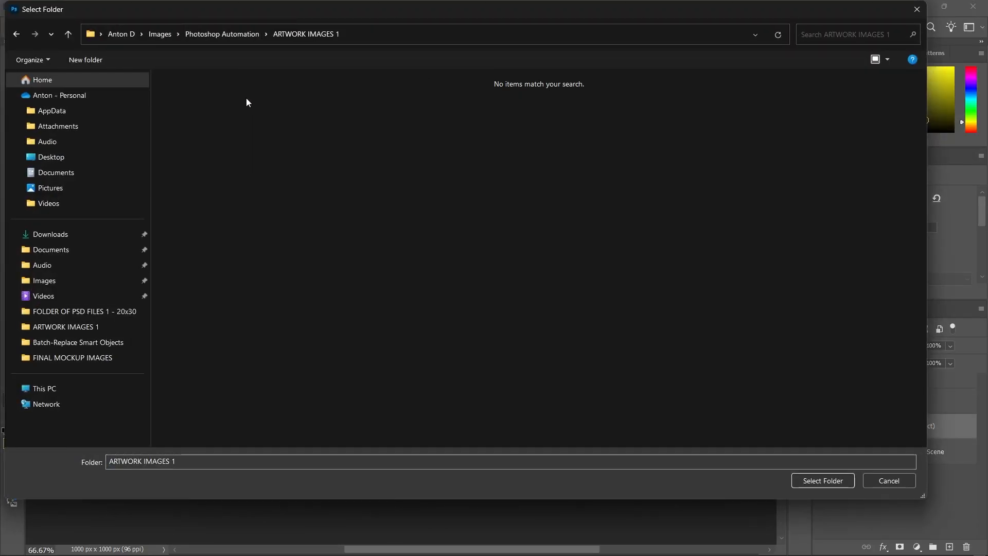
{"action": "left_click", "coordinate": [828, 481]}
Set the output folder to FINAL MOCKUP IMAGES
{"action": "left_click", "coordinate": [701, 220]}
{"action": "left_click", "coordinate": [222, 34]}
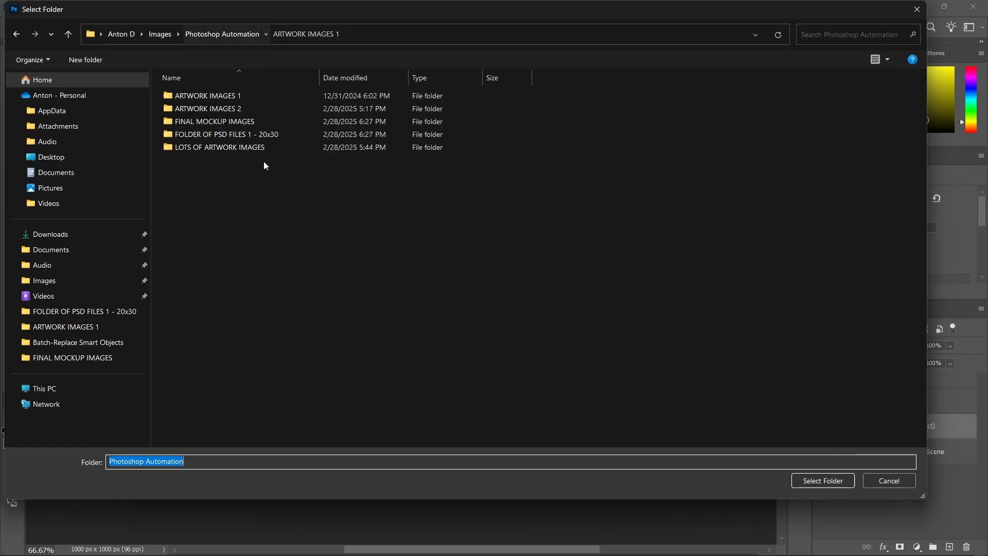
{"action": "left_click", "coordinate": [231, 122]}
{"action": "double_click", "coordinate": [232, 122]}
{"action": "left_click", "coordinate": [844, 481]}
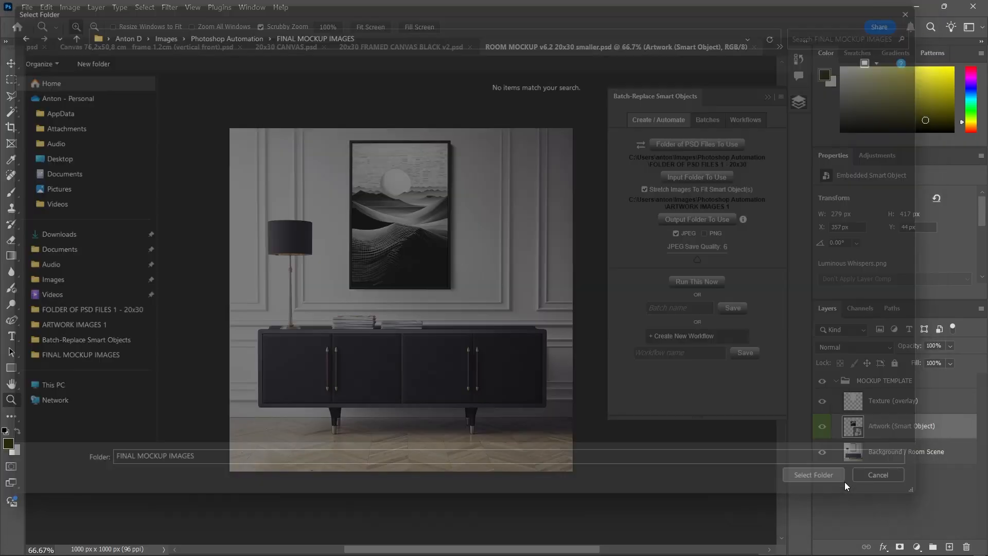
Save these settings as the batch 'CREATE MY CANVAS ART MOCKUPS!' and check it in the Batches list
{"action": "scroll", "coordinate": [783, 221], "scroll_direction": "down", "scroll_amount": 1}
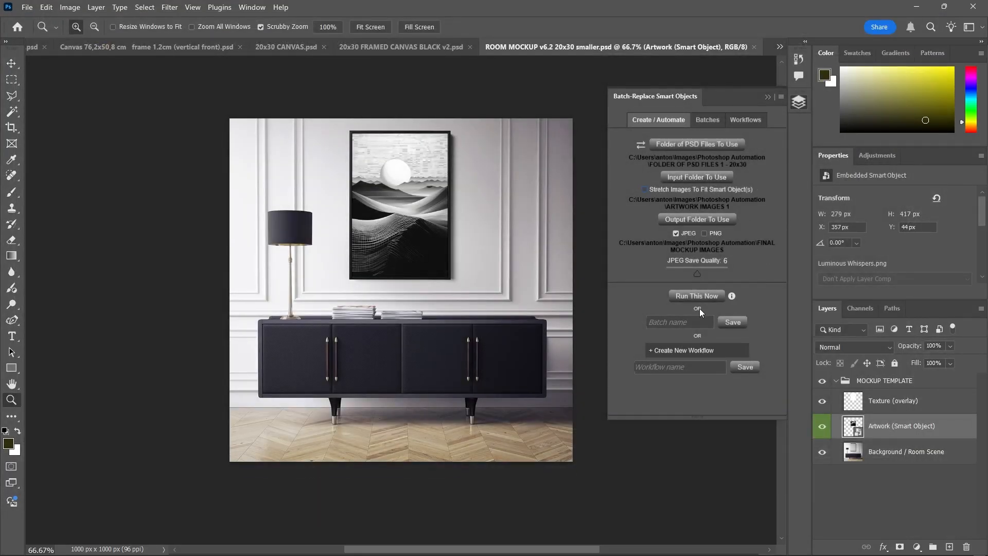
{"action": "left_click", "coordinate": [702, 323]}
{"action": "type", "text": "CREATE MY CANVAS ART MOCKUPS!"}
{"action": "key", "text": "Return"}
{"action": "left_click", "coordinate": [708, 119]}
{"action": "left_click", "coordinate": [658, 120]}
{"action": "left_click", "coordinate": [712, 122]}
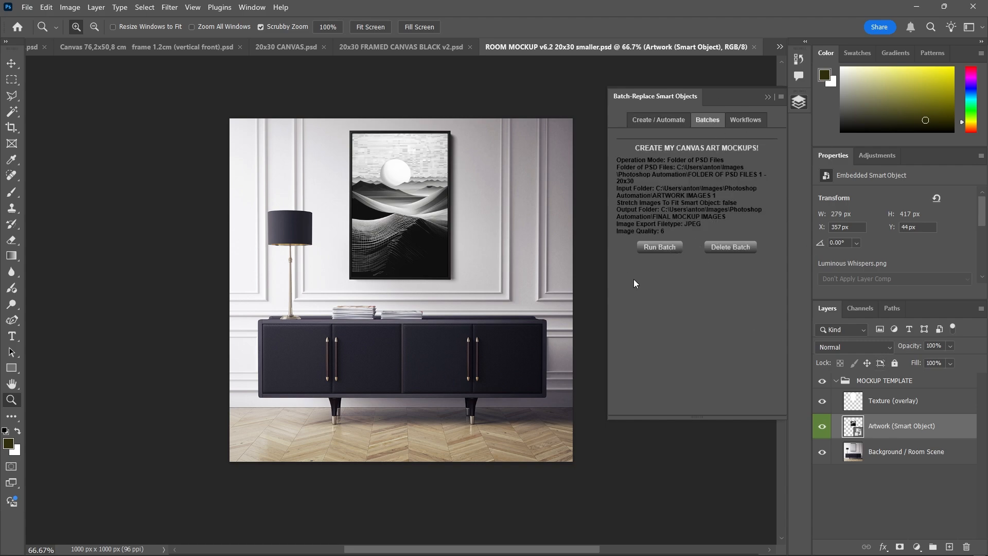
{"action": "key", "text": "alt+Tab"}
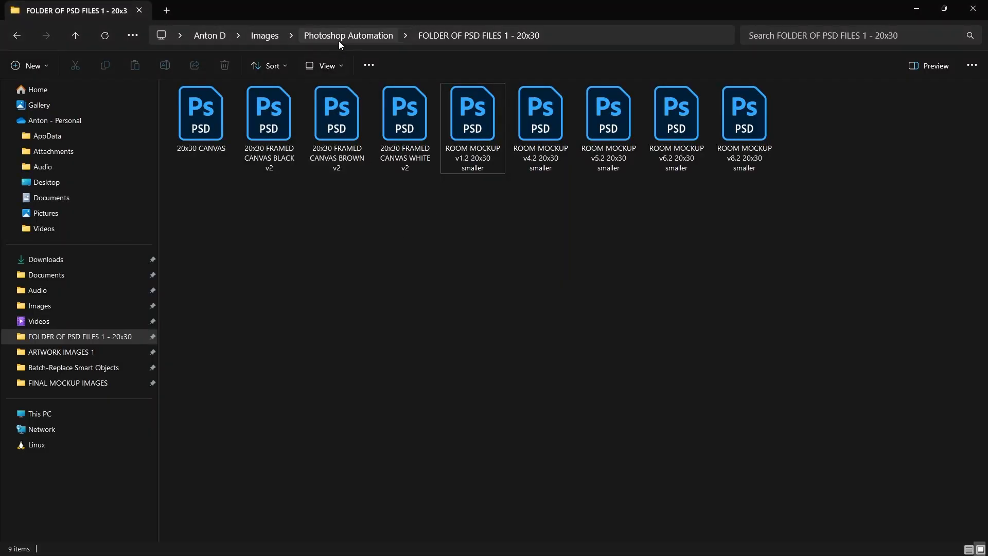
Open the empty FINAL MOCKUP IMAGES folder, then run the saved mockup batch in Photoshop
{"action": "left_click", "coordinate": [339, 37]}
{"action": "double_click", "coordinate": [233, 131]}
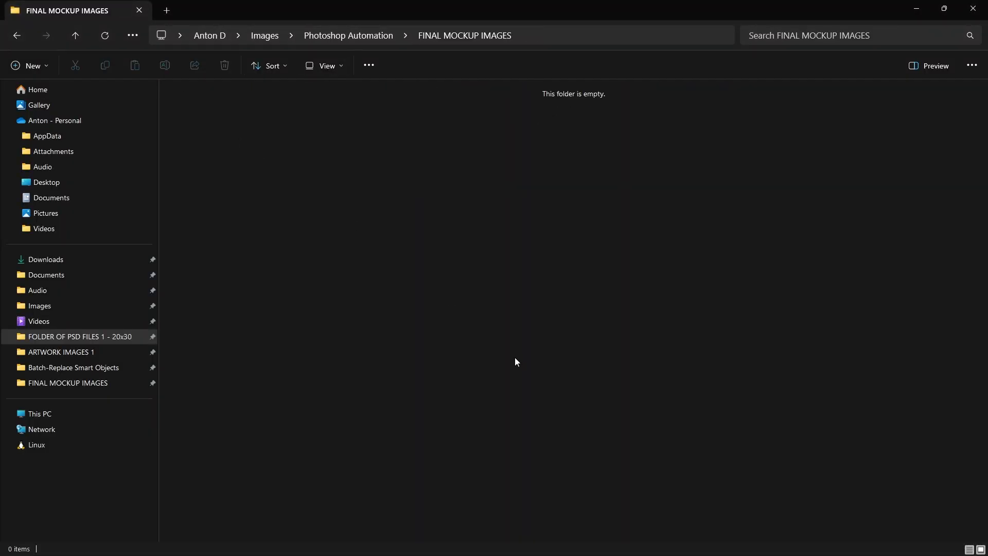
{"action": "key", "text": "alt+Tab"}
{"action": "left_click", "coordinate": [664, 250]}
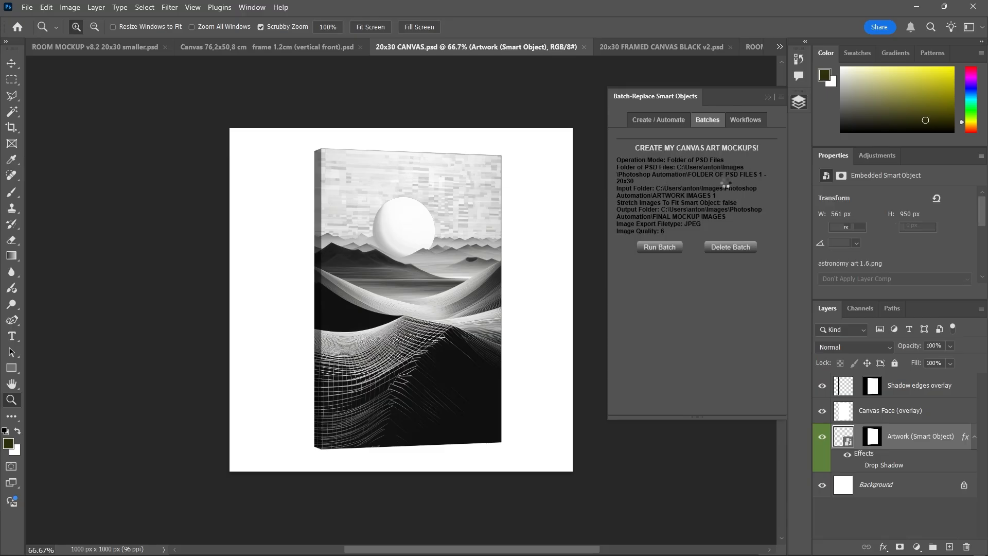
{"action": "key", "text": "alt+Tab"}
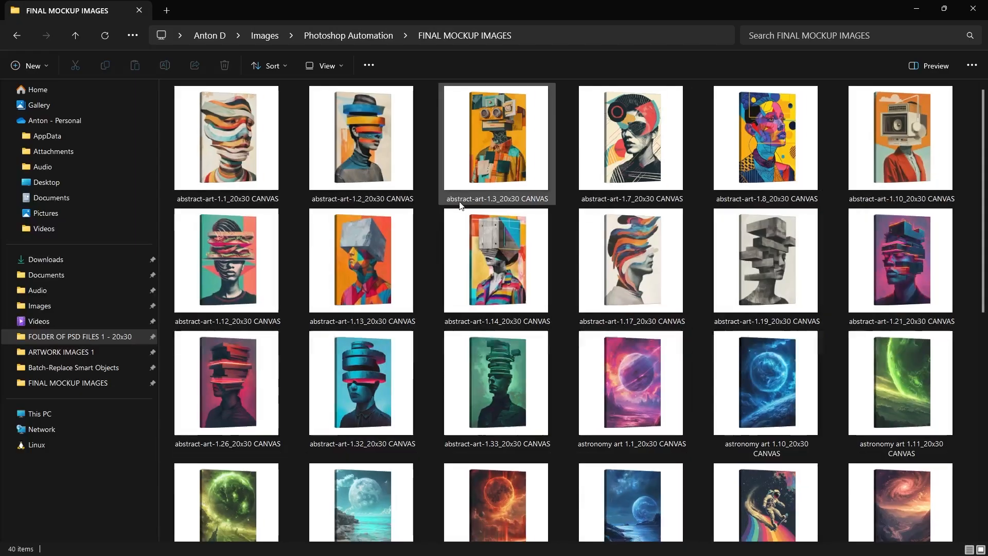
Dismiss the batch-finished message and reopen FINAL MOCKUP IMAGES to see all results
{"action": "key", "text": "alt+Tab"}
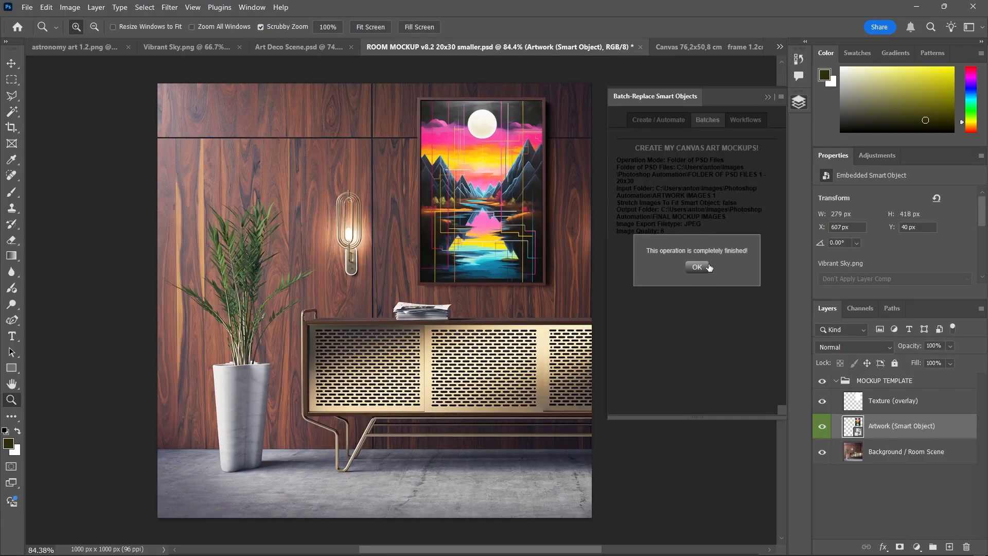
{"action": "left_click", "coordinate": [706, 267]}
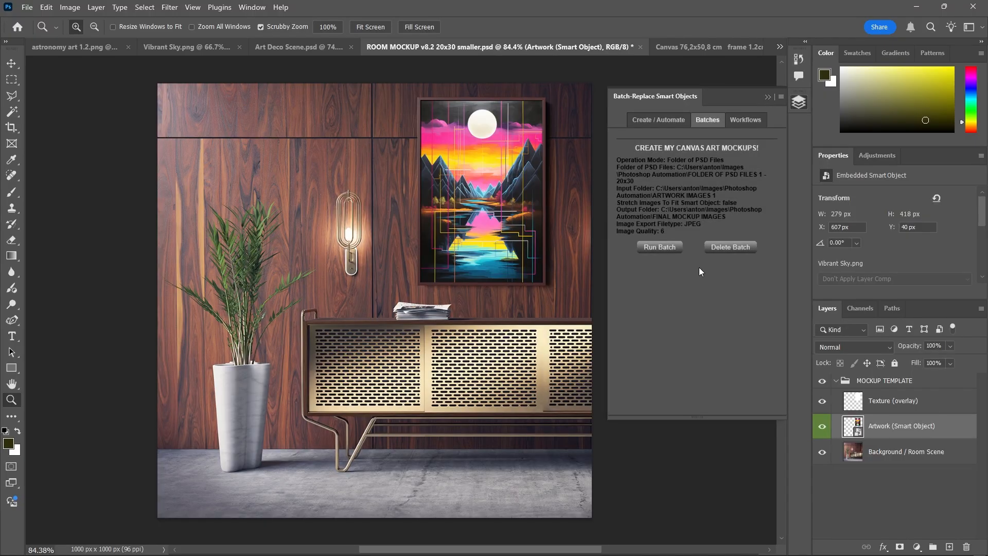
{"action": "key", "text": "alt+Tab"}
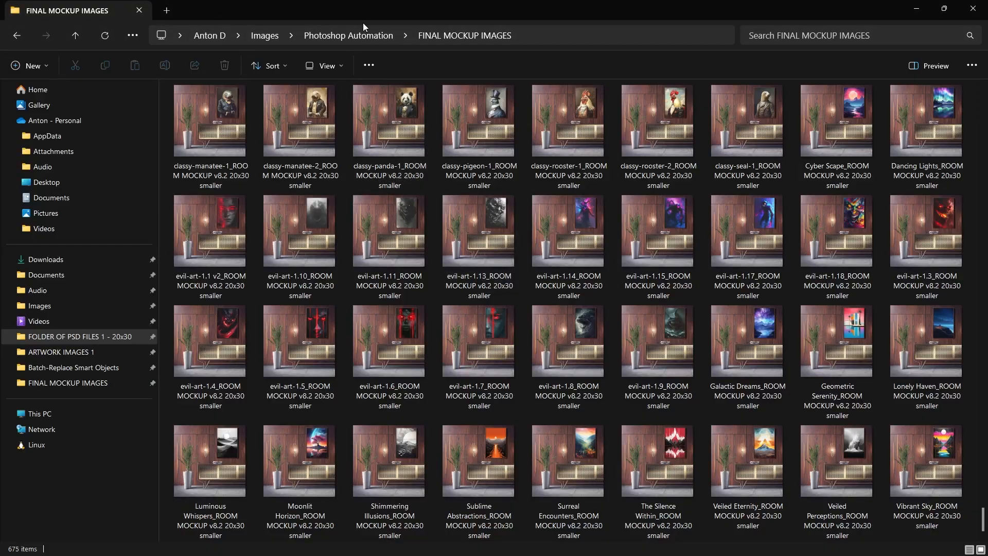
{"action": "left_click", "coordinate": [360, 32]}
{"action": "double_click", "coordinate": [227, 133]}
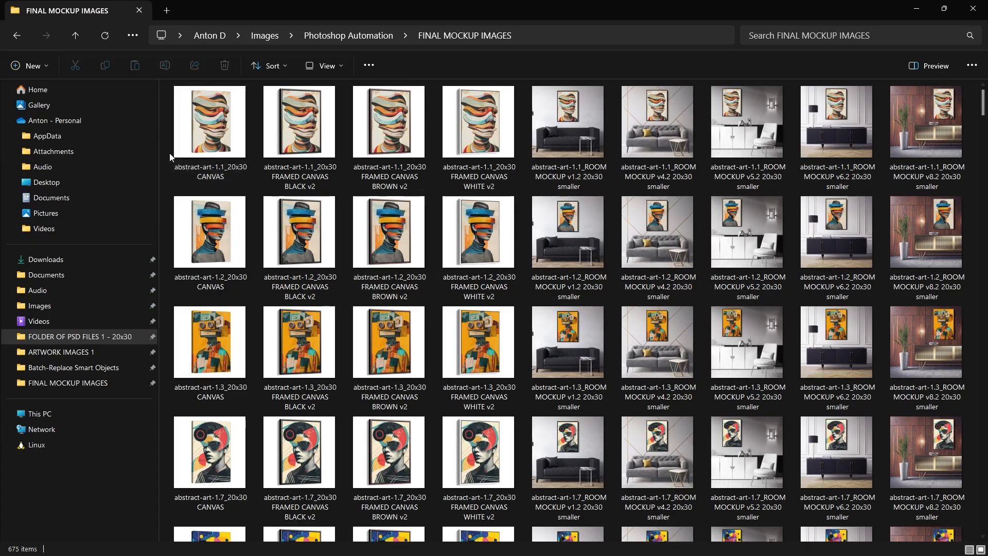
Select the nine abstract-art-1.1 and abstract-art-1.2 mockup versions to compare them
{"action": "left_click", "coordinate": [212, 121]}
{"action": "left_click", "coordinate": [926, 121], "text": "shift"}
{"action": "left_click_drag", "start_coordinate": [592, 150], "coordinate": [551, 146]}
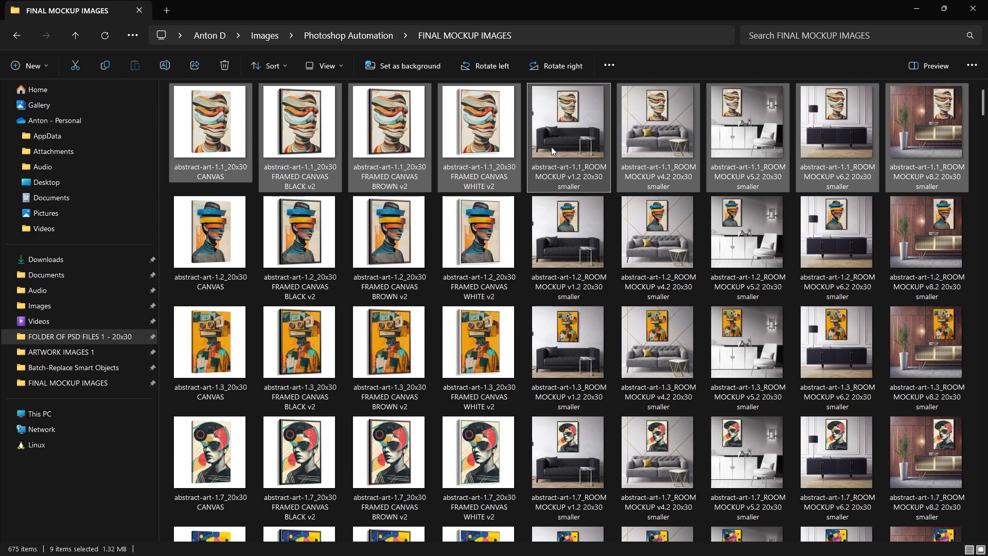
{"action": "left_click_drag", "start_coordinate": [462, 135], "coordinate": [926, 288]}
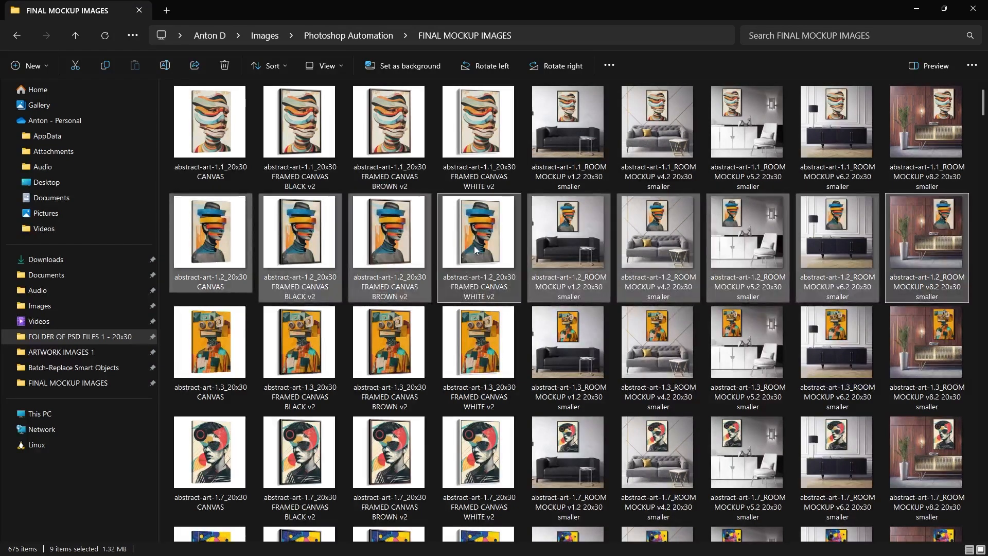
{"action": "left_click_drag", "start_coordinate": [478, 242], "coordinate": [835, 166]}
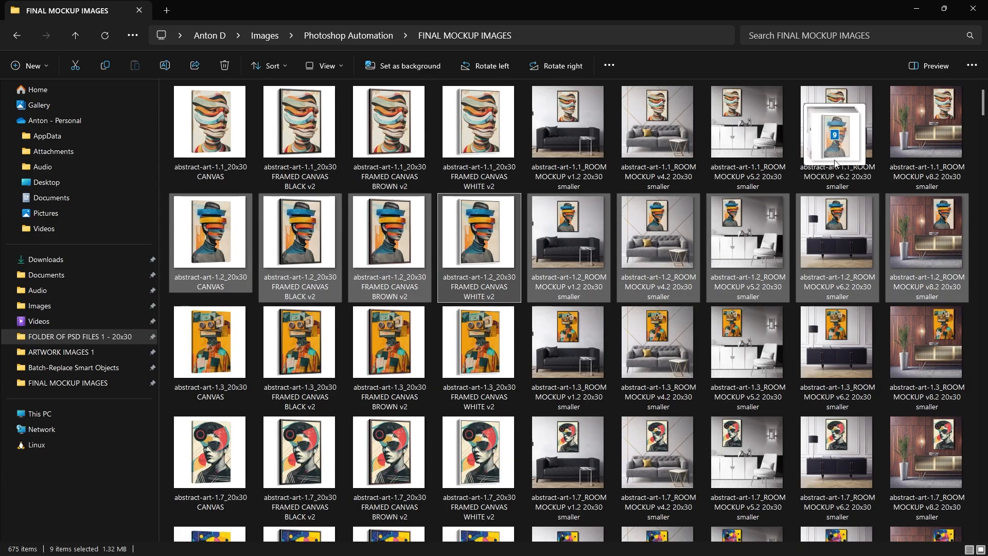
{"action": "left_click", "coordinate": [569, 334]}
Scroll through the remaining mockups, selecting the nine abstract-art-1.13 versions
{"action": "scroll", "coordinate": [568, 333], "scroll_direction": "down", "scroll_amount": 10}
{"action": "left_click", "coordinate": [241, 265]}
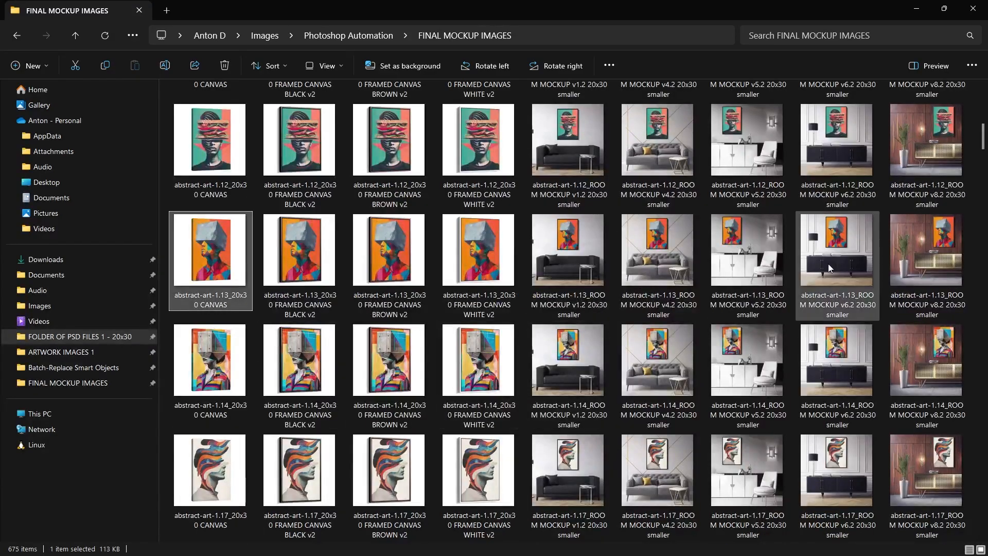
{"action": "left_click", "coordinate": [928, 251], "text": "shift"}
{"action": "scroll", "coordinate": [558, 258], "scroll_direction": "down", "scroll_amount": 15}
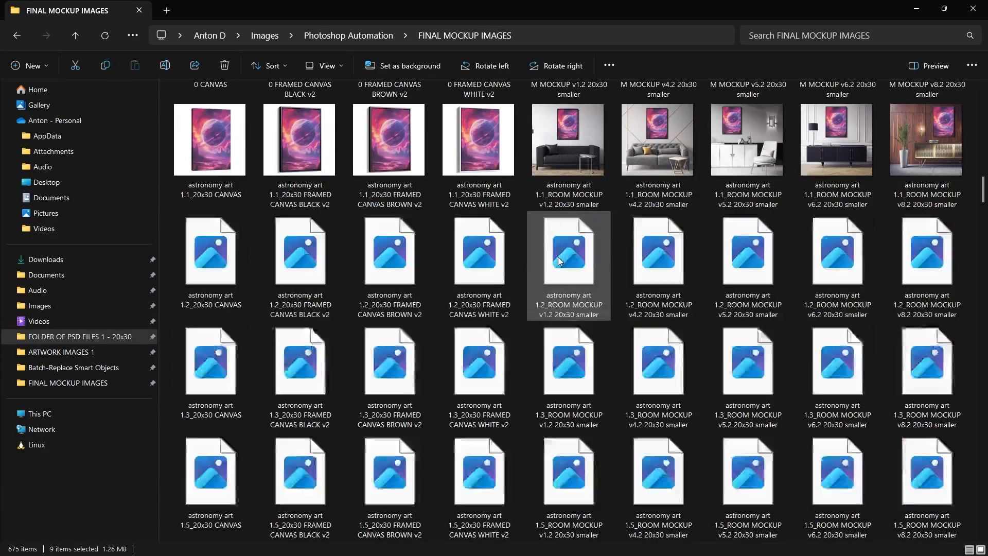
{"action": "scroll", "coordinate": [286, 274], "scroll_direction": "down", "scroll_amount": 3}
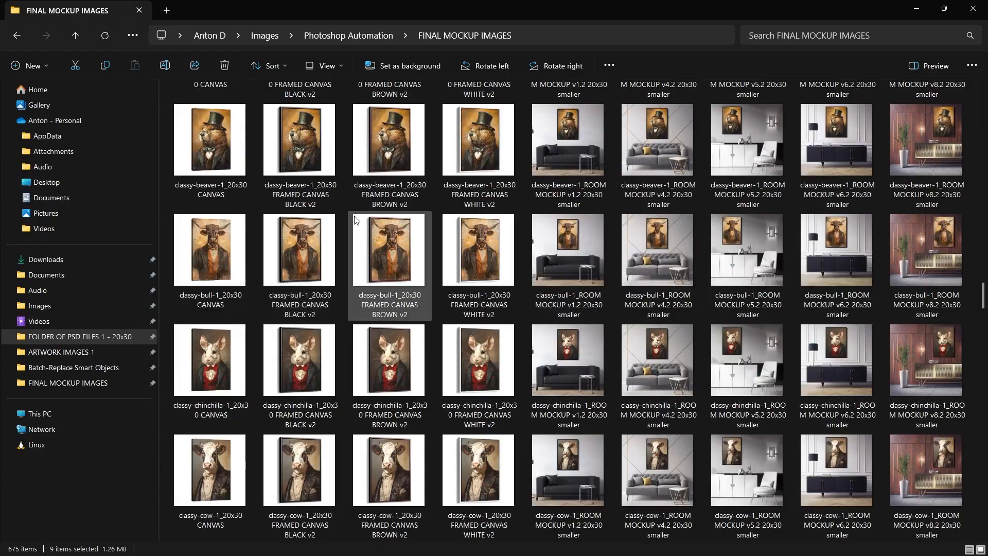
{"action": "scroll", "coordinate": [355, 221], "scroll_direction": "down", "scroll_amount": 3}
{"action": "scroll", "coordinate": [342, 215], "scroll_direction": "down", "scroll_amount": 15}
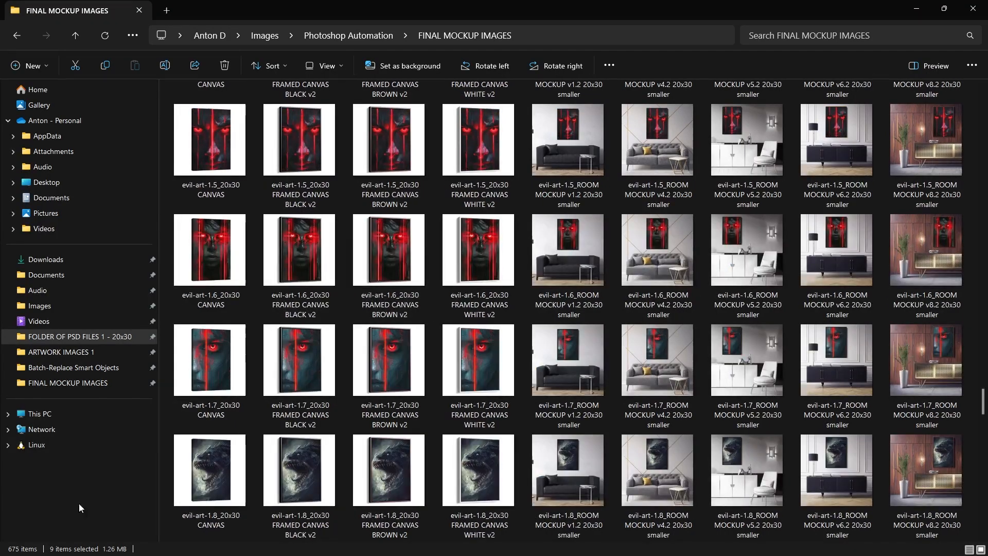
{"action": "scroll", "coordinate": [683, 239], "scroll_direction": "down", "scroll_amount": 15}
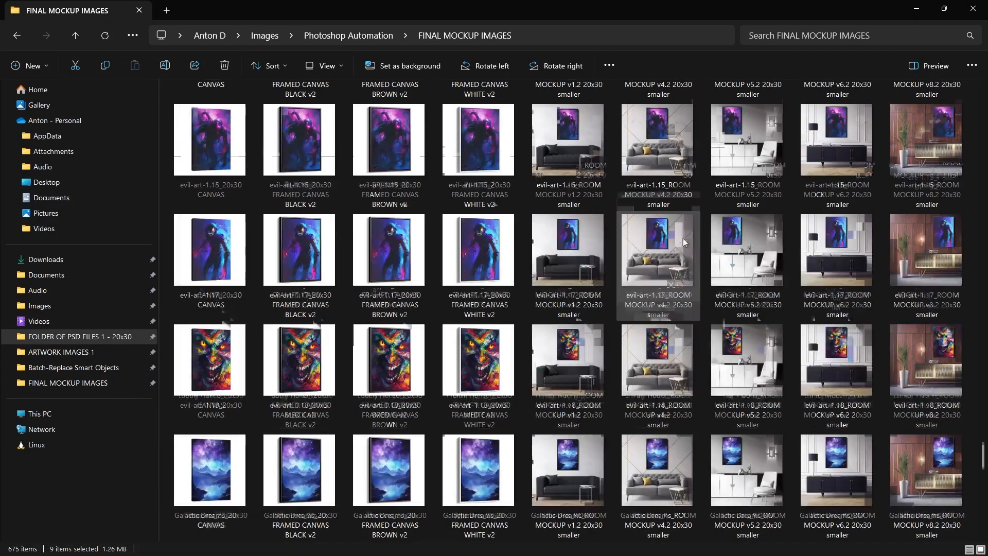
{"action": "scroll", "coordinate": [687, 237], "scroll_direction": "down", "scroll_amount": 8}
{"action": "scroll", "coordinate": [680, 222], "scroll_direction": "up", "scroll_amount": 20}
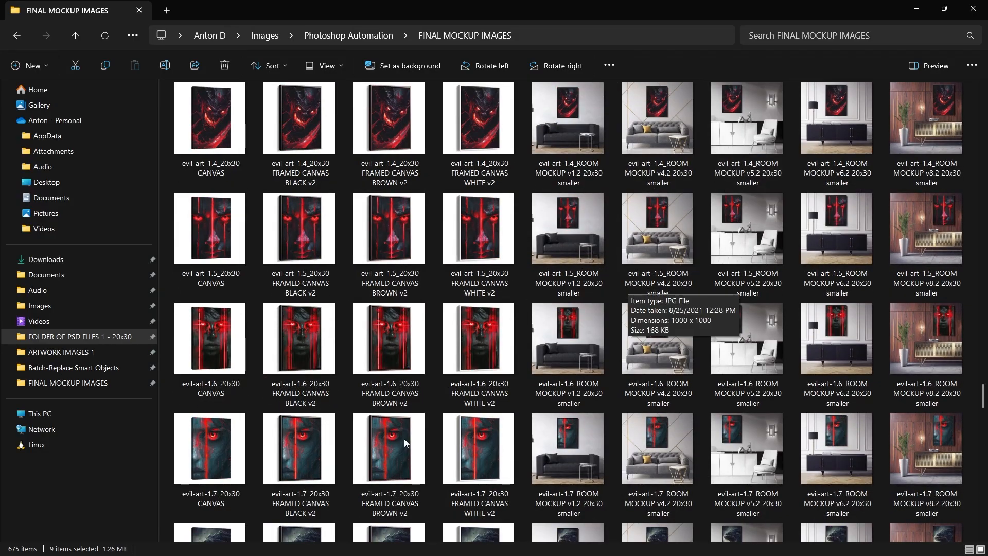
Launch Calculator and compute 27.60 × 675, giving 18,630
{"action": "key", "text": "alt+Tab"}
{"action": "key", "text": "alt+Tab"}
{"action": "key", "text": "Escape"}
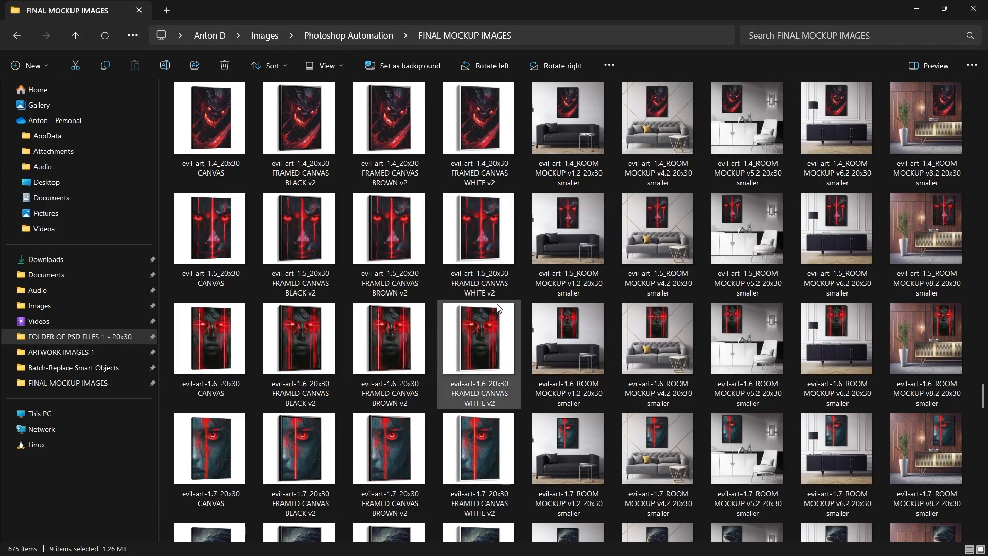
{"action": "key", "text": "super"}
{"action": "type", "text": "calculator"}
{"action": "key", "text": "Return"}
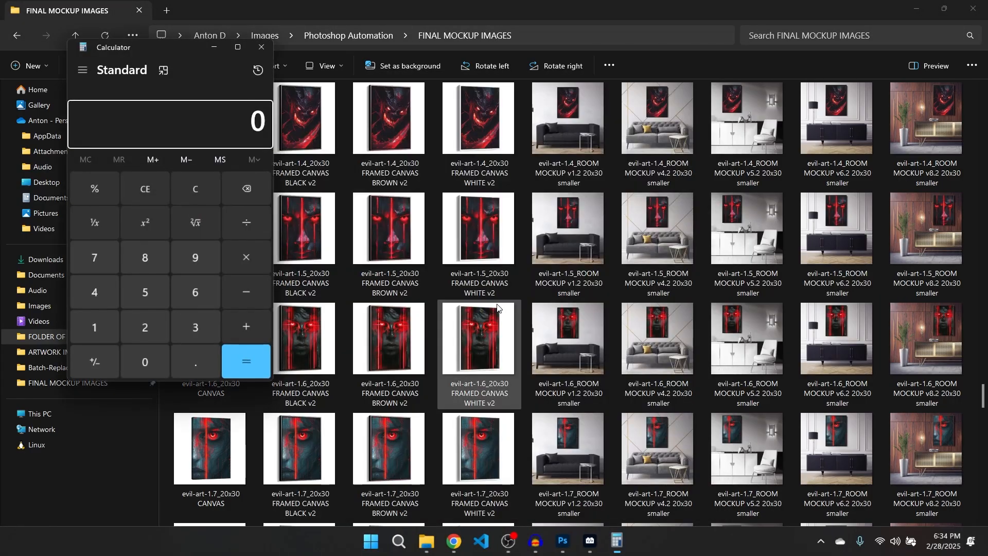
{"action": "type", "text": "27.60"}
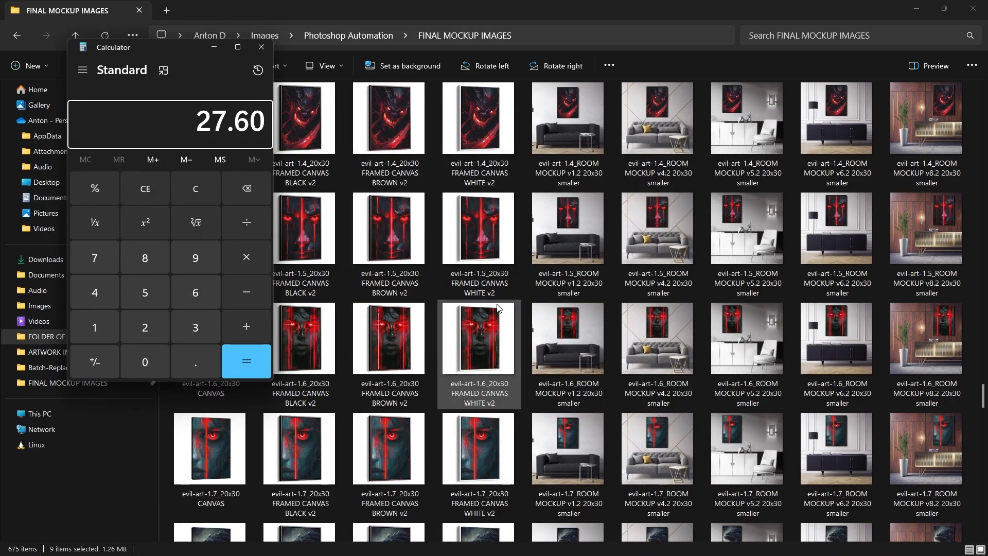
{"action": "type", "text": "*675"}
{"action": "key", "text": "Return"}
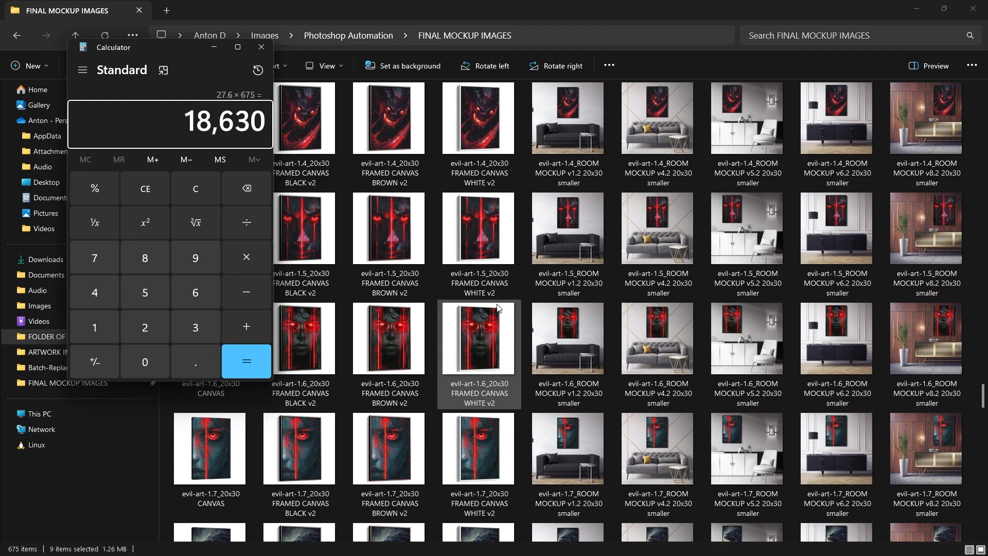
Divide 18,630 by 60 twice to get 5.175, then return to Photoshop
{"action": "key", "text": "slash"}
{"action": "type", "text": "60"}
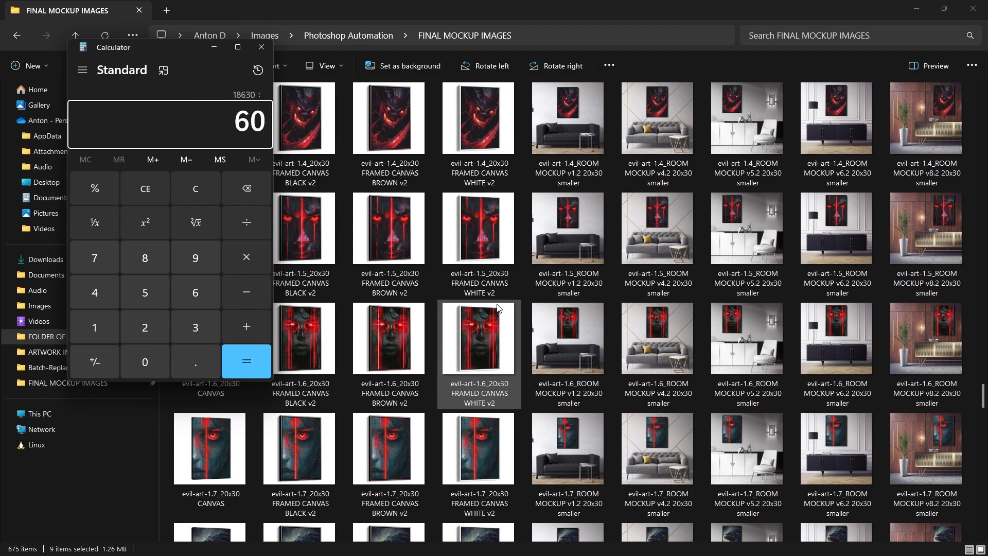
{"action": "key", "text": "Return"}
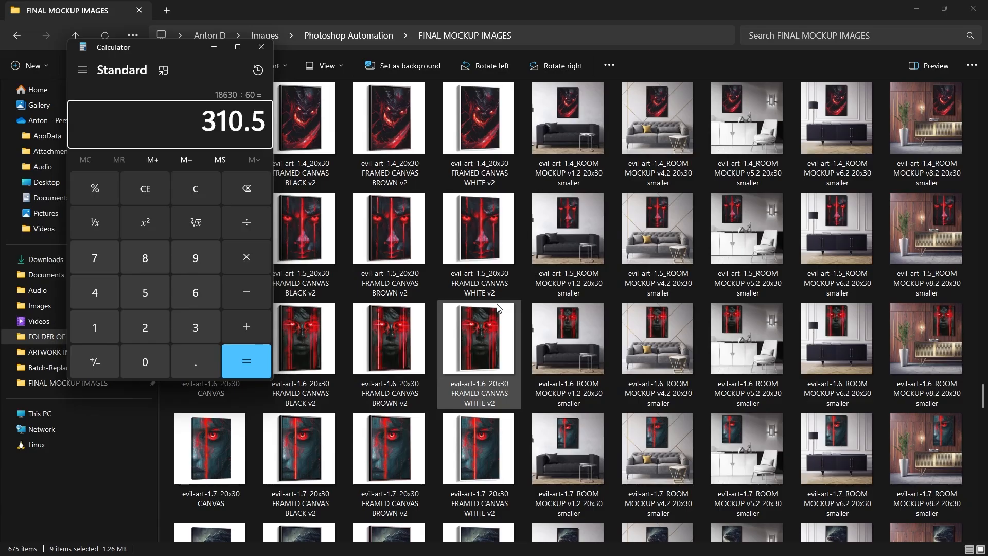
{"action": "key", "text": "slash"}
{"action": "type", "text": "60"}
{"action": "key", "text": "Return"}
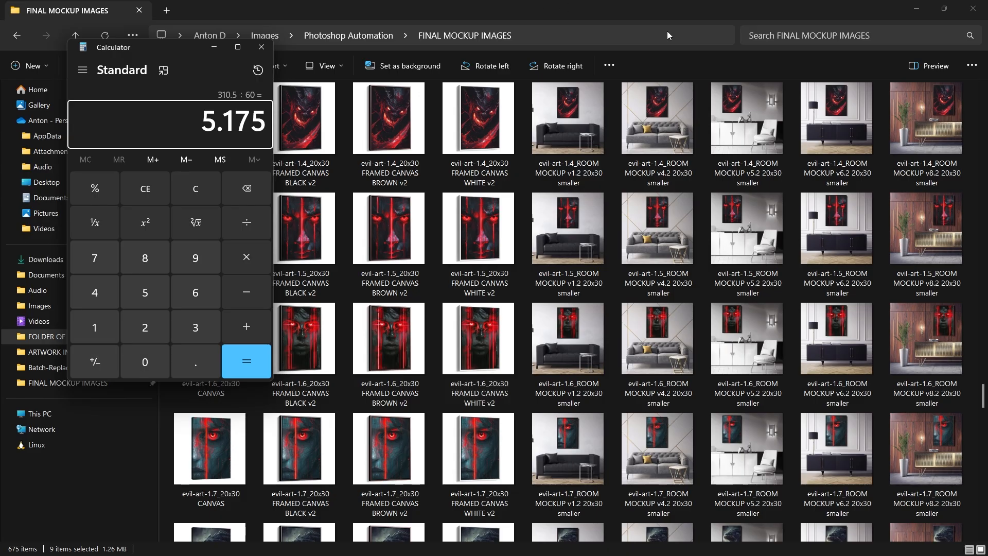
{"action": "left_click", "coordinate": [582, 231]}
{"action": "scroll", "coordinate": [616, 237], "scroll_direction": "up", "scroll_amount": 20}
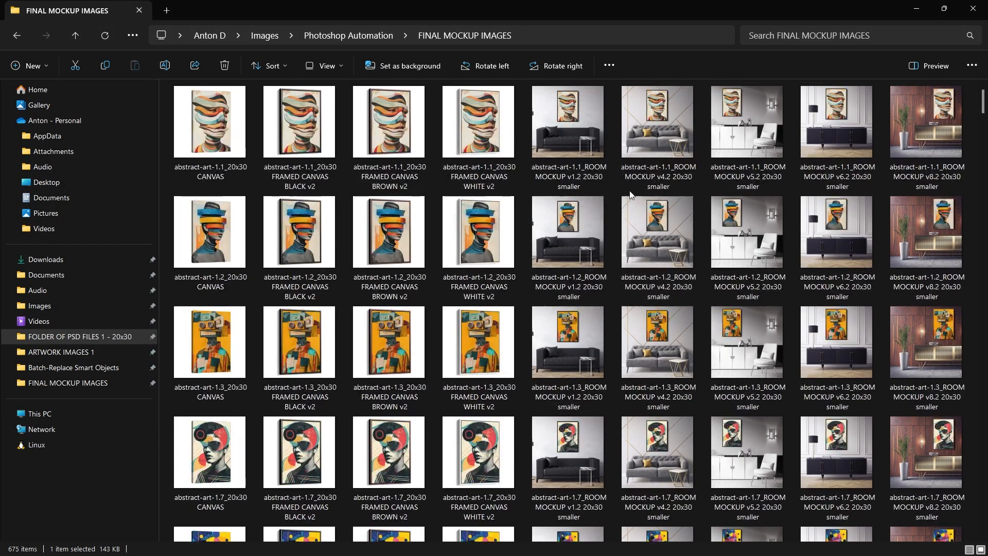
{"action": "key", "text": "alt+Tab"}
{"action": "key", "text": "alt+Tab"}
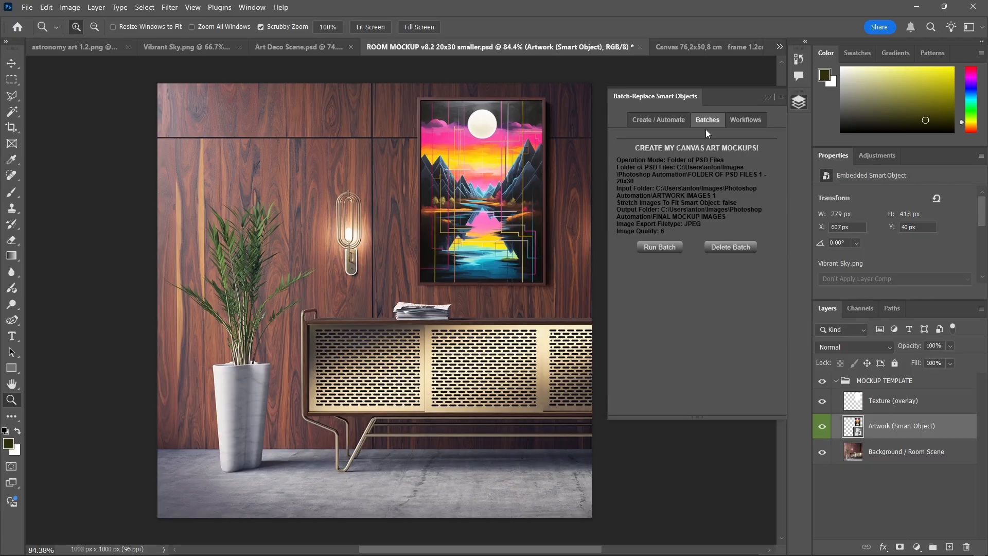
Create and save a new workflow named 'make all client mockups'
{"action": "left_click", "coordinate": [683, 249]}
{"action": "left_click", "coordinate": [746, 117]}
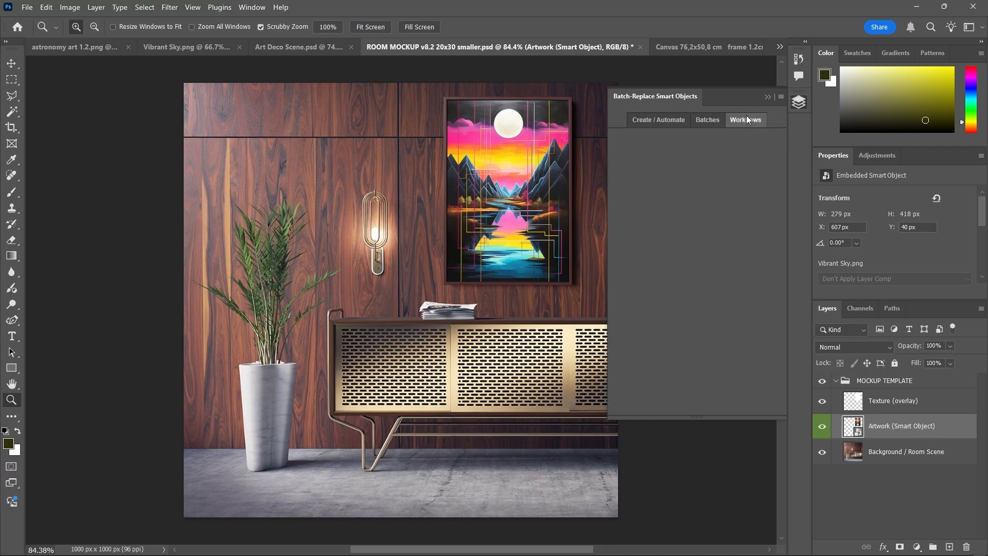
{"action": "left_click", "coordinate": [668, 121]}
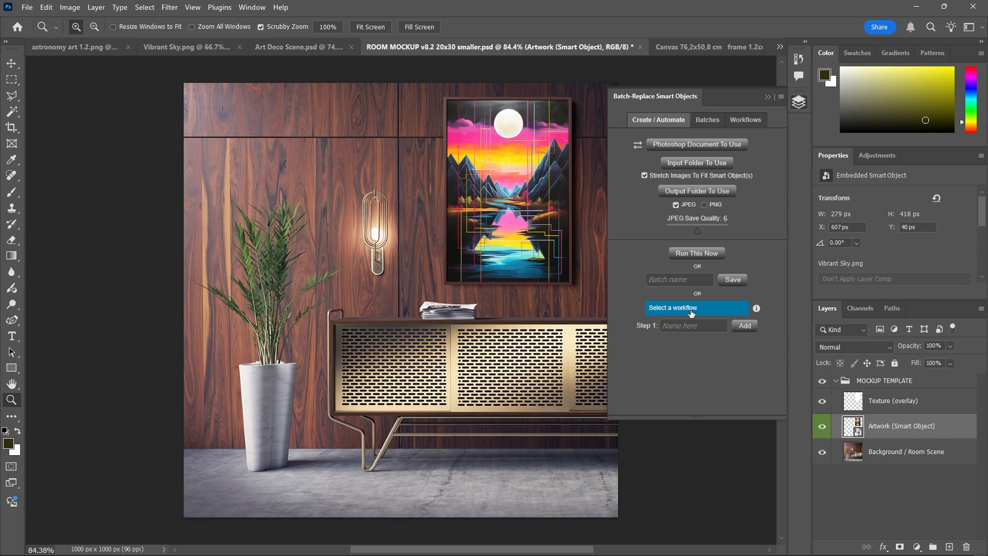
{"action": "left_click", "coordinate": [691, 314]}
{"action": "left_click", "coordinate": [694, 324]}
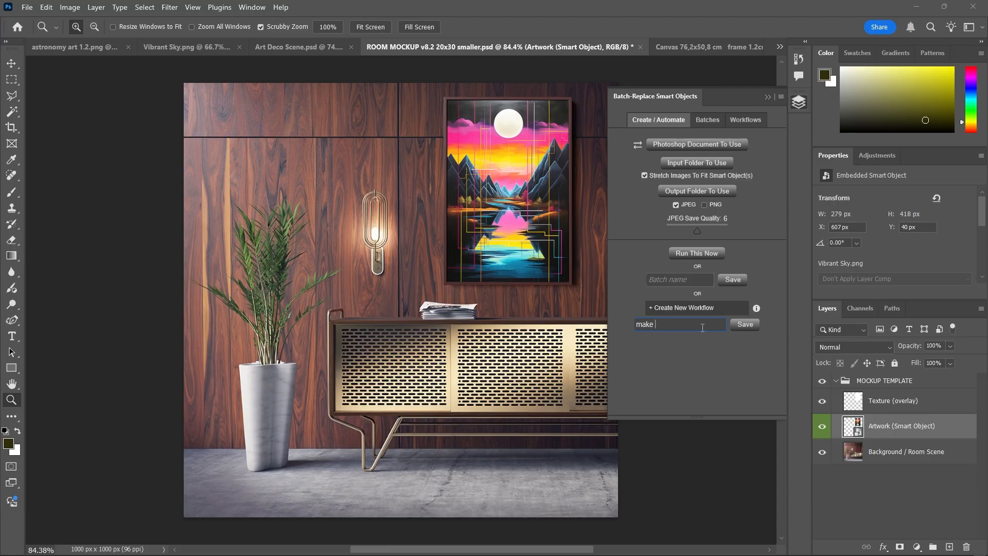
{"action": "type", "text": "make all client mockups"}
{"action": "left_click", "coordinate": [737, 322]}
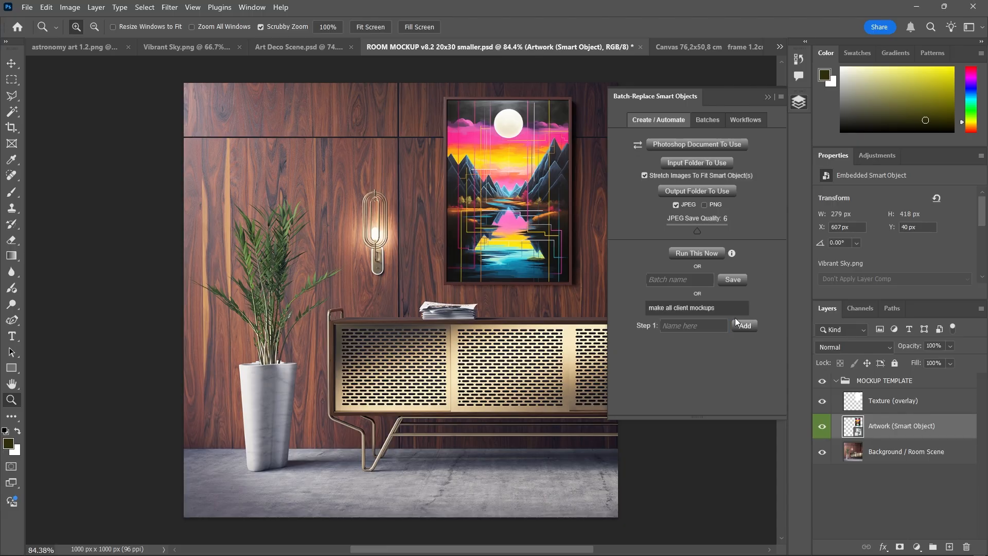
Use 20x30 CANVAS.psd as the step's template and ARTWORK IMAGES 1 as its input folder
{"action": "left_click", "coordinate": [699, 143]}
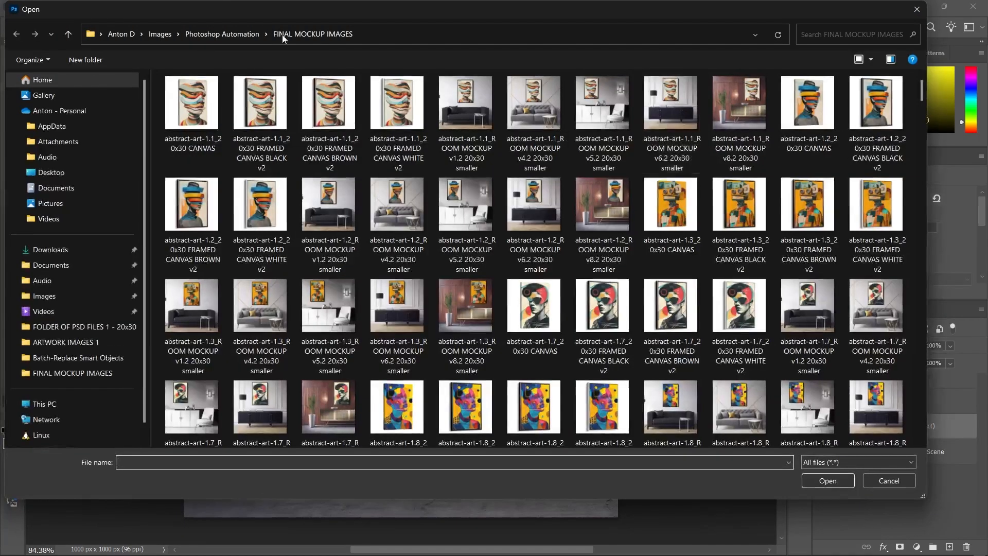
{"action": "left_click", "coordinate": [241, 35]}
{"action": "double_click", "coordinate": [228, 132]}
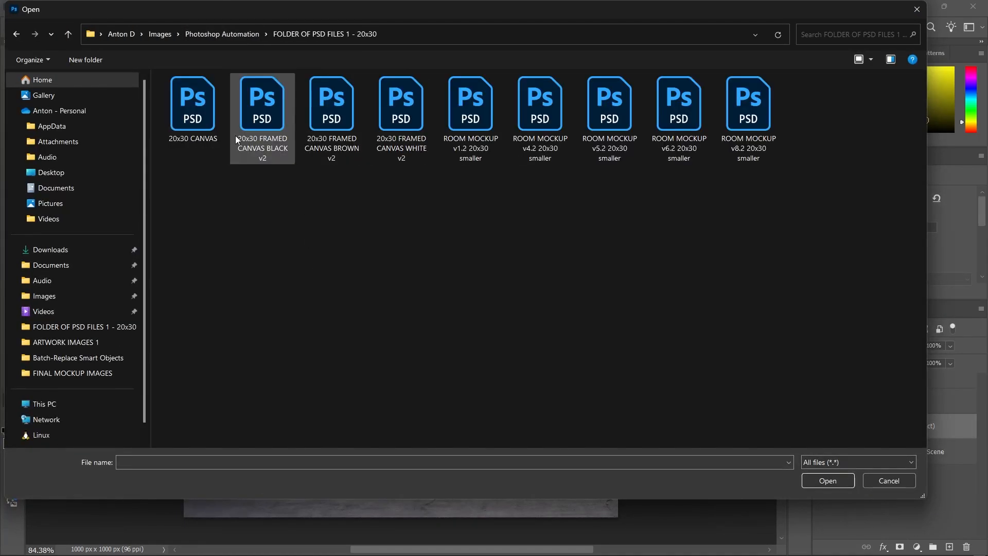
{"action": "double_click", "coordinate": [214, 125]}
{"action": "left_click", "coordinate": [675, 178]}
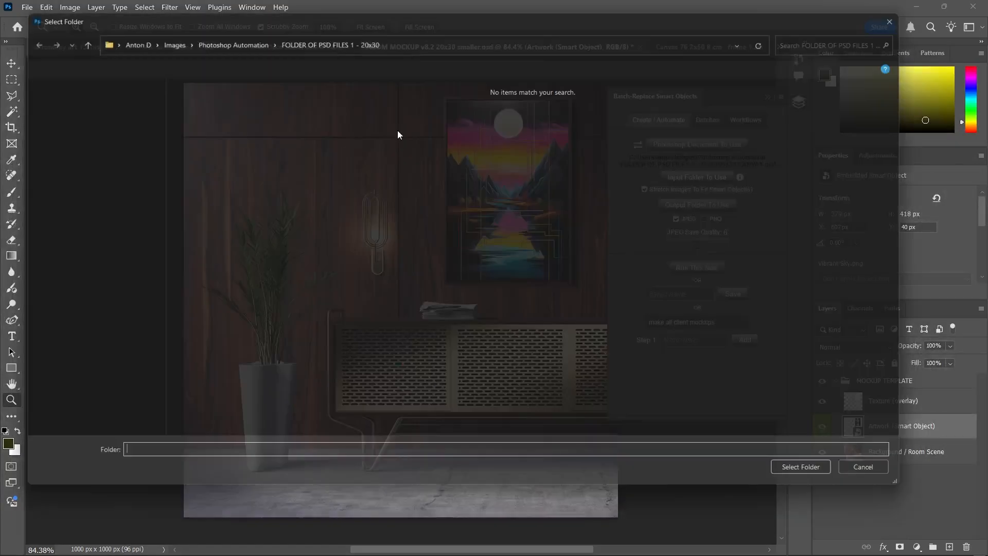
{"action": "left_click", "coordinate": [242, 34]}
{"action": "double_click", "coordinate": [214, 98]}
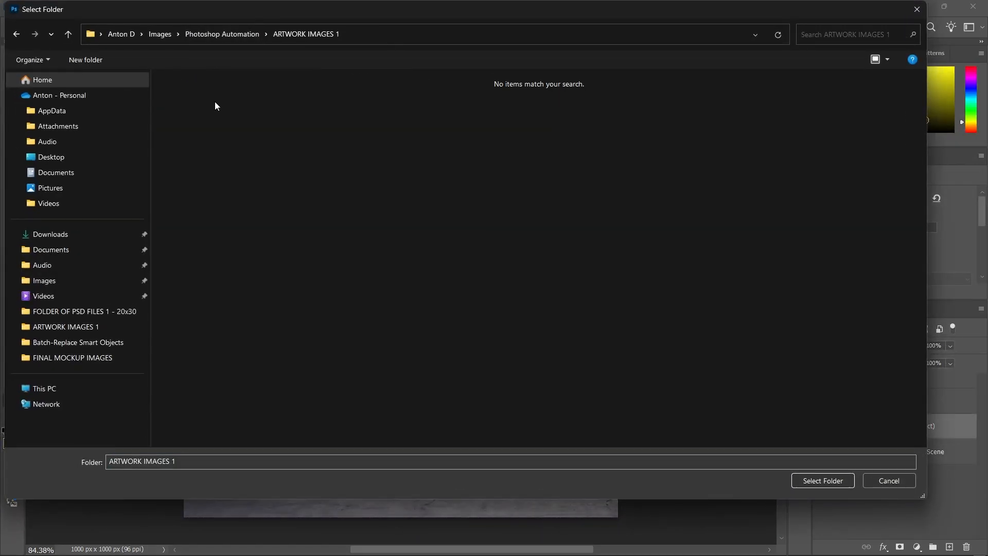
{"action": "left_click", "coordinate": [811, 480]}
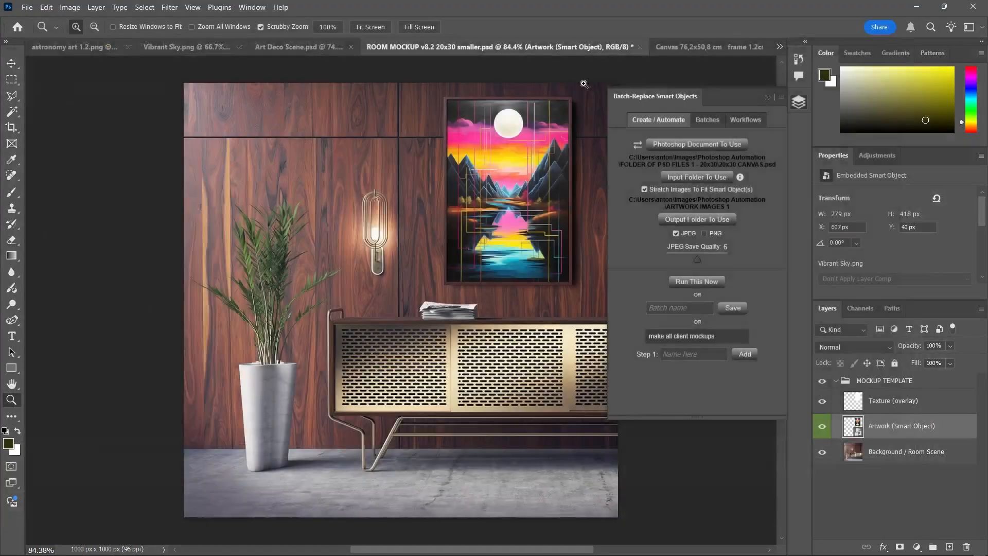
Set the step's output folder to FINAL MOCKUP IMAGES
{"action": "left_click", "coordinate": [684, 219]}
{"action": "left_click", "coordinate": [243, 33]}
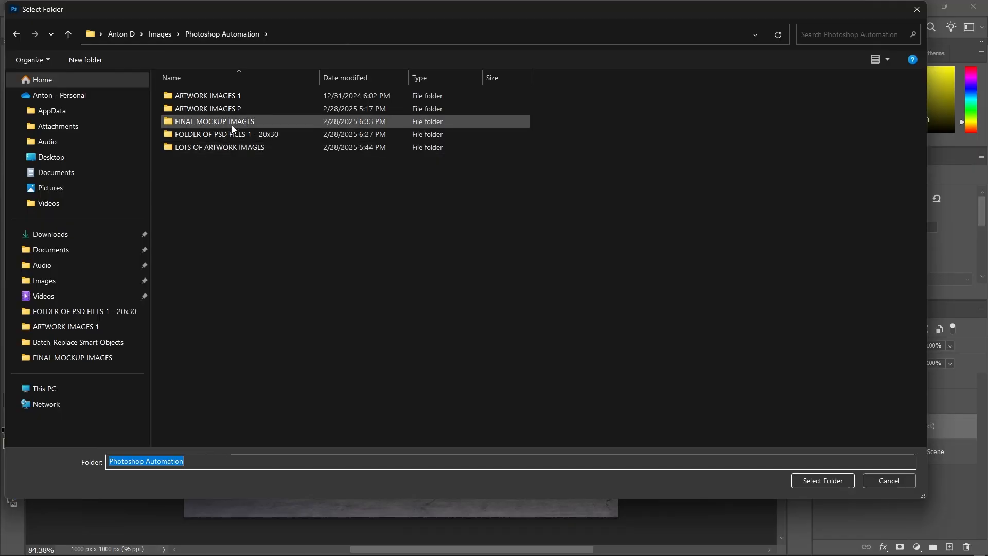
{"action": "double_click", "coordinate": [231, 125]}
{"action": "left_click", "coordinate": [819, 481]}
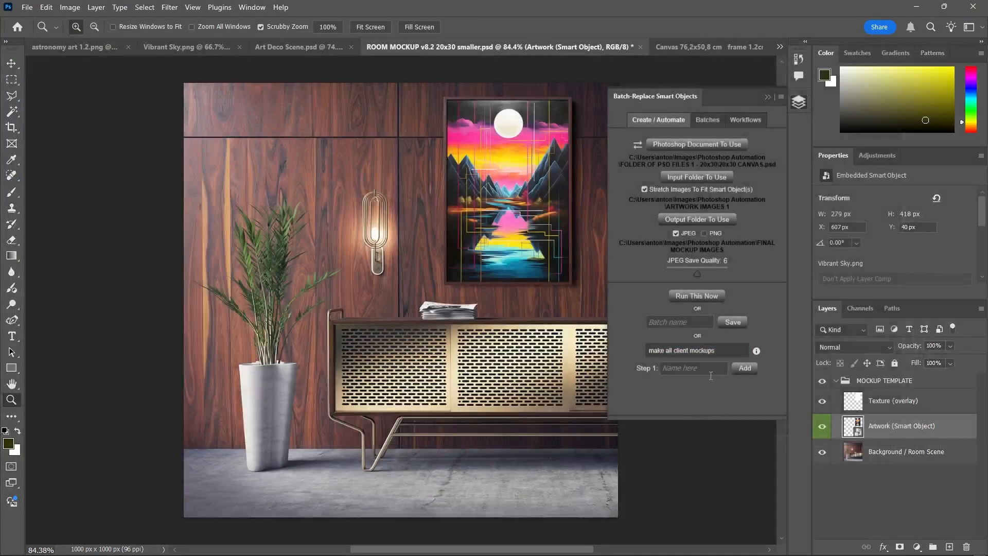
Name the step 'mockups for' plus the client's name and add it as Step 1
{"action": "left_click", "coordinate": [711, 373]}
{"action": "type", "text": "mockups for MR"}
{"action": "key", "text": "Tab"}
{"action": "key", "text": "Tab"}
{"action": "key", "text": "Tab"}
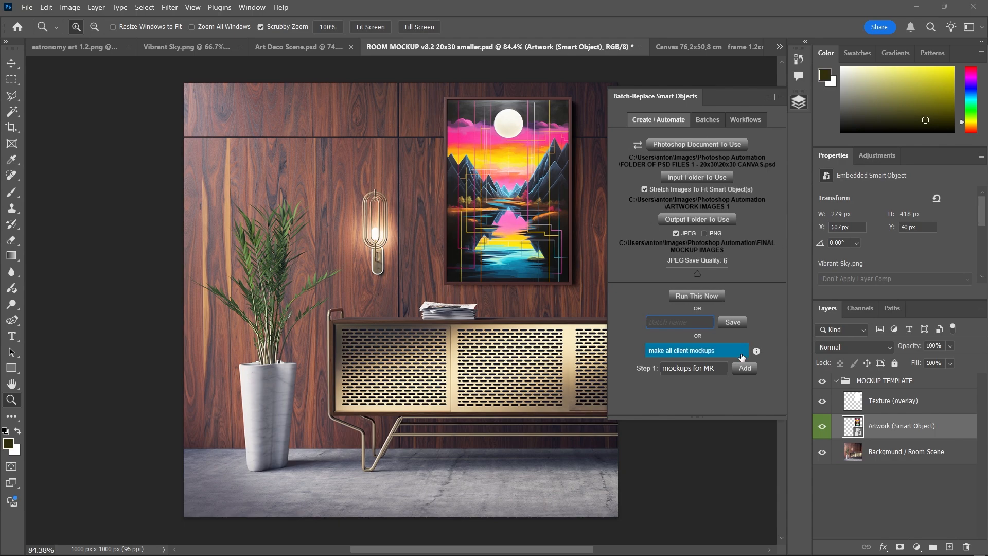
{"action": "type", "text": "JENKINS"}
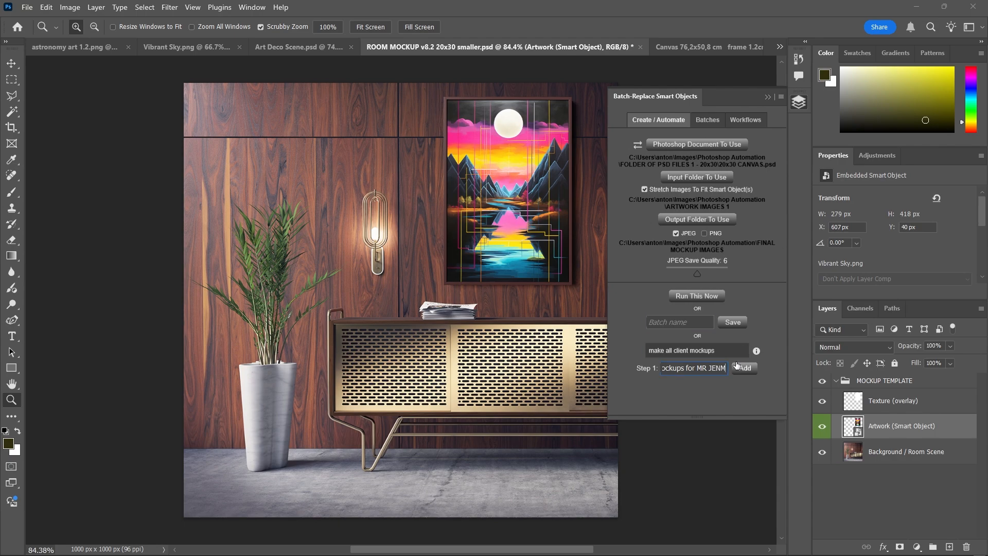
{"action": "type", "text": "!"}
{"action": "left_click", "coordinate": [739, 367]}
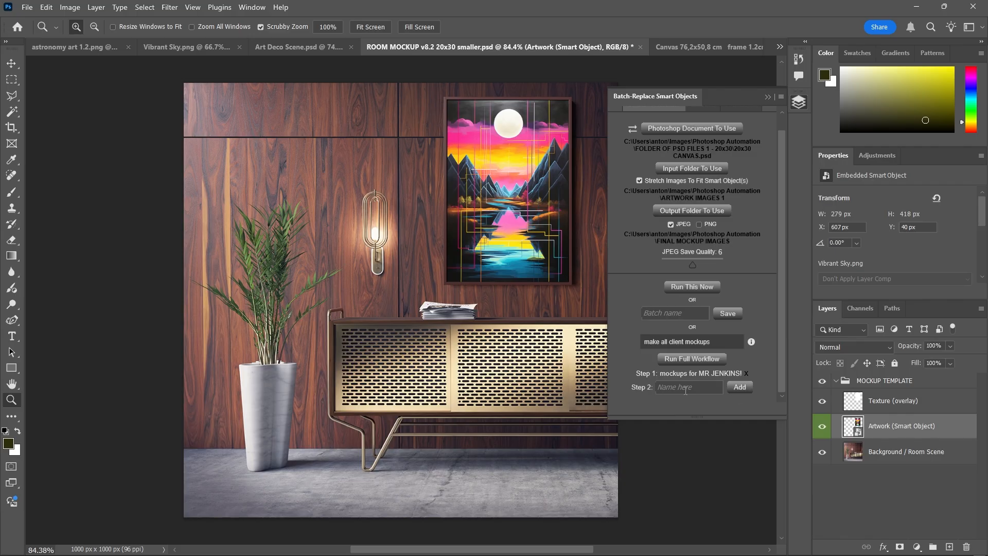
Set PNG output at quality 12 and pick ROOM MOCKUP v4.2 20x30 smaller as the template
{"action": "left_click", "coordinate": [699, 225]}
{"action": "left_click_drag", "start_coordinate": [693, 266], "coordinate": [744, 255]}
{"action": "left_click", "coordinate": [687, 145]}
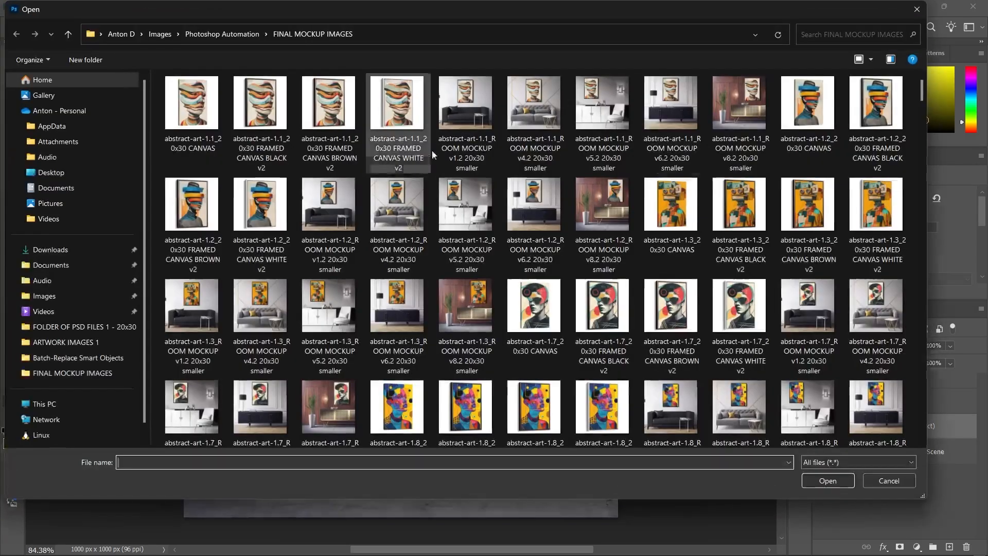
{"action": "left_click", "coordinate": [230, 34]}
{"action": "left_click", "coordinate": [235, 131]}
{"action": "double_click", "coordinate": [236, 134]}
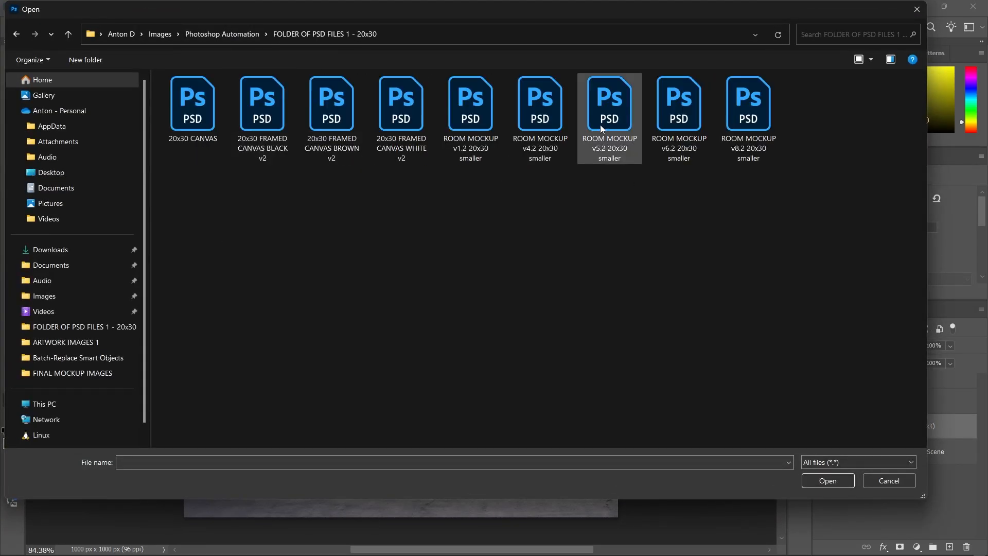
{"action": "double_click", "coordinate": [545, 120]}
Use ARTWORK IMAGES 2 as the artwork input folder
{"action": "left_click", "coordinate": [684, 184]}
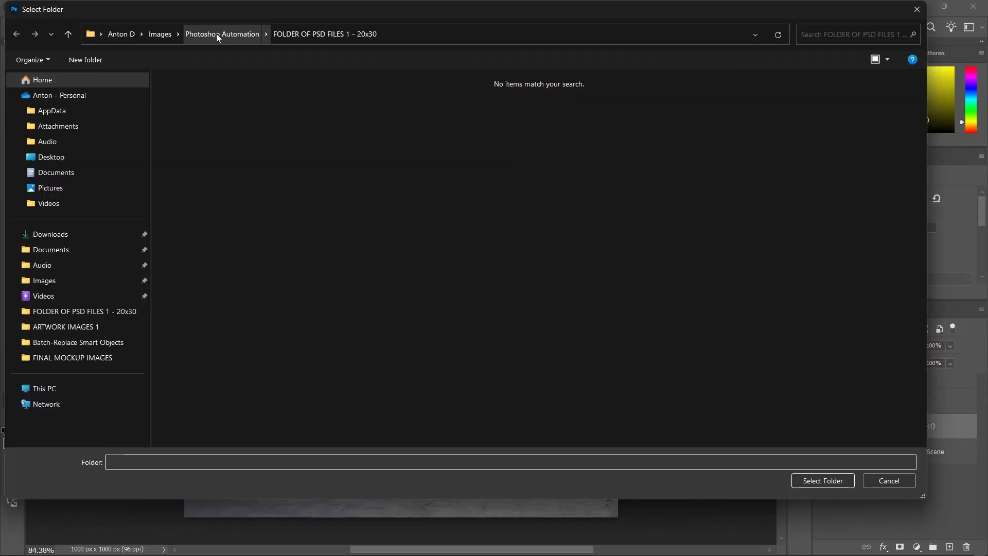
{"action": "left_click", "coordinate": [216, 33]}
{"action": "double_click", "coordinate": [216, 111]}
{"action": "left_click", "coordinate": [815, 480]}
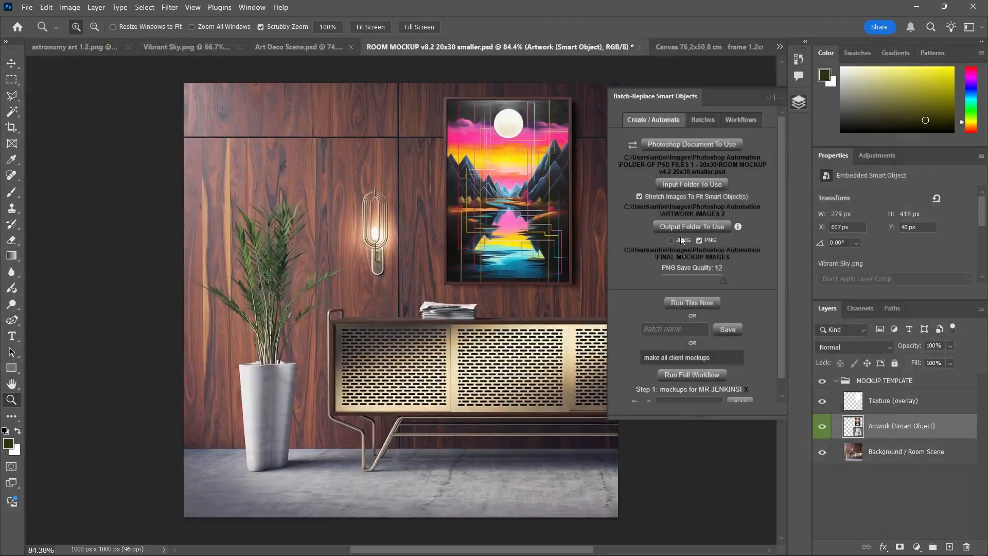
Create a new FINAL MOCKUP IMAGES 2 folder in Photoshop Automation and set it as the output
{"action": "left_click", "coordinate": [692, 226]}
{"action": "left_click", "coordinate": [242, 35]}
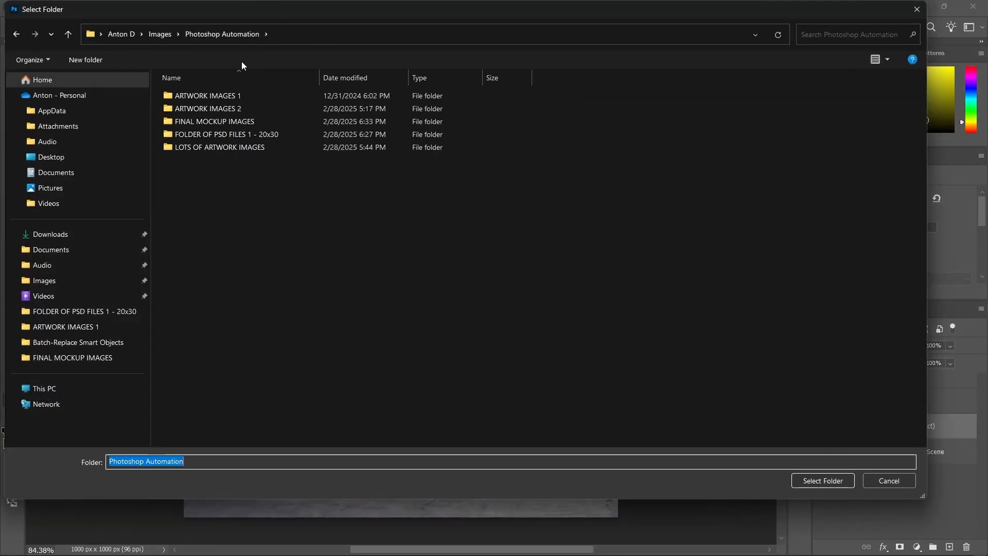
{"action": "left_click", "coordinate": [85, 60]}
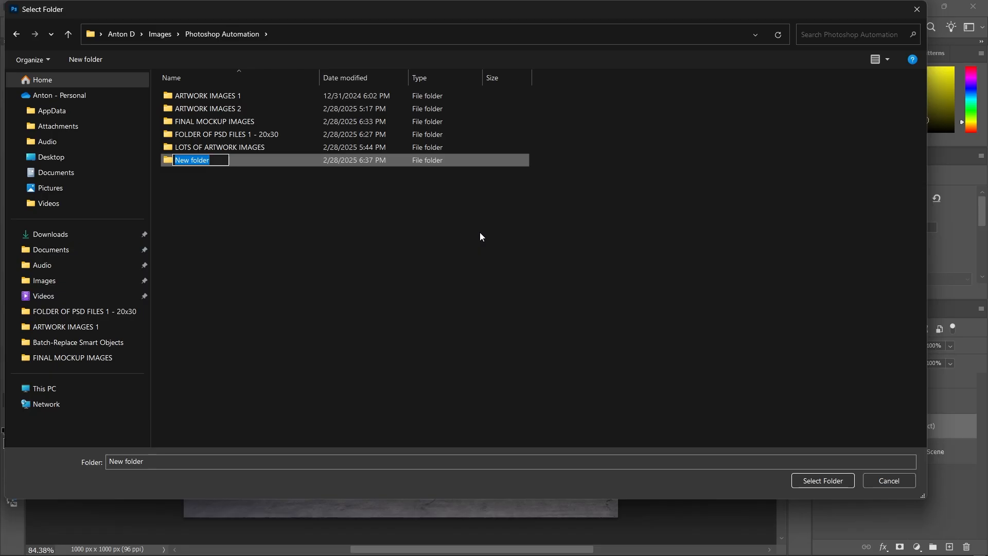
{"action": "type", "text": "FINA"}
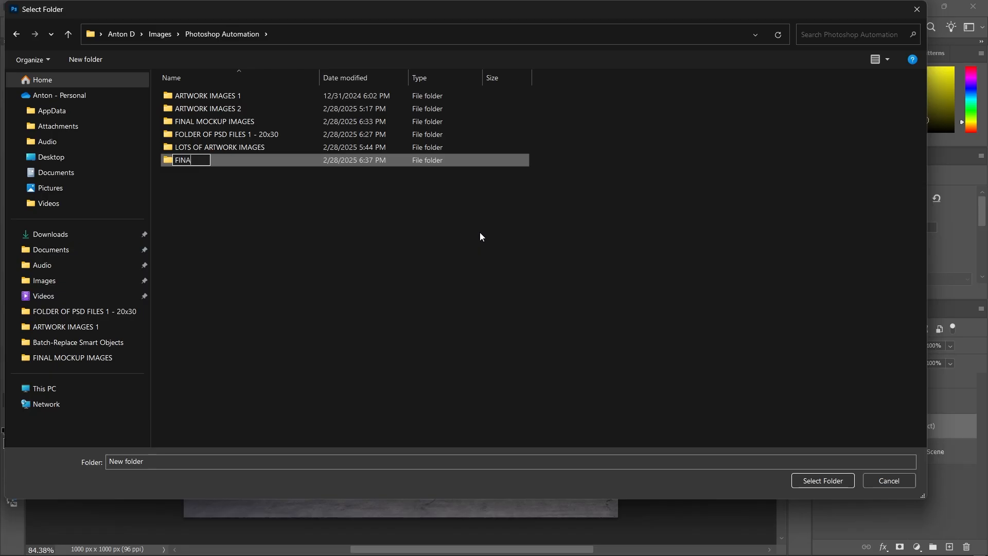
{"action": "type", "text": "L MOCKUP IMAGES 2"}
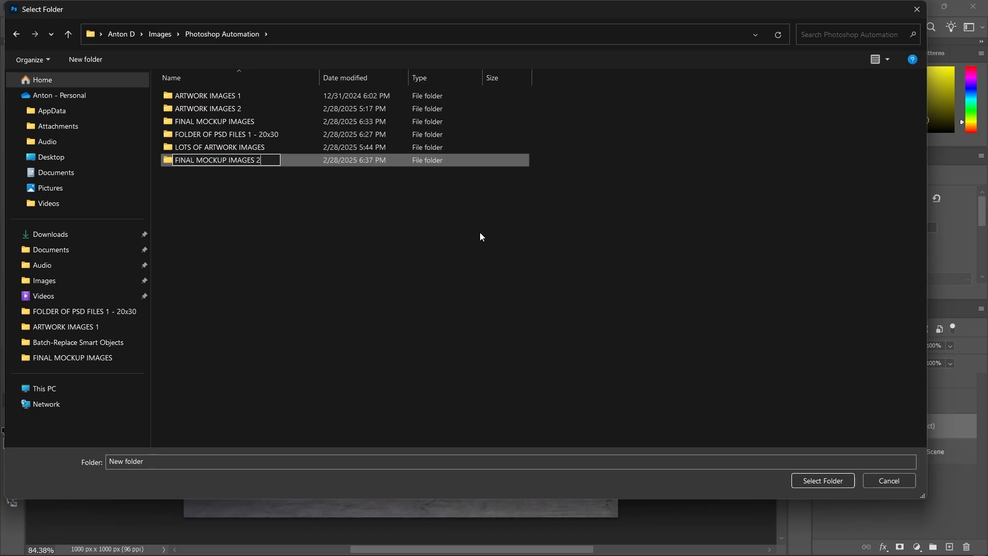
{"action": "key", "text": "Return"}
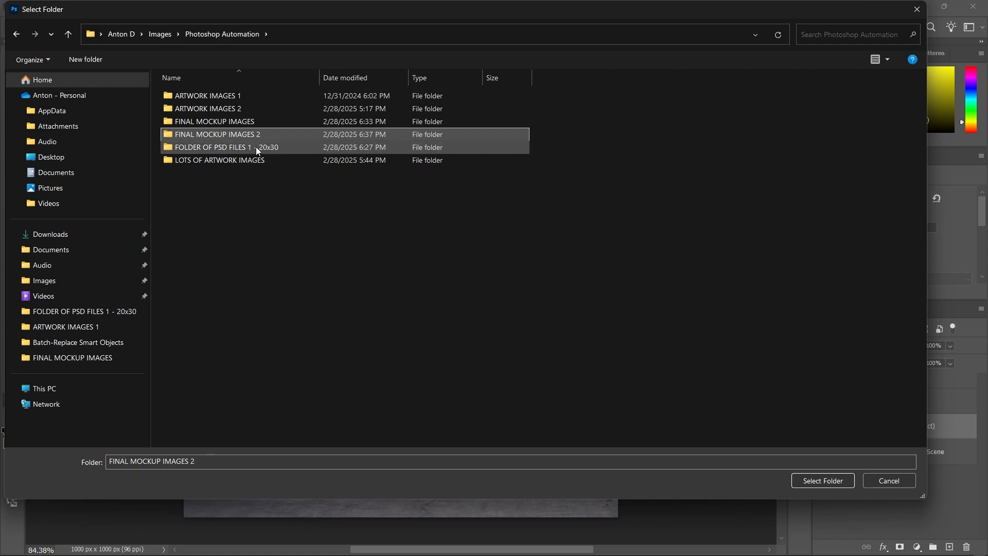
{"action": "double_click", "coordinate": [232, 134]}
{"action": "left_click", "coordinate": [825, 480]}
Name the step as mockups for the client, fixing the typo, and add it to the workflow
{"action": "left_click", "coordinate": [704, 384]}
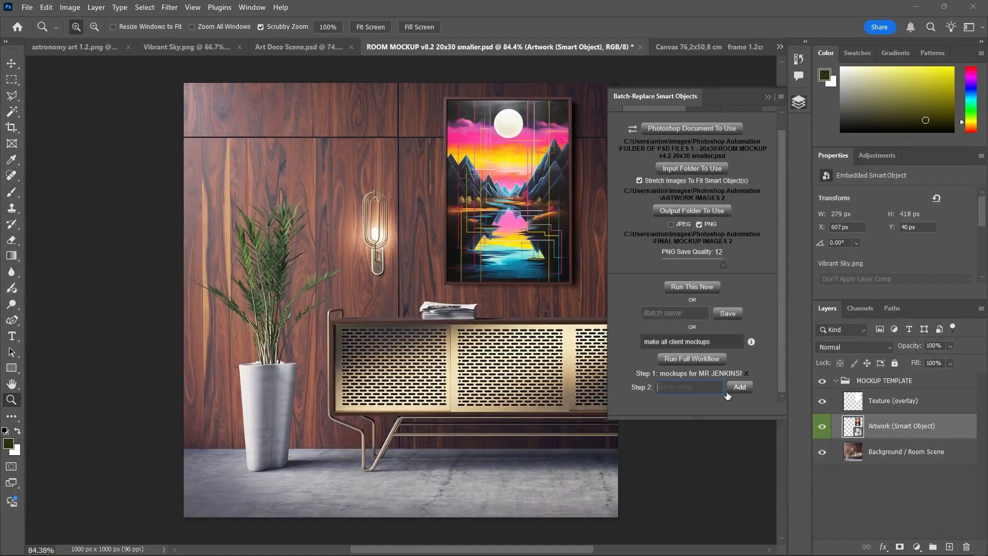
{"action": "type", "text": "mockups fgor "}
{"action": "type", "text": "or MR"}
{"action": "key", "text": "shift+Tab"}
{"action": "type", "text": "HEND"}
{"action": "key", "text": "Tab"}
{"action": "key", "text": "End"}
{"action": "type", "text": "HENDERSON"}
{"action": "left_click", "coordinate": [739, 387]}
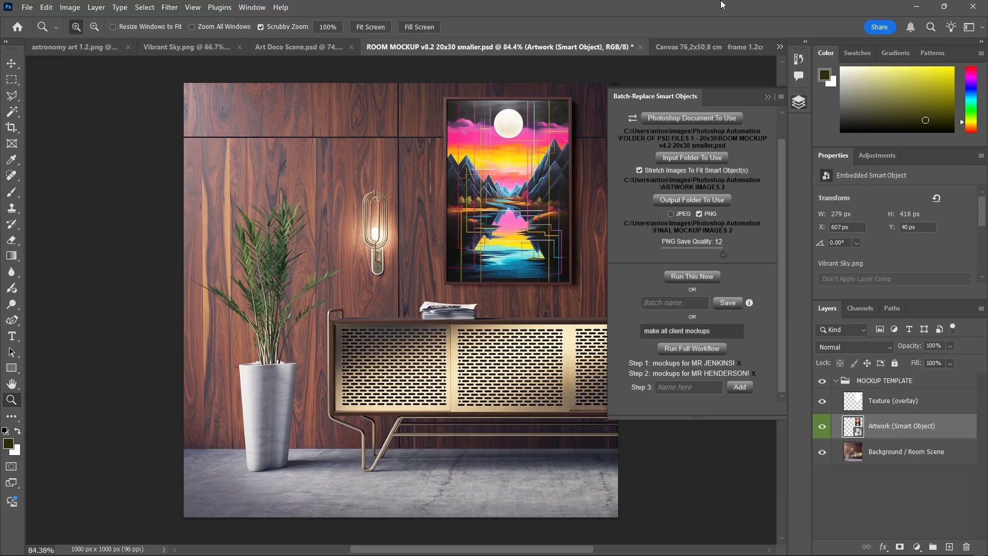
{"action": "scroll", "coordinate": [751, 302], "scroll_direction": "up", "scroll_amount": 1}
Switch between setup and workflow details, ending on the listing of Step 1 JPEG 6 and Step 2 PNG 12
{"action": "left_click", "coordinate": [747, 120]}
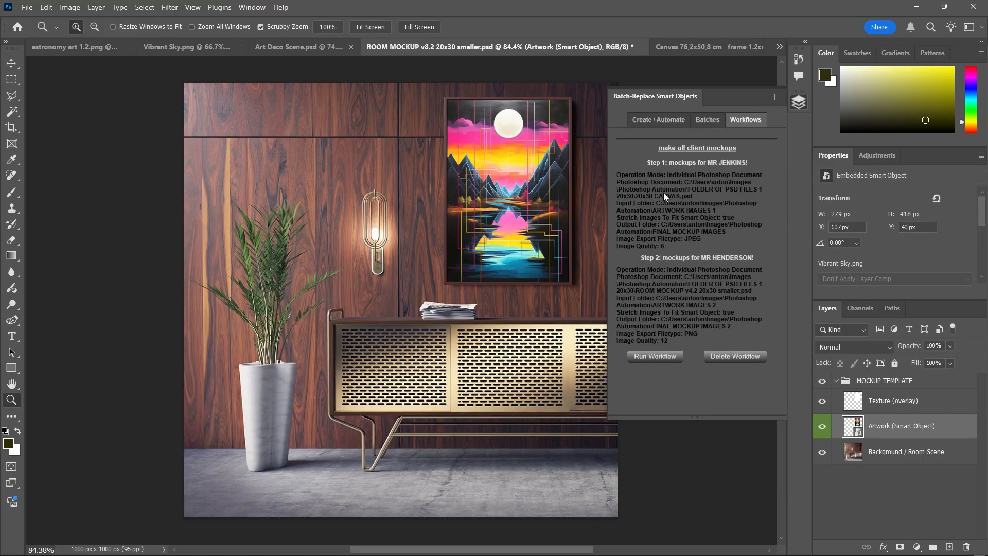
{"action": "left_click", "coordinate": [660, 119]}
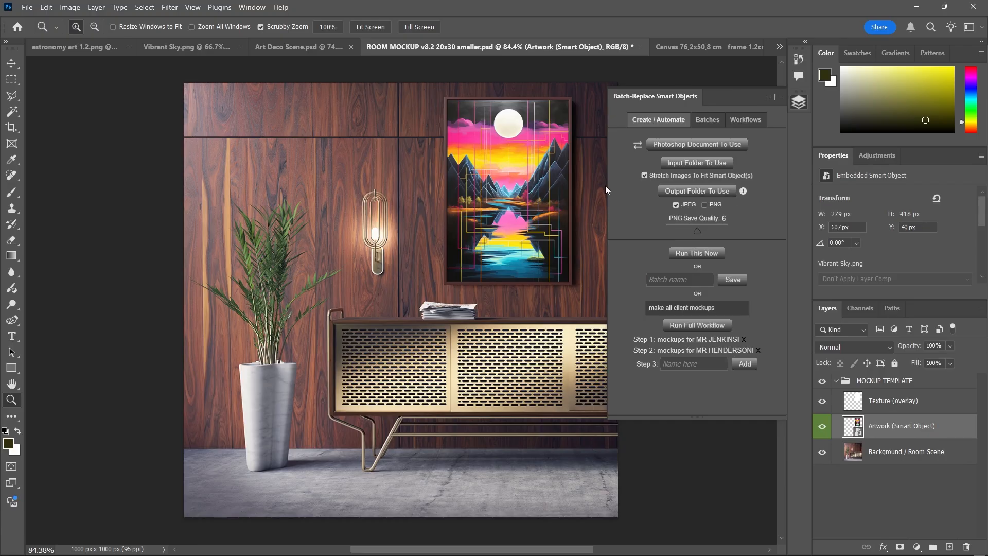
{"action": "left_click", "coordinate": [760, 121]}
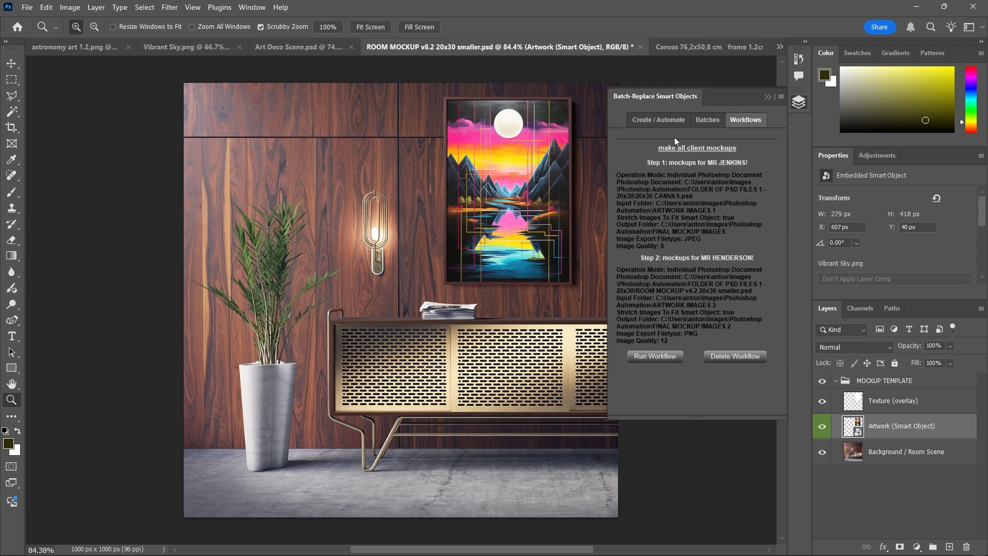
{"action": "left_click", "coordinate": [672, 117]}
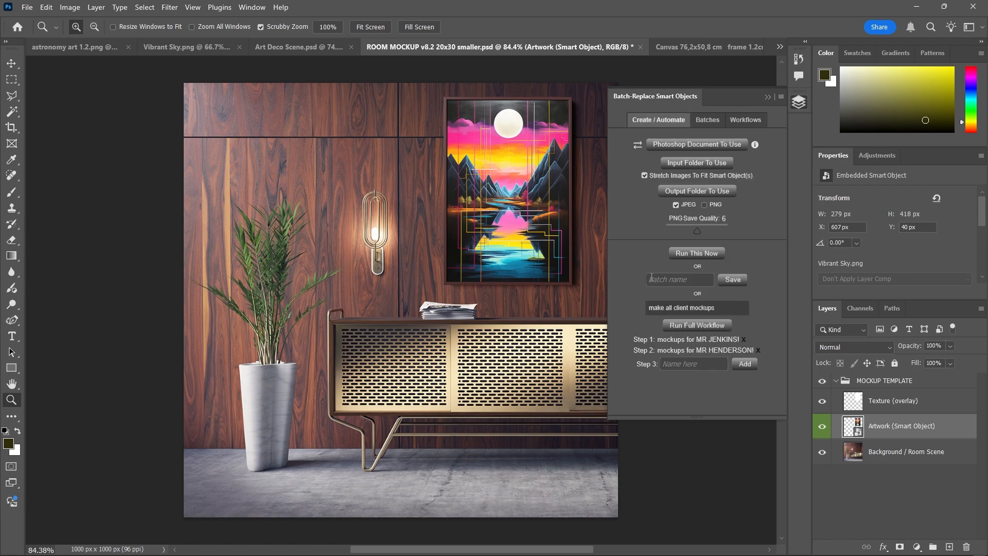
{"action": "left_click", "coordinate": [745, 121]}
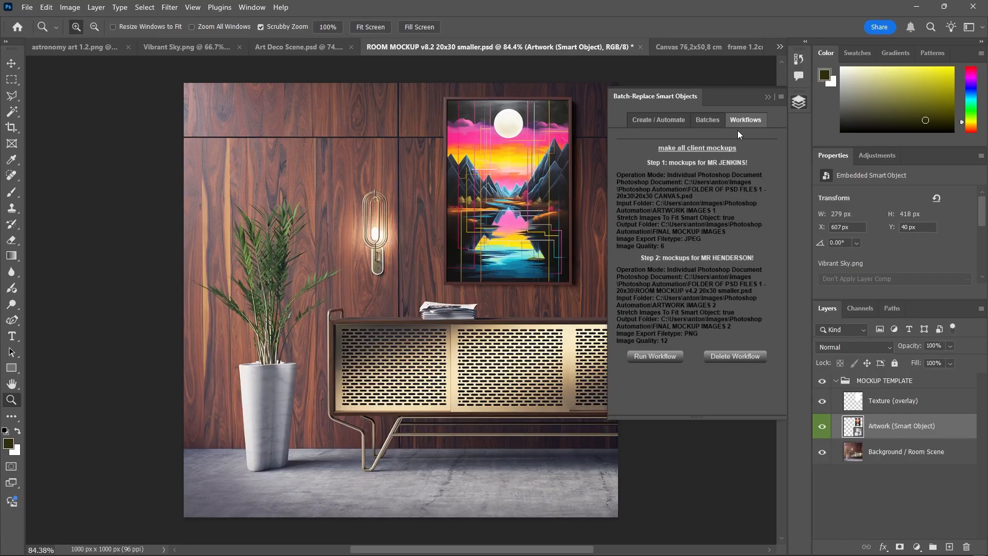
Replace the Artwork smart object's contents with astronomy art 1.17
{"action": "right_click", "coordinate": [880, 438]}
{"action": "left_click", "coordinate": [905, 325]}
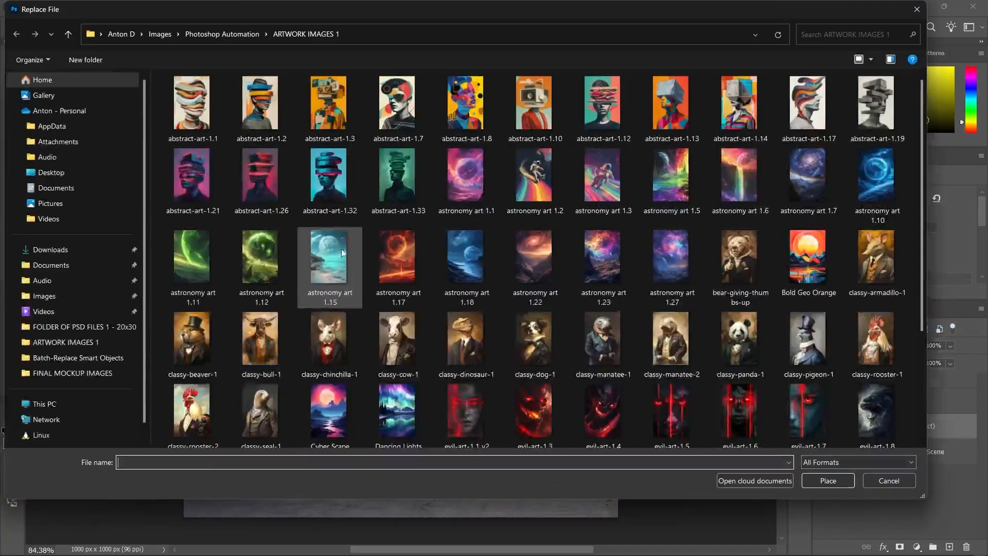
{"action": "double_click", "coordinate": [389, 270]}
Quick-export the mockup as JPG 'astronomy art', then run the make all client mockups workflow
{"action": "left_click", "coordinate": [32, 10]}
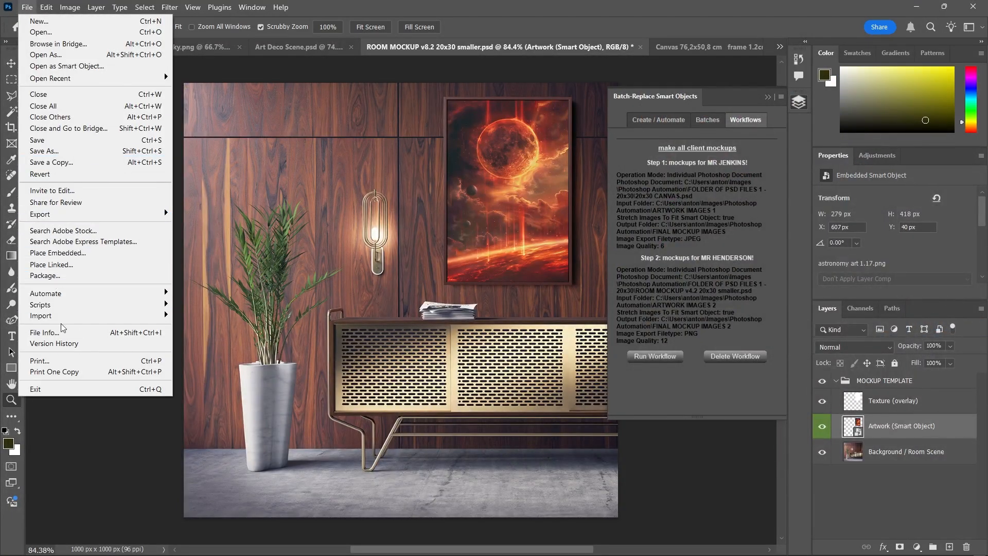
{"action": "mouse_move", "coordinate": [64, 216]}
{"action": "left_click", "coordinate": [240, 214]}
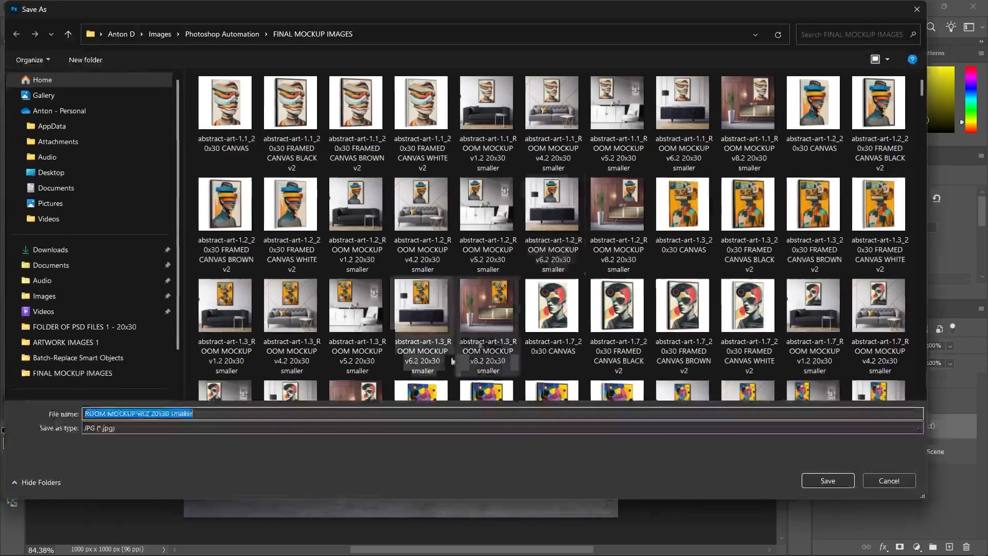
{"action": "type", "text": "astronomy art"}
{"action": "key", "text": "Return"}
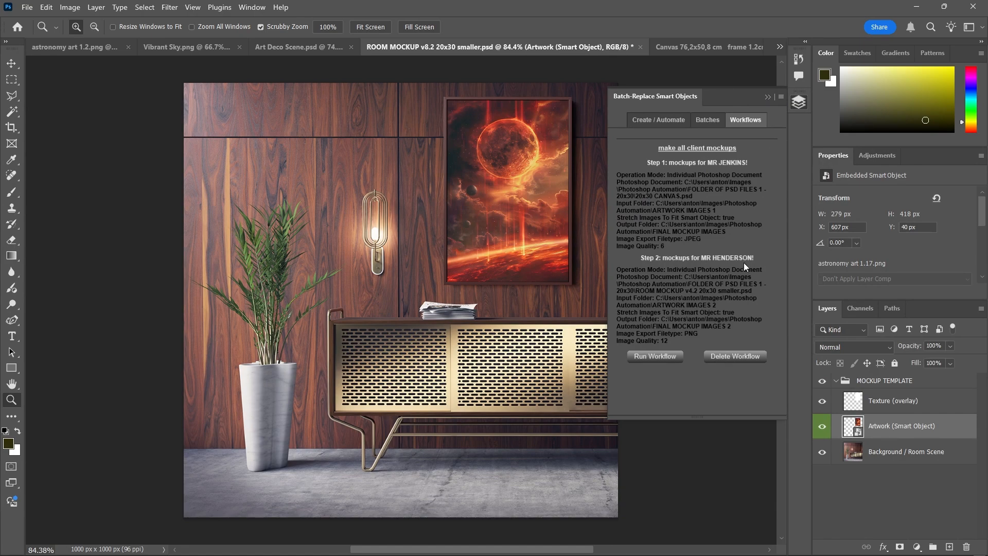
{"action": "left_click", "coordinate": [671, 356]}
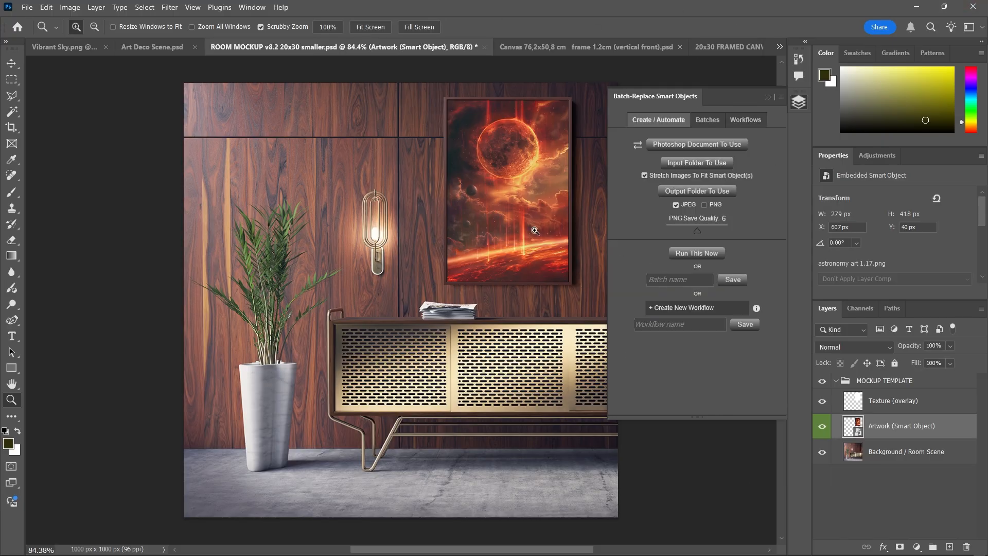
Inspect the room mockup's Background / Room Scene and Artwork smart object layers
{"action": "left_click", "coordinate": [891, 451]}
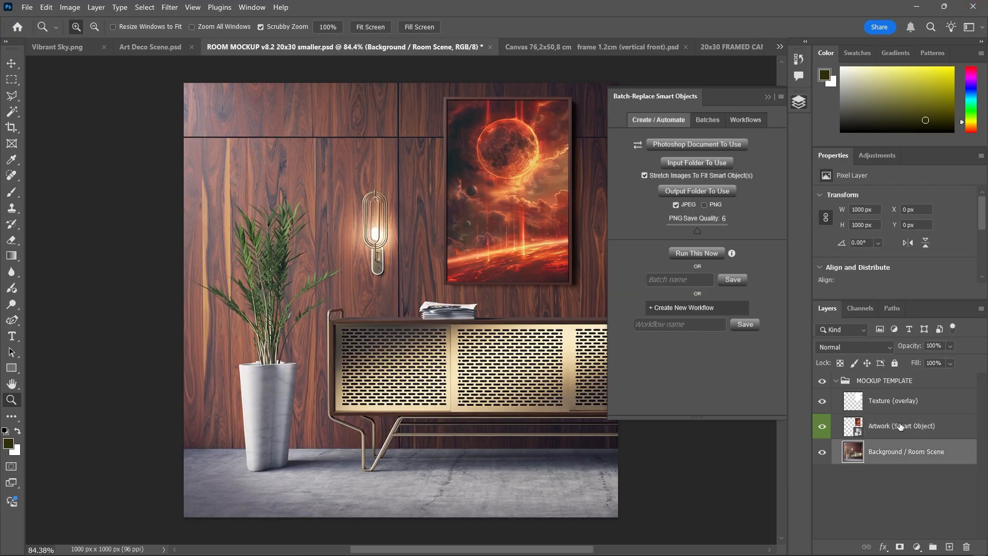
{"action": "left_click", "coordinate": [903, 403]}
{"action": "left_click", "coordinate": [908, 431]}
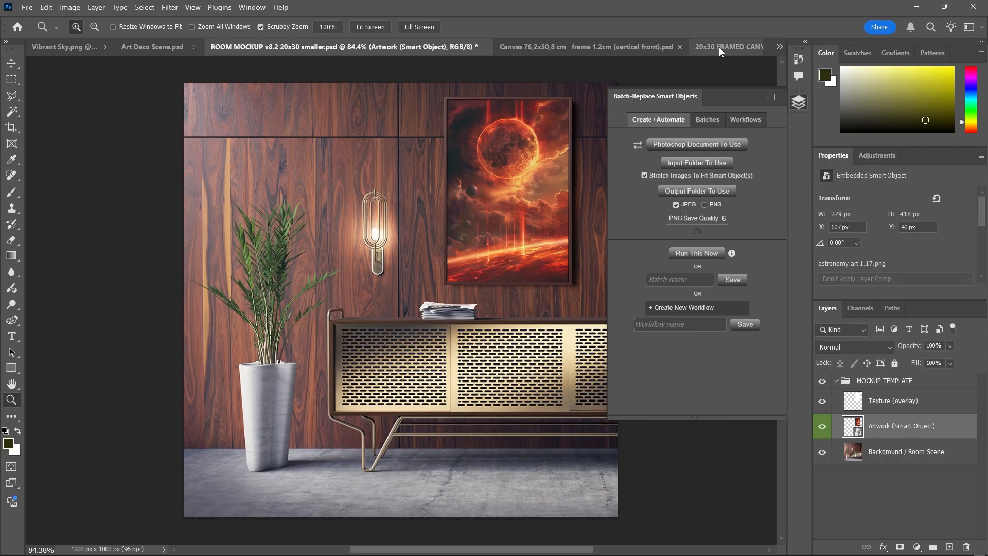
In 20x30 FRAMED CANVAS WHITE v2, check its Artwork and Canvas Face layers, then start choosing the template document
{"action": "left_click", "coordinate": [739, 44]}
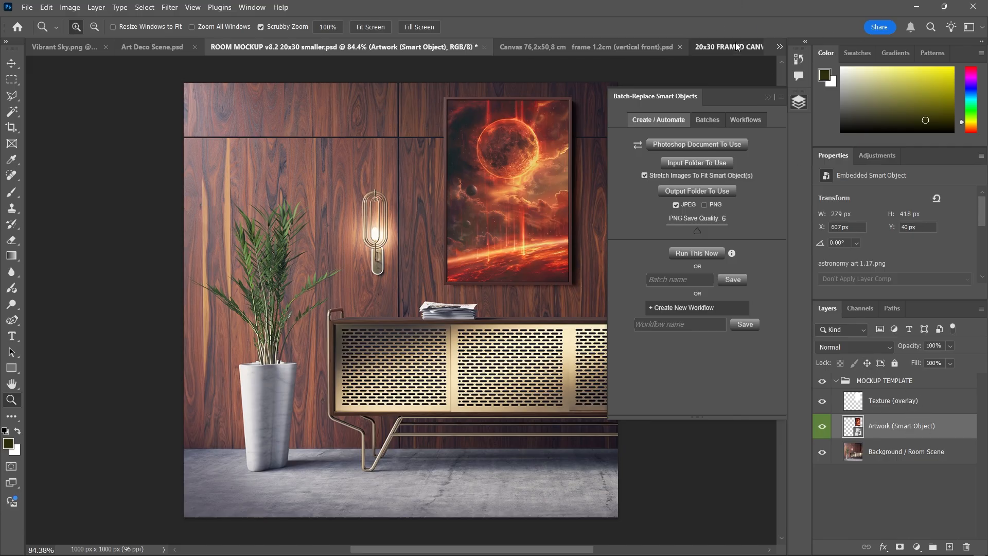
{"action": "scroll", "coordinate": [937, 494], "scroll_direction": "down", "scroll_amount": 1}
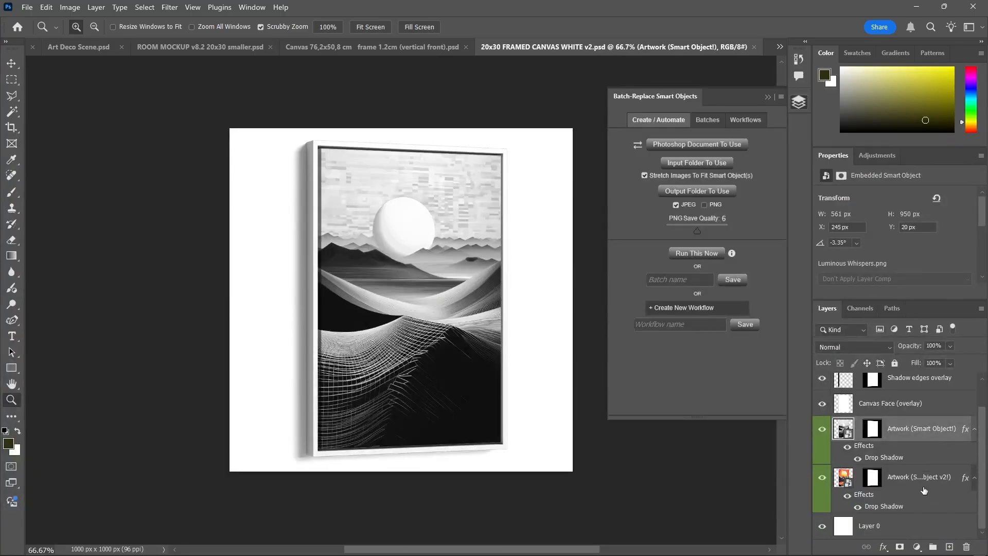
{"action": "scroll", "coordinate": [906, 492], "scroll_direction": "up", "scroll_amount": 1}
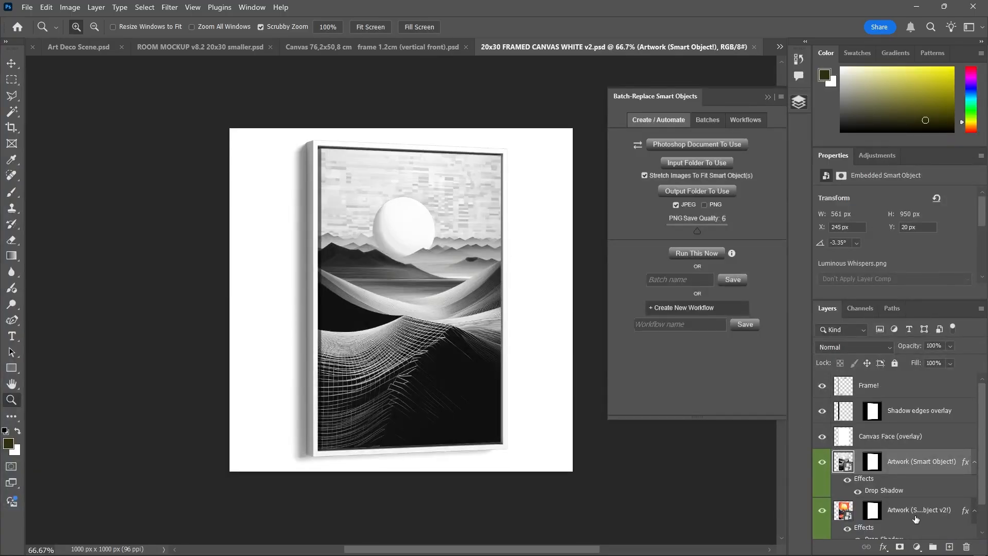
{"action": "left_click", "coordinate": [914, 515]}
{"action": "left_click", "coordinate": [914, 451]}
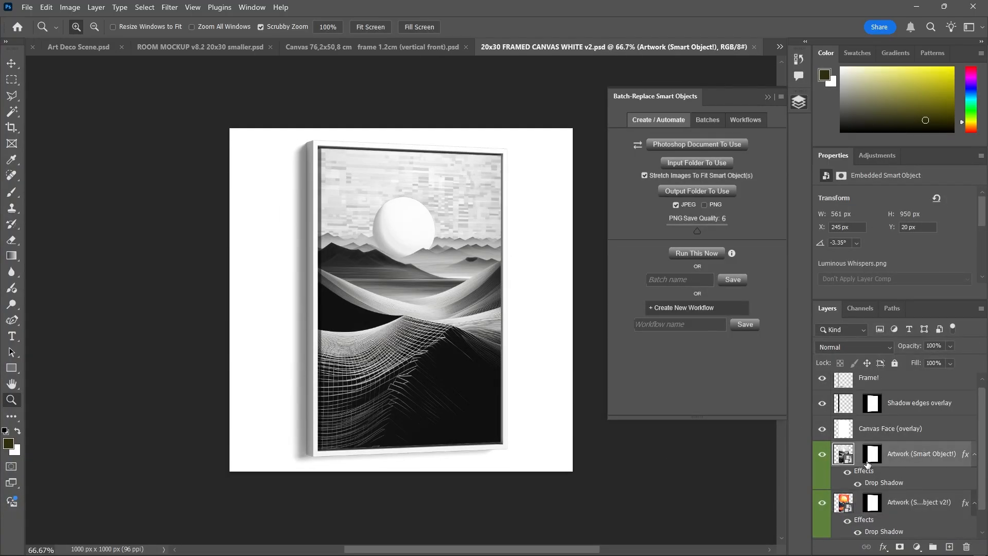
{"action": "left_click", "coordinate": [925, 438]}
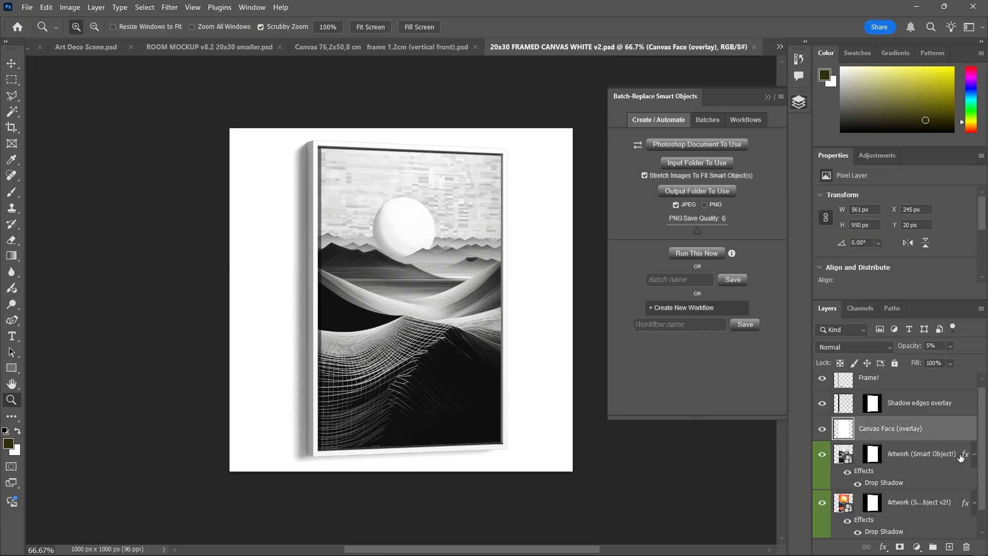
{"action": "left_click", "coordinate": [694, 147]}
Choose 20x30 FRAMED CANVAS WHITE v2 as template and ARTWORK IMAGES 1 as input folder
{"action": "double_click", "coordinate": [403, 120]}
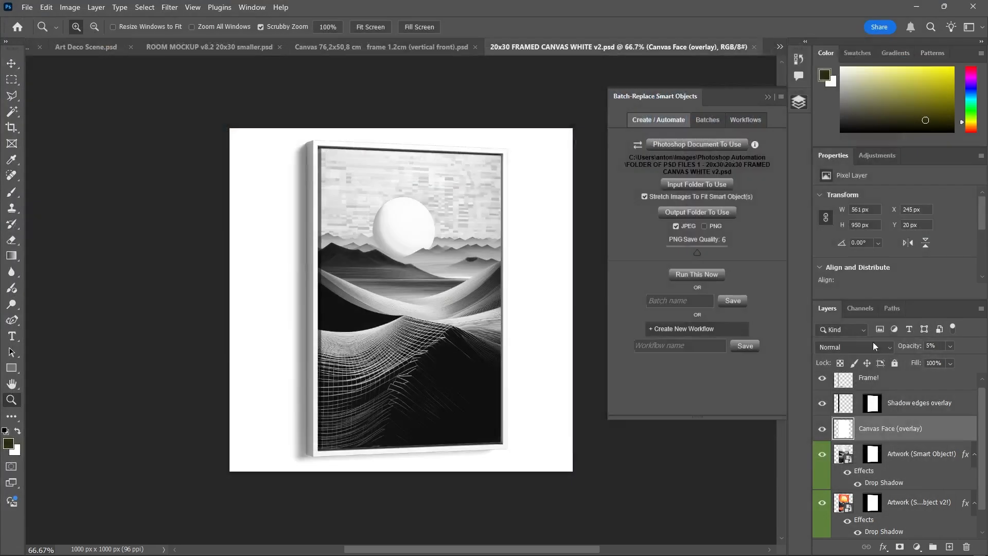
{"action": "left_click", "coordinate": [671, 183]}
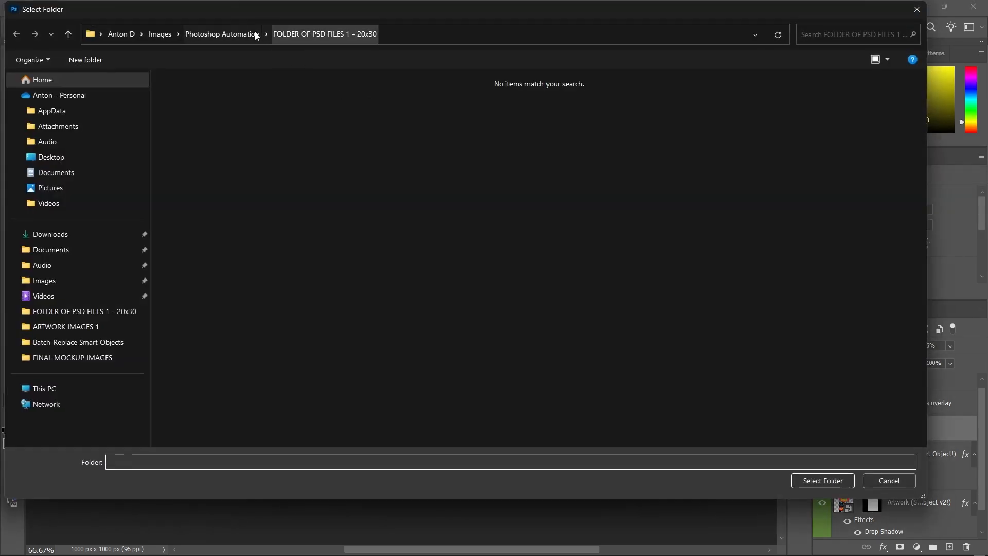
{"action": "left_click", "coordinate": [222, 34]}
{"action": "double_click", "coordinate": [208, 96]}
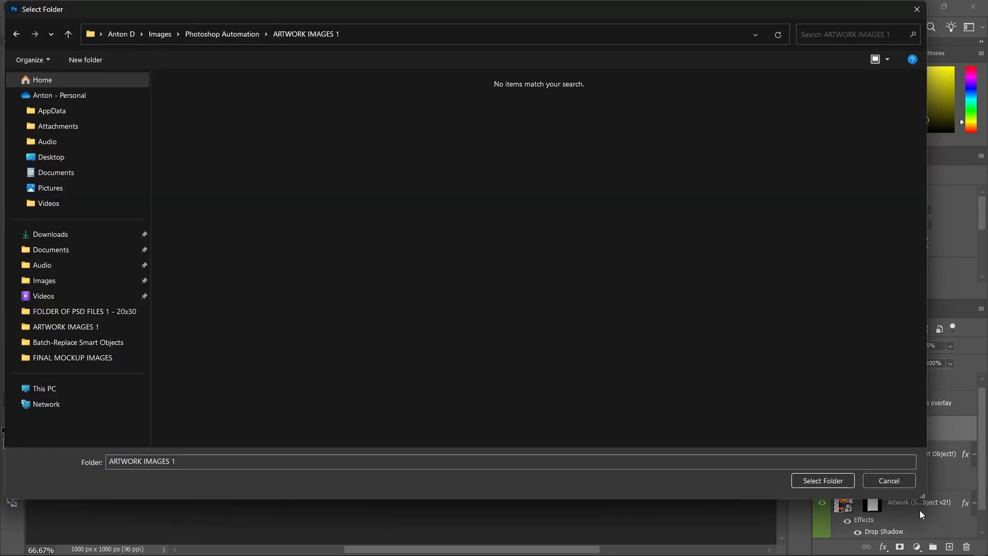
{"action": "left_click", "coordinate": [822, 480]}
Set FINAL MOCKUP IMAGES as the output folder and run the batch immediately
{"action": "left_click", "coordinate": [697, 227]}
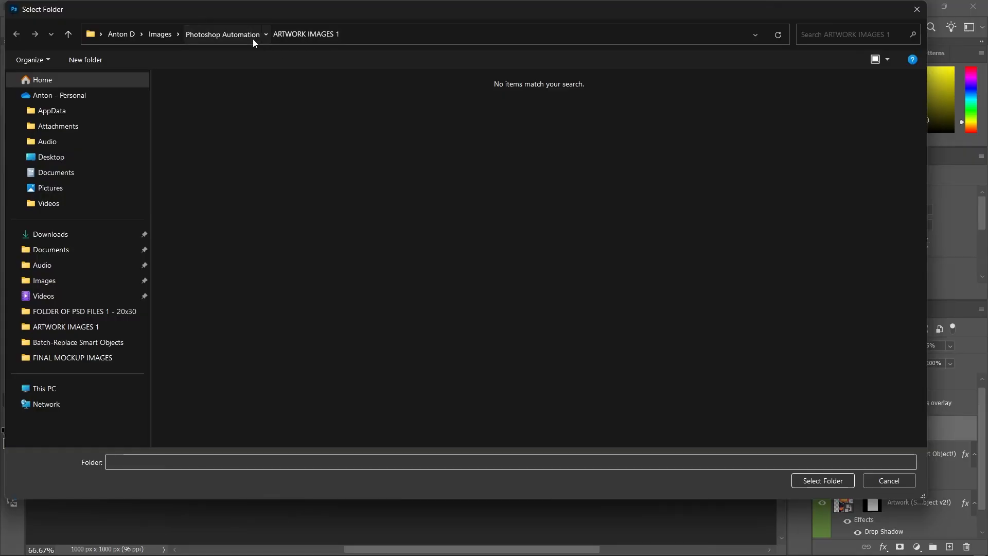
{"action": "left_click", "coordinate": [242, 34]}
{"action": "double_click", "coordinate": [214, 121]}
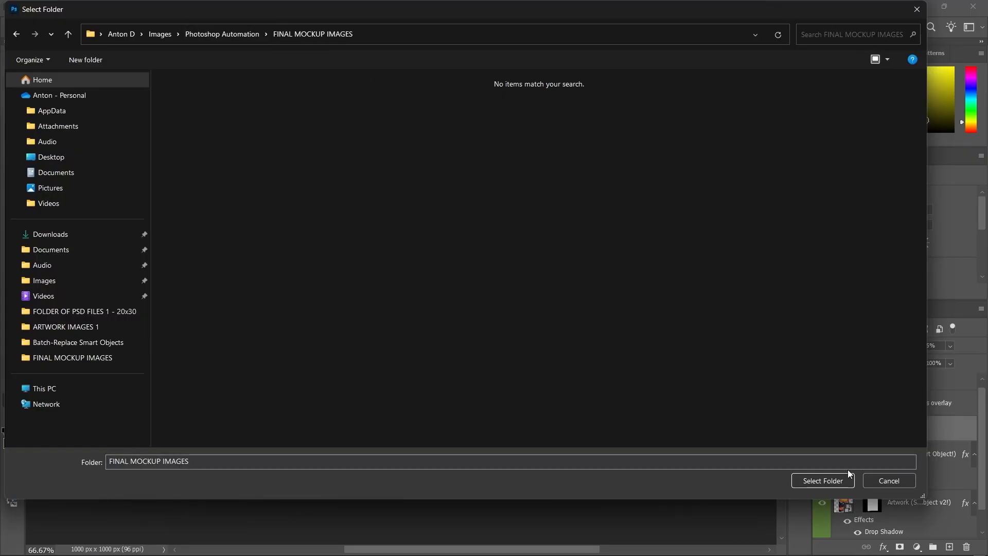
{"action": "left_click", "coordinate": [808, 479]}
{"action": "left_click", "coordinate": [722, 303]}
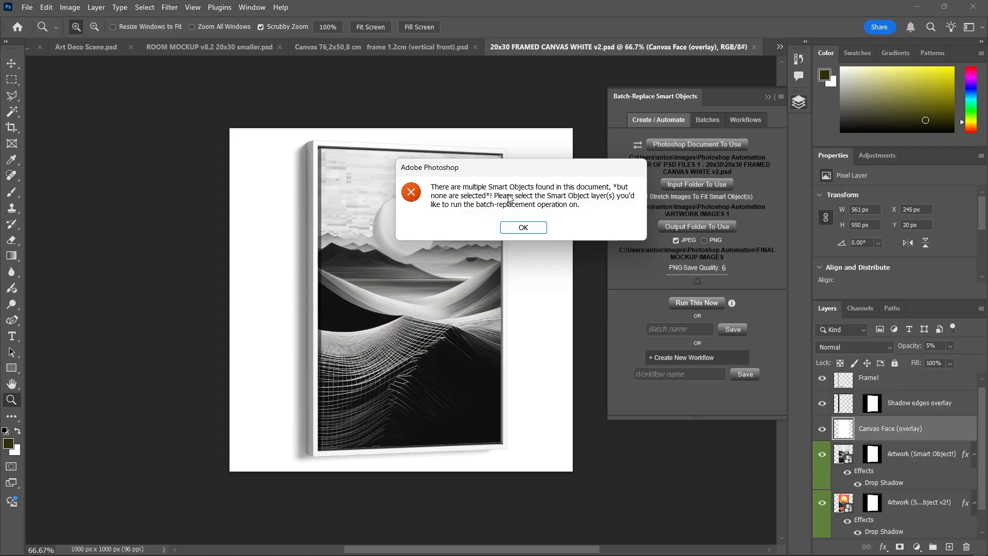
Dismiss the no-Smart-Object warning and finished message, then untick Stretch Images To Fit Smart Object(s)
{"action": "left_click", "coordinate": [536, 231]}
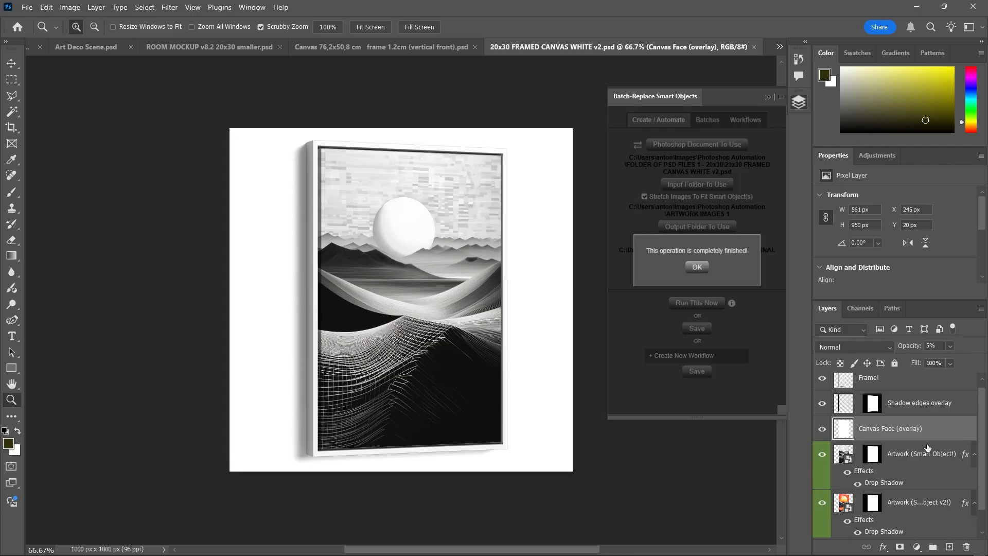
{"action": "left_click", "coordinate": [701, 269]}
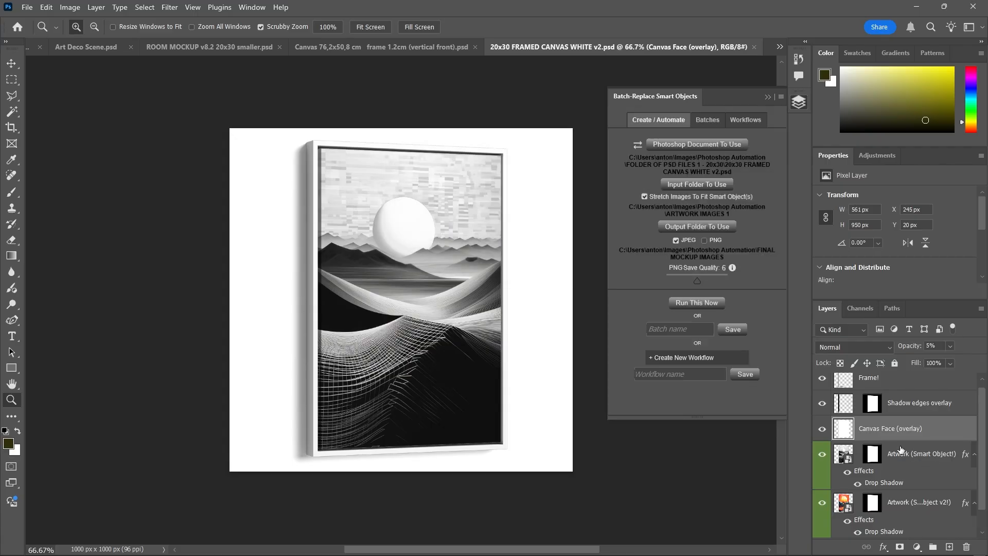
{"action": "left_click", "coordinate": [644, 196]}
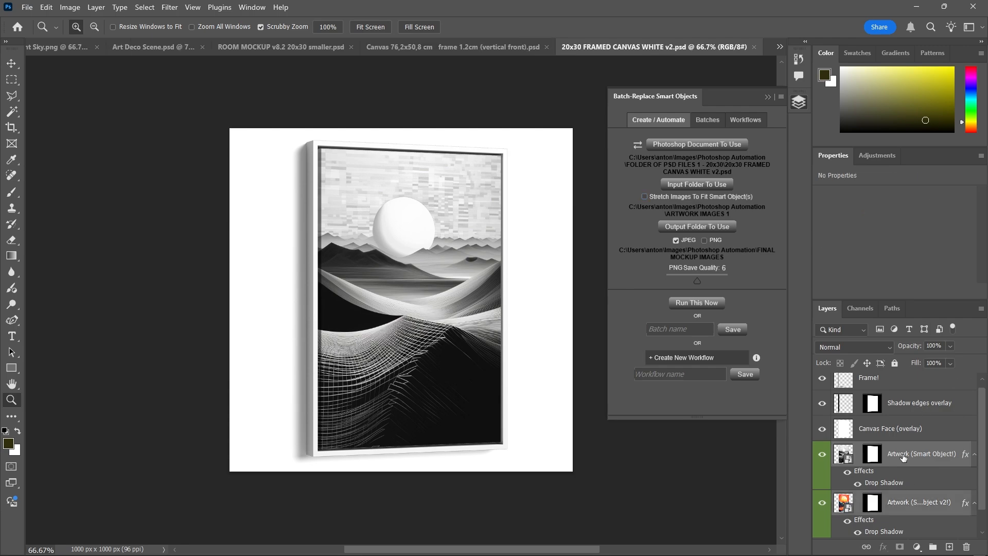
{"action": "scroll", "coordinate": [916, 461], "scroll_direction": "down", "scroll_amount": 1}
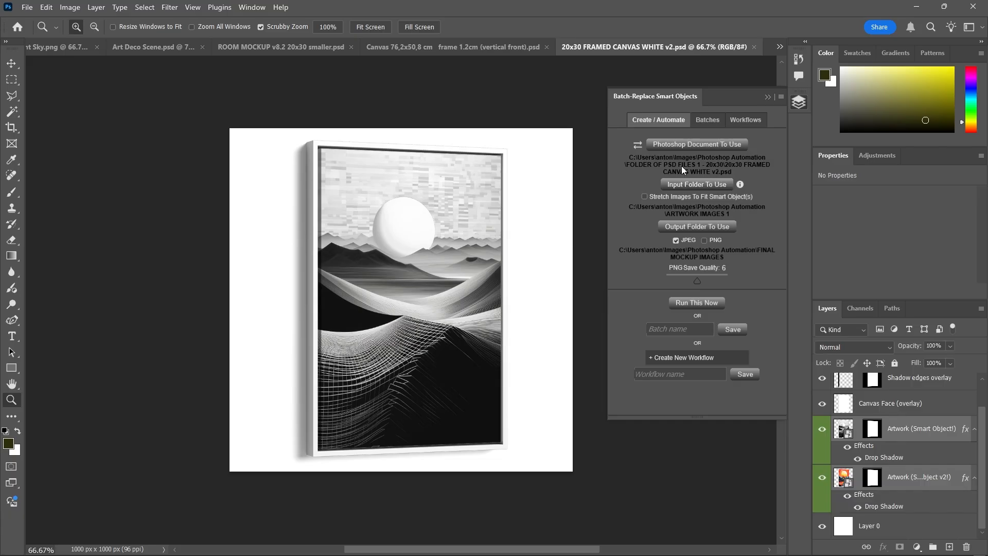
Select both Artwork smart object layers in the framed canvas, then switch back to ROOM MOCKUP v8.2
{"action": "left_click", "coordinate": [904, 430]}
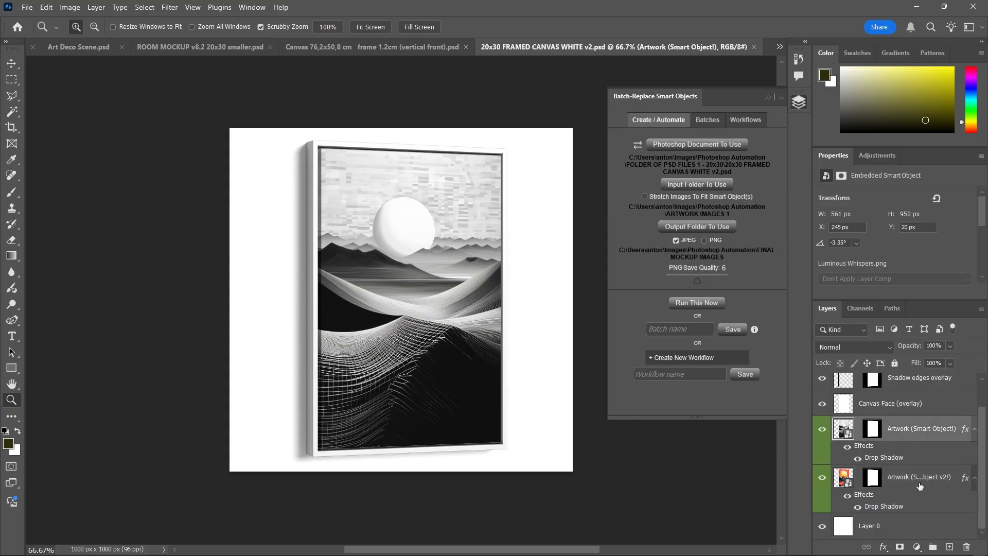
{"action": "left_click", "coordinate": [919, 487]}
{"action": "left_click", "coordinate": [921, 428]}
{"action": "left_click", "coordinate": [822, 430]}
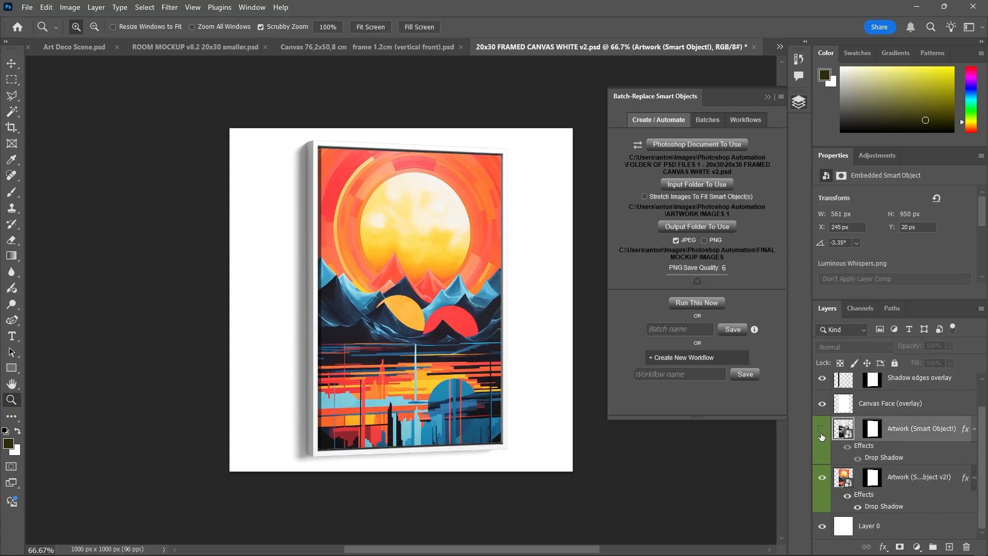
{"action": "left_click", "coordinate": [822, 435]}
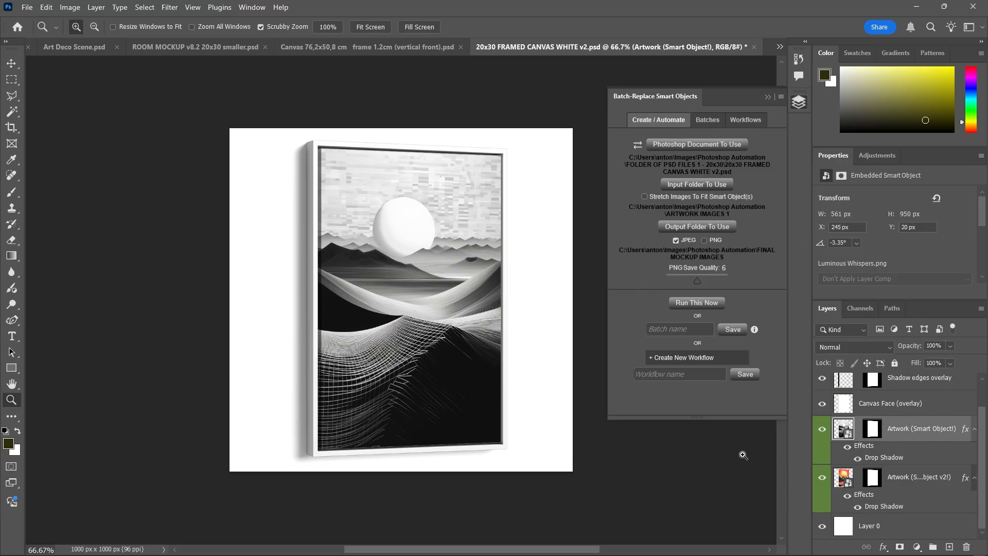
{"action": "left_click", "coordinate": [902, 479], "text": "shift"}
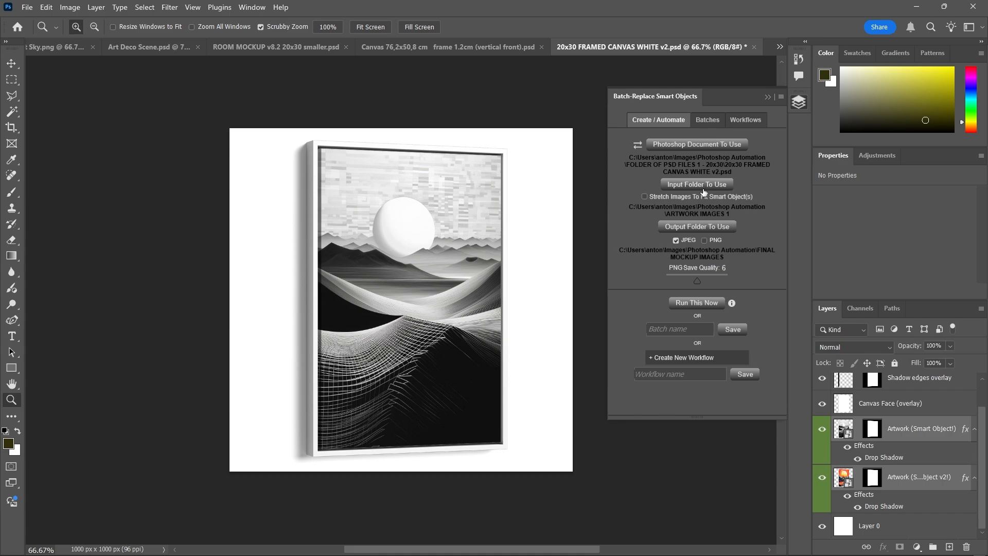
{"action": "key", "text": "ctrl+shift+Tab"}
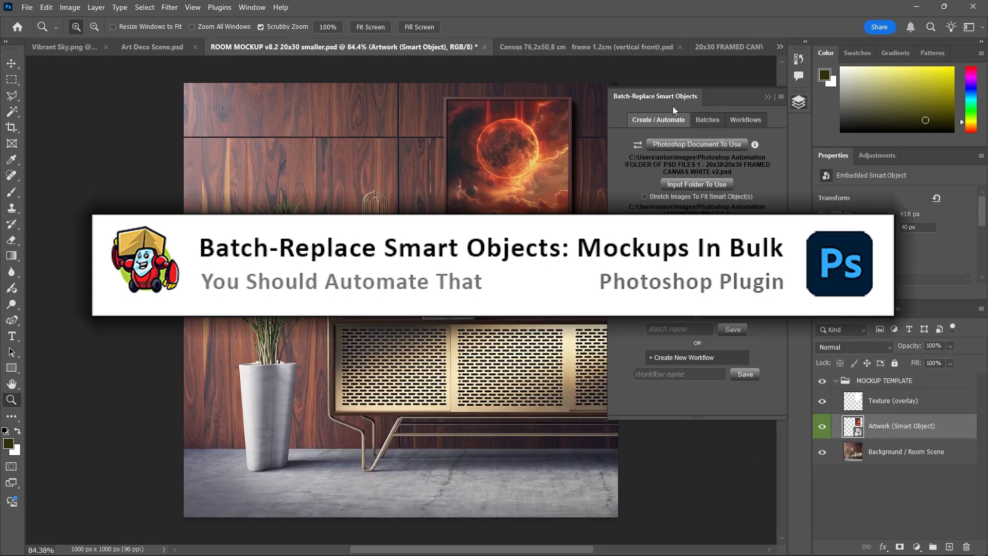
{"action": "left_click", "coordinate": [709, 119]}
{"action": "left_click", "coordinate": [657, 119]}
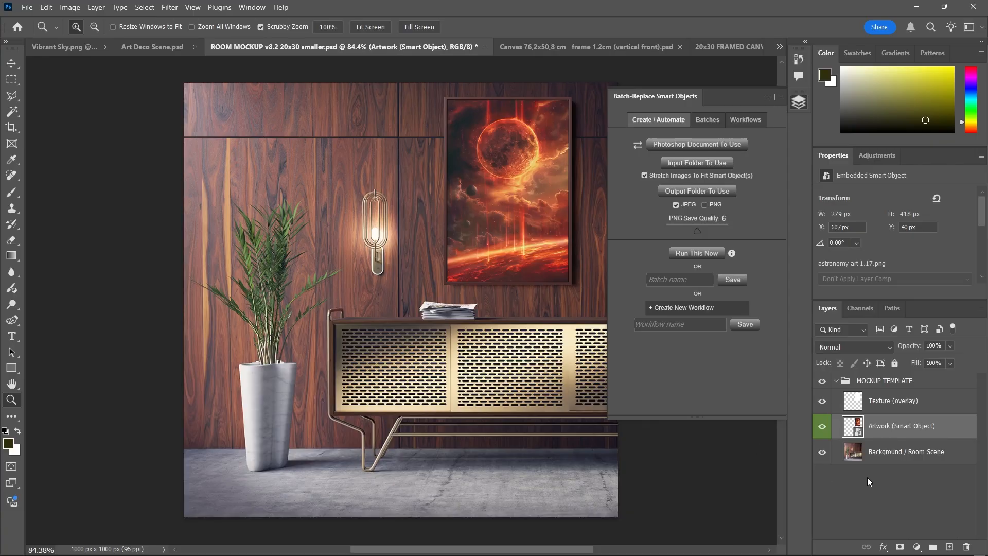
{"action": "left_click", "coordinate": [866, 477]}
{"action": "left_click", "coordinate": [884, 425]}
{"action": "right_click", "coordinate": [925, 462]}
{"action": "key", "text": "Escape"}
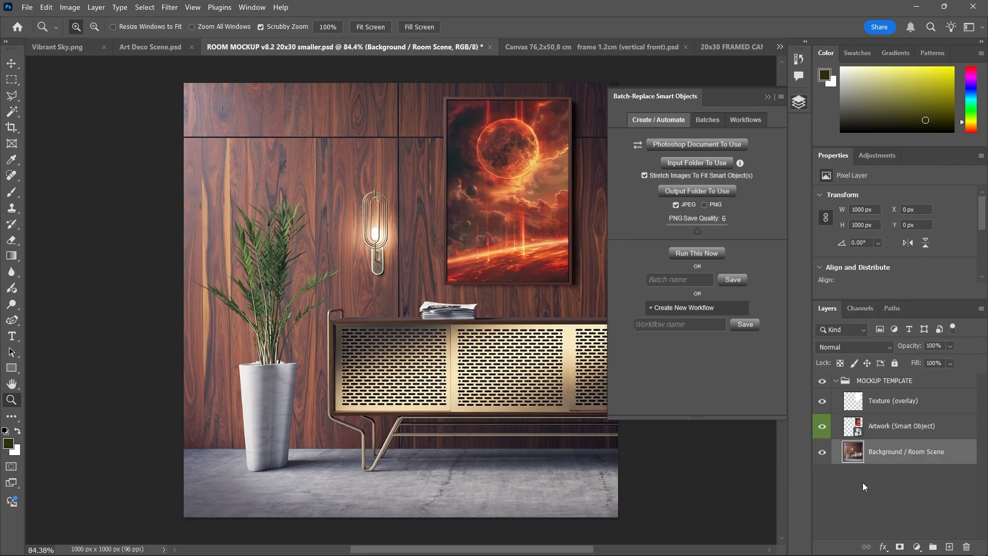